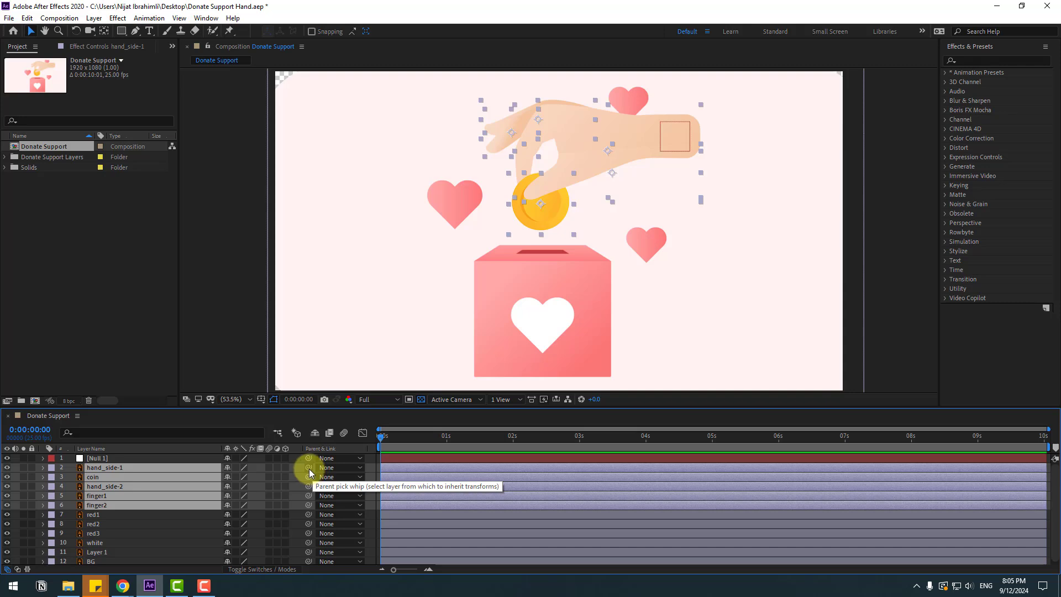
# Step: Parent the selected hand, coin and finger layers to Null 1 and move the null off-canvas to about 2609, 155
pyautogui.moveTo(310, 472); pyautogui.dragTo(91, 458)
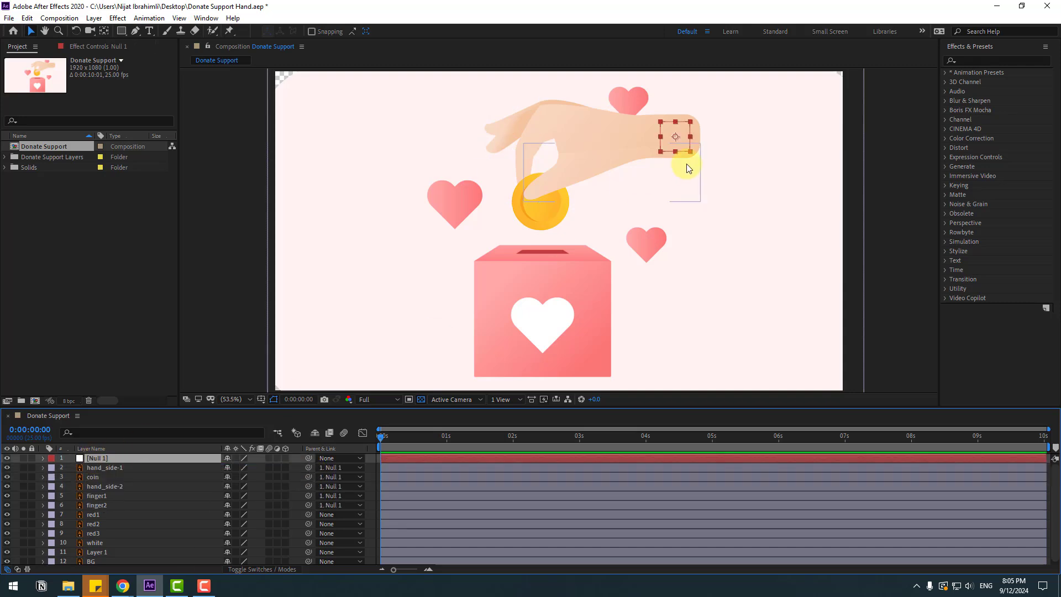
pyautogui.click(699, 204)
pyautogui.moveTo(671, 139); pyautogui.dragTo(1046, 124)
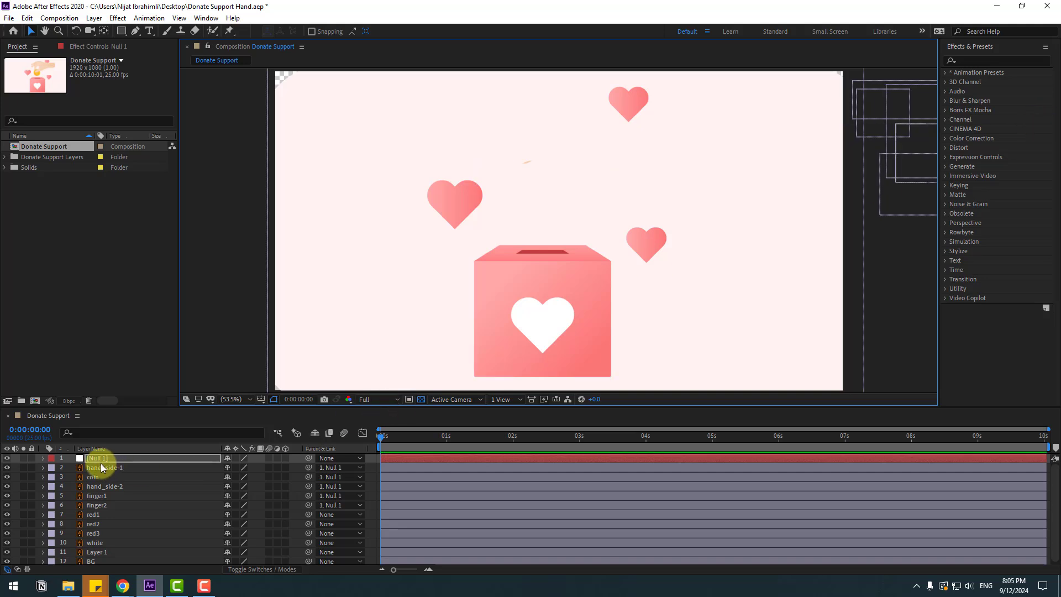
# Step: Keyframe Null 1's position at 0 seconds, and bring its X position back to about 1363 at 1 second
pyautogui.press('p')
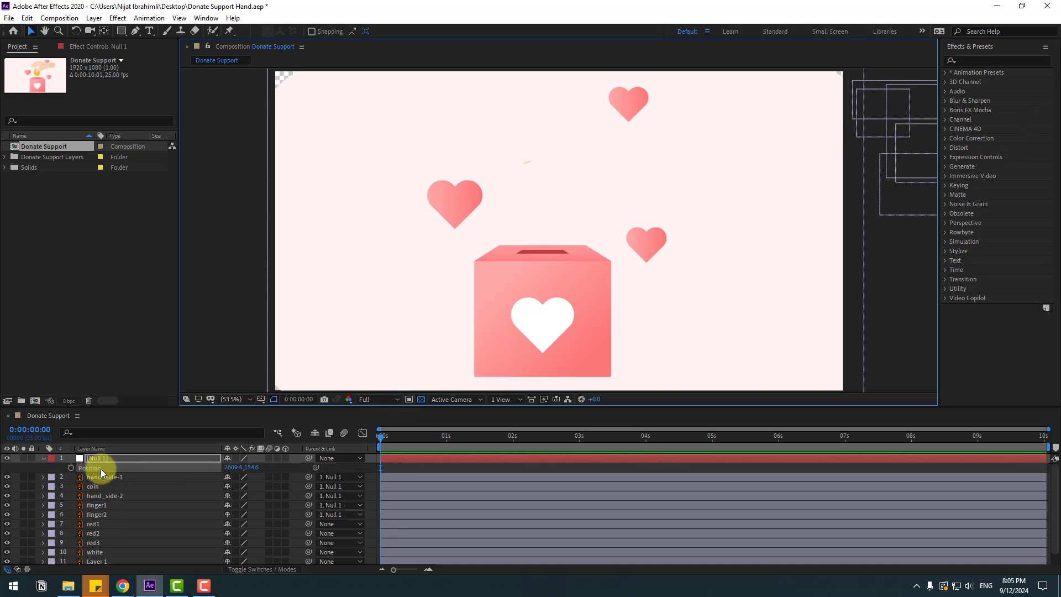
pyautogui.click(71, 468)
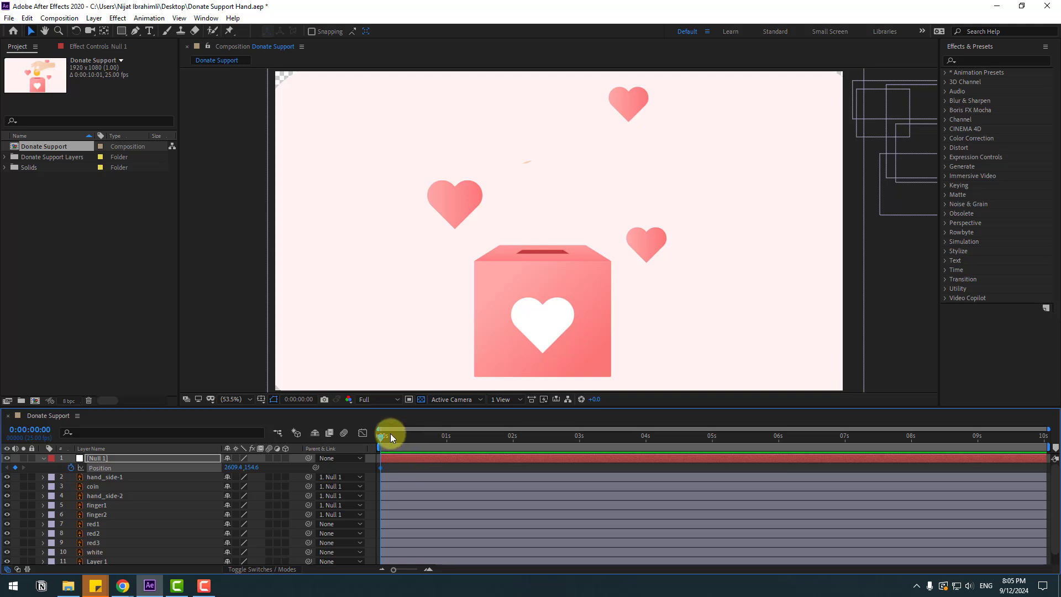
pyautogui.moveTo(393, 436); pyautogui.dragTo(446, 439)
pyautogui.moveTo(232, 468); pyautogui.dragTo(28, 478)
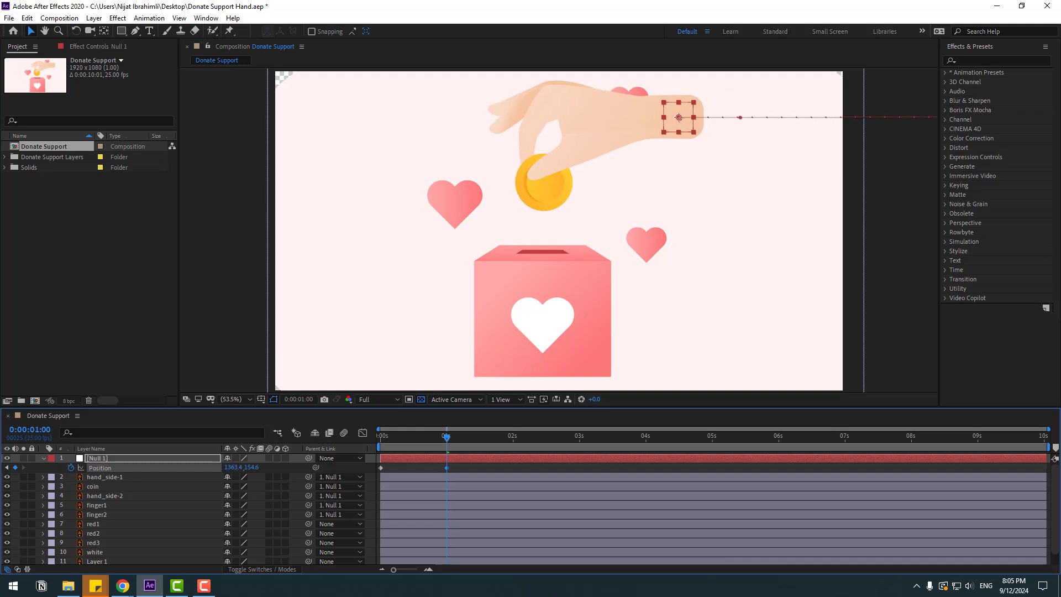
# Step: Apply Easy Ease to Null 1's two position keyframes
pyautogui.click(433, 488)
pyautogui.rightClick(380, 468)
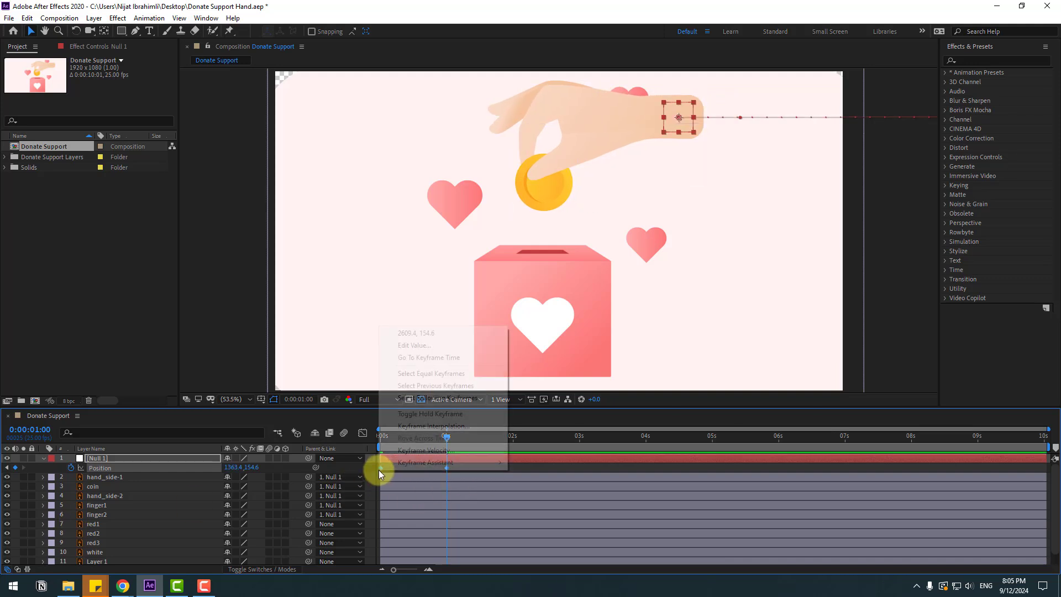
pyautogui.moveTo(475, 463)
pyautogui.click(589, 499)
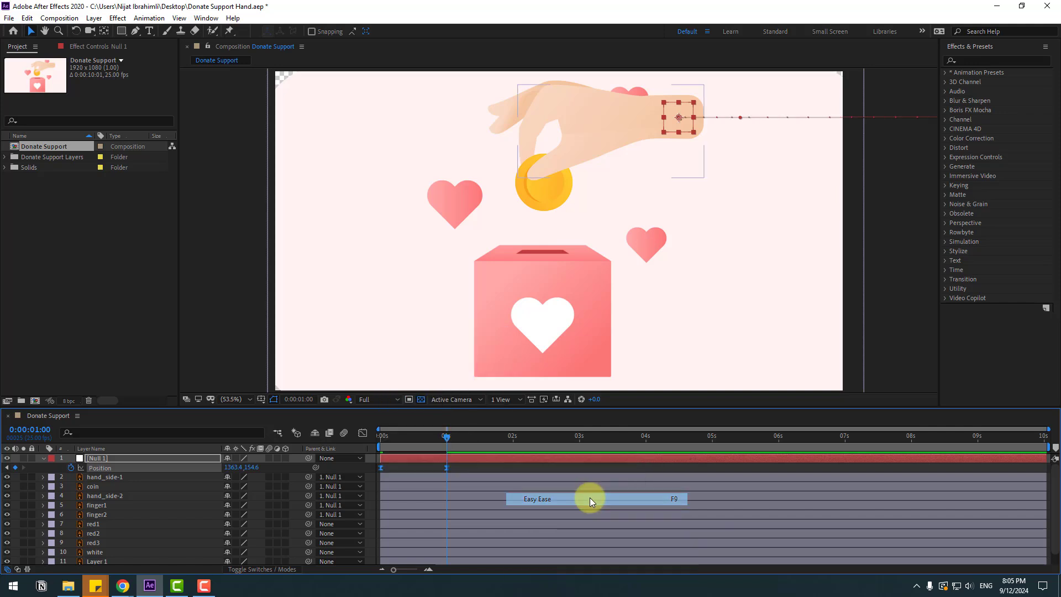
# Step: Reshape the null's position speed curve to peak early and slow down gradually, and preview the hand's entrance
pyautogui.click(362, 433)
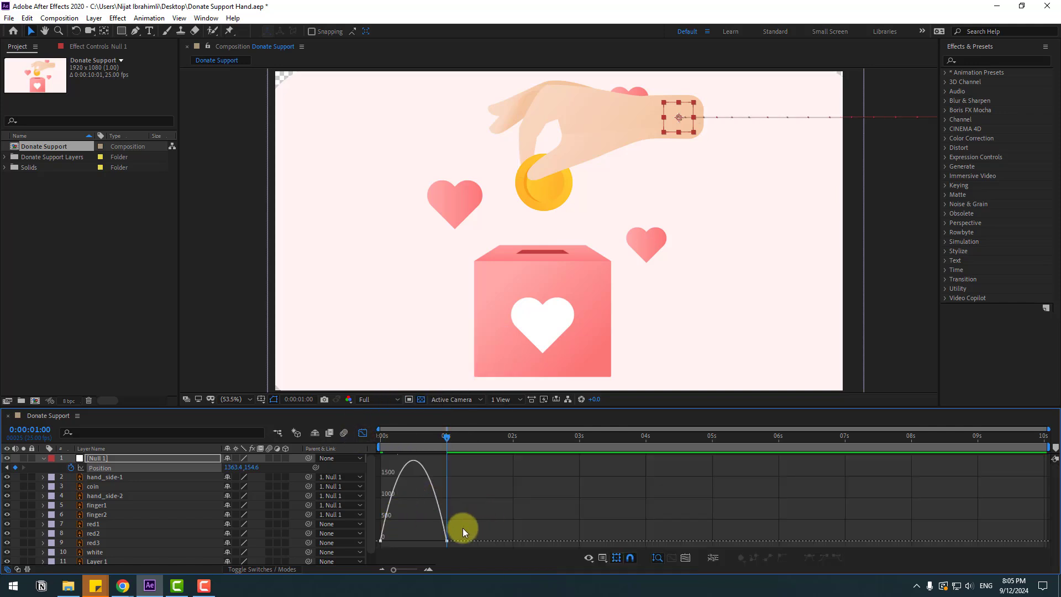
pyautogui.moveTo(434, 542); pyautogui.dragTo(419, 540)
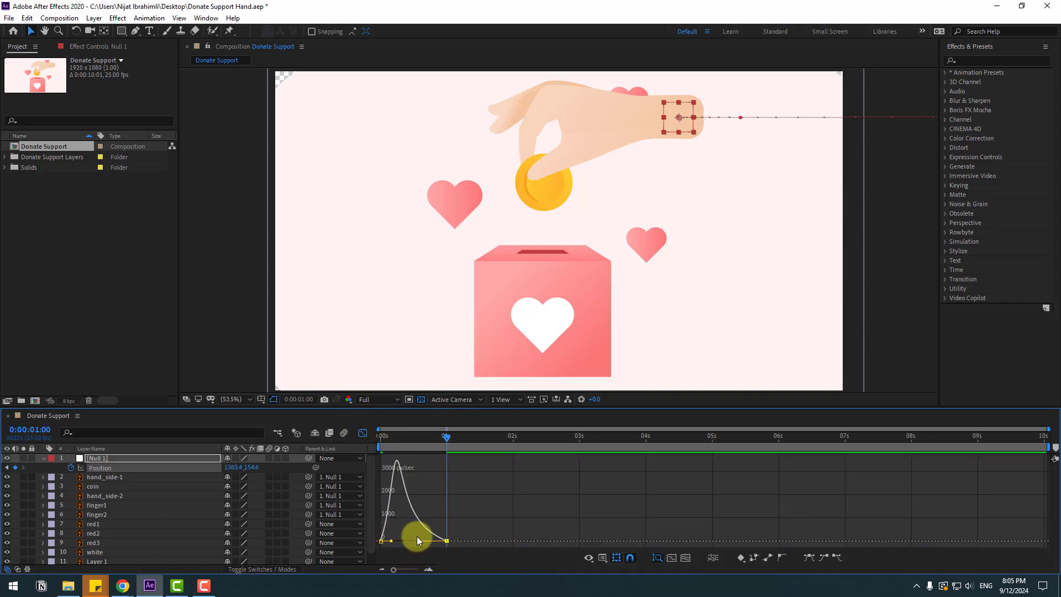
pyautogui.press('space')
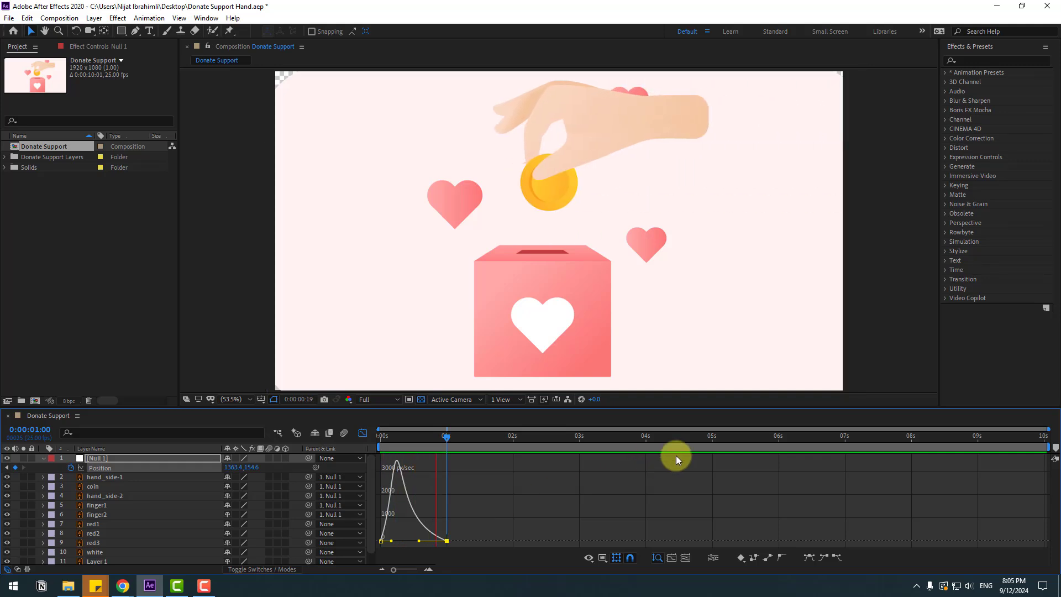
pyautogui.press('space')
pyautogui.click(362, 431)
# Step: Set Null 1's Y position to 225.6 at frame 11, bend the motion path into a smooth dip, and preview it
pyautogui.moveTo(446, 436); pyautogui.dragTo(409, 442)
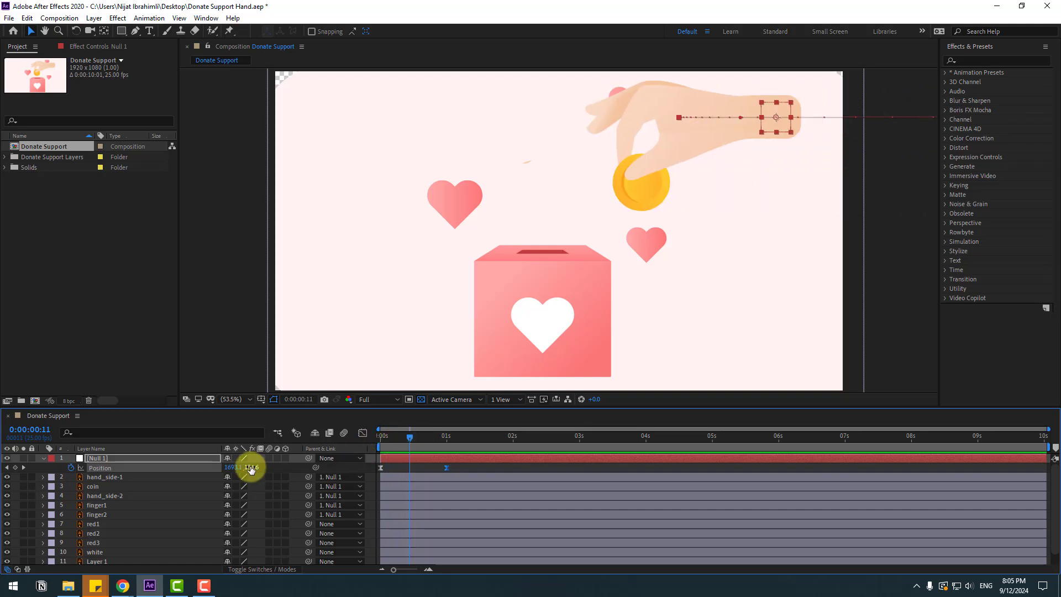
pyautogui.moveTo(250, 466); pyautogui.dragTo(296, 463)
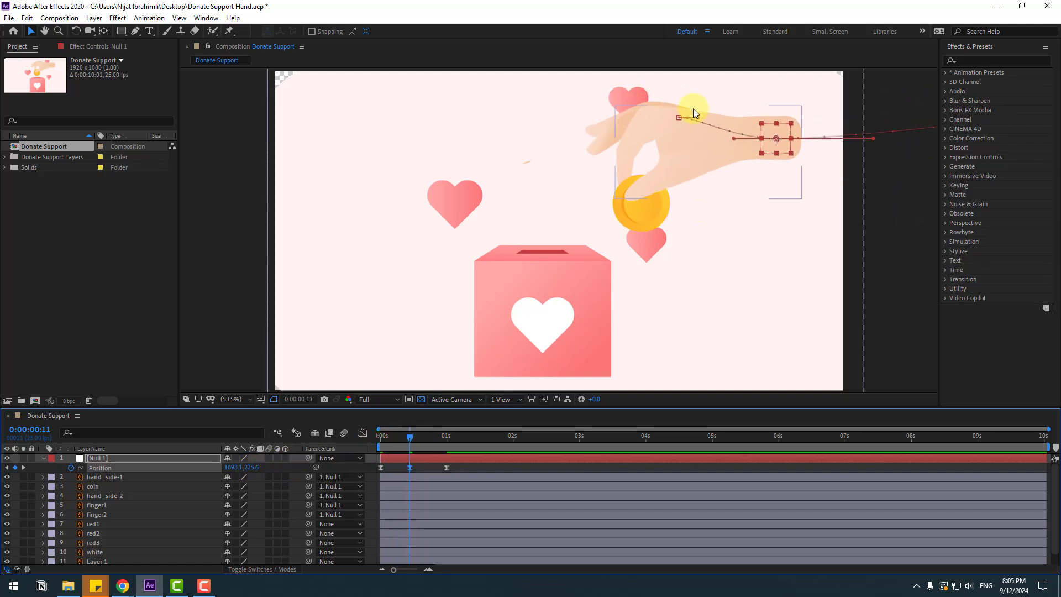
pyautogui.moveTo(697, 117); pyautogui.dragTo(701, 125)
pyautogui.moveTo(801, 201); pyautogui.dragTo(699, 210)
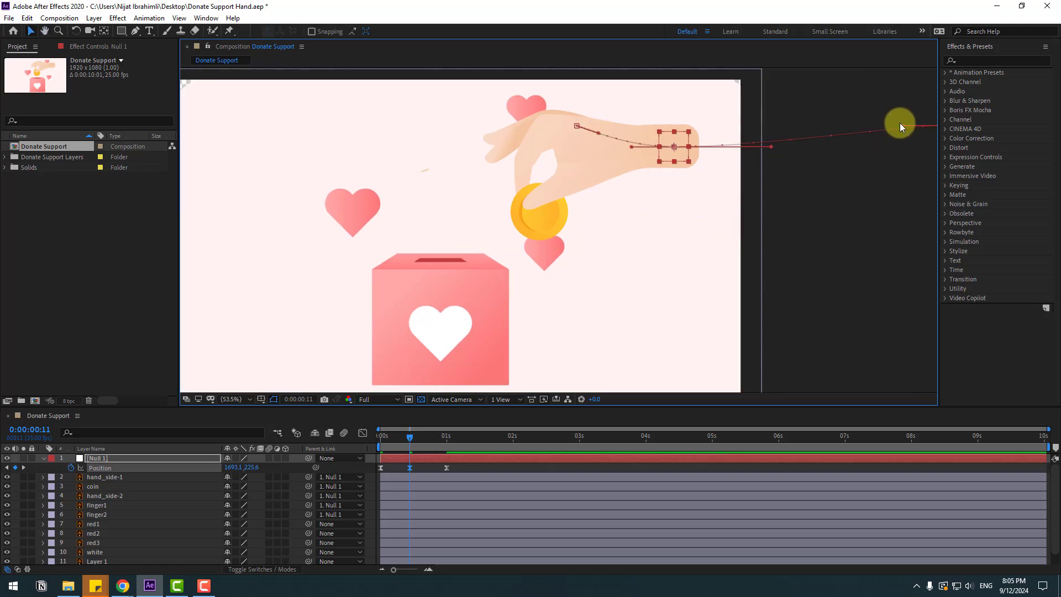
pyautogui.click(878, 149)
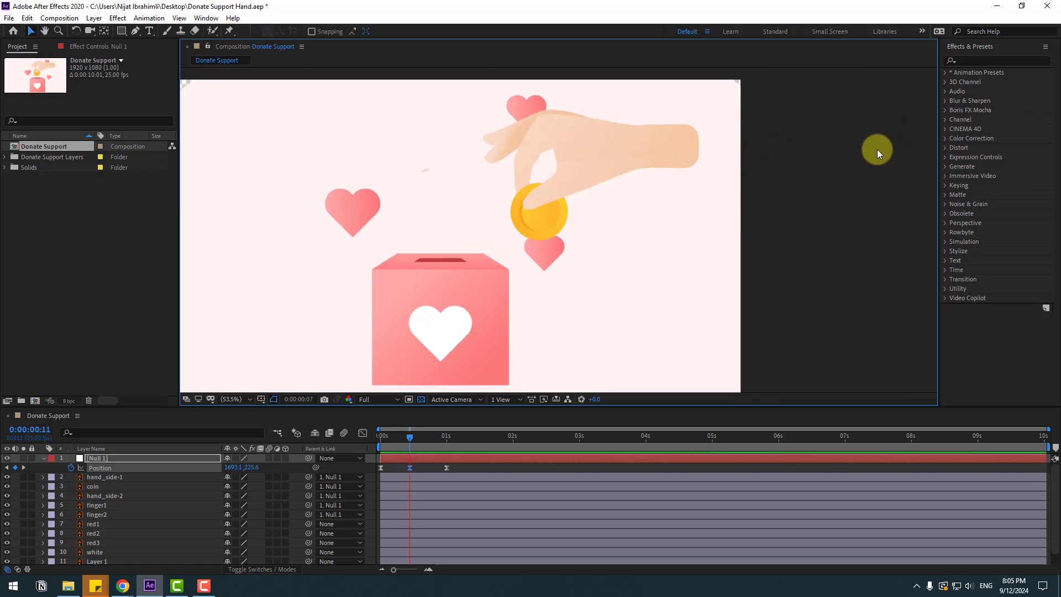
pyautogui.press('space')
pyautogui.press('space')
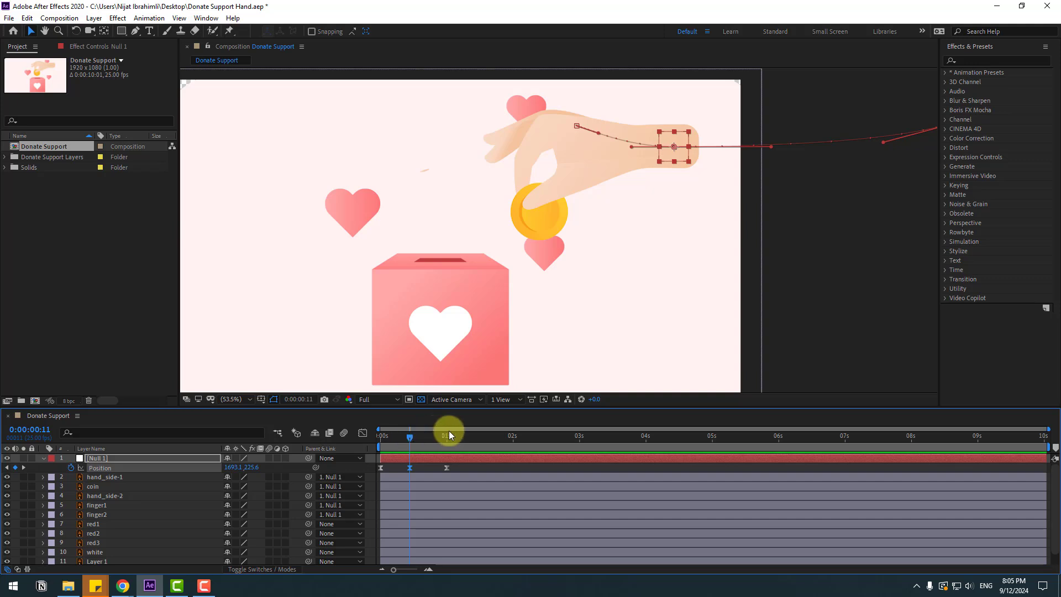
# Step: Add a rotation keyframe of about -16° to Null 1 at 0 seconds
pyautogui.hotkey('shift', 'r')
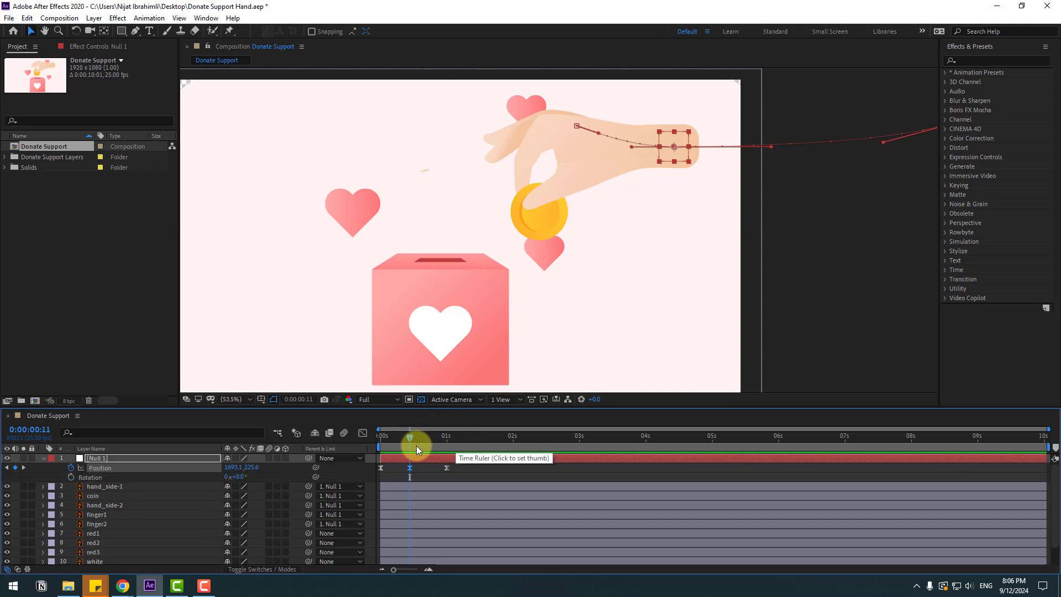
pyautogui.moveTo(414, 439); pyautogui.dragTo(379, 440)
pyautogui.moveTo(501, 347); pyautogui.dragTo(470, 349)
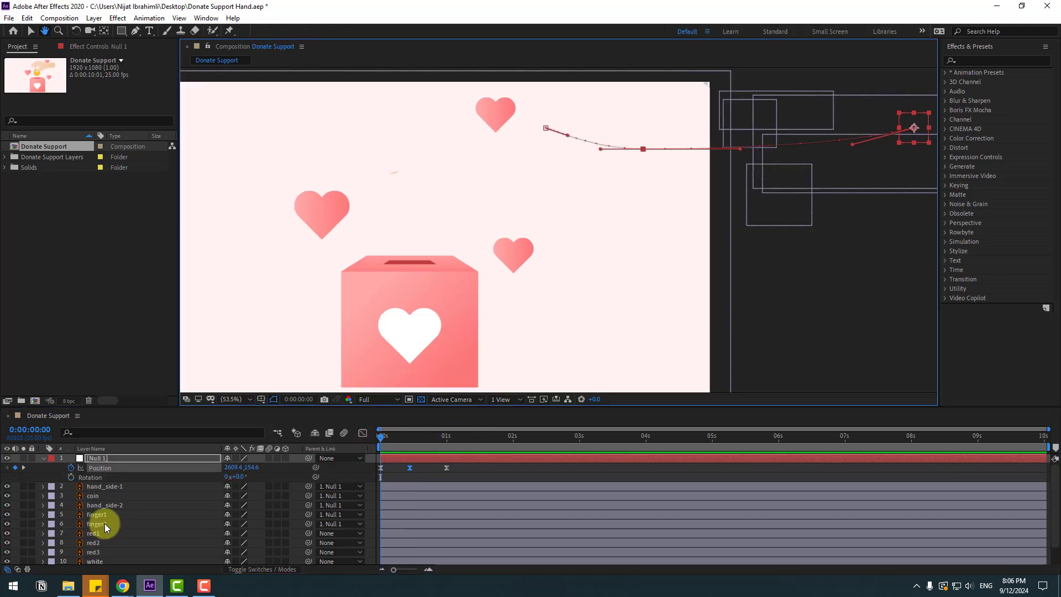
pyautogui.click(70, 477)
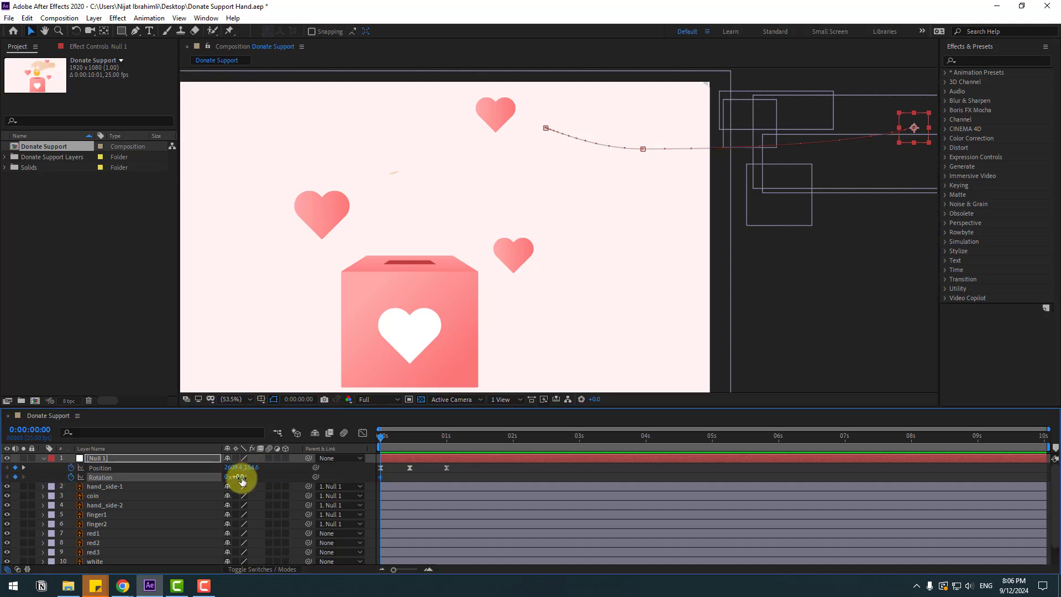
pyautogui.moveTo(242, 481); pyautogui.dragTo(233, 478)
# Step: Rotate Null 1 to about 11° at frame 11 and to -5° at 1 second
pyautogui.moveTo(387, 436); pyautogui.dragTo(409, 437)
pyautogui.moveTo(239, 477); pyautogui.dragTo(252, 476)
pyautogui.moveTo(408, 437); pyautogui.dragTo(447, 438)
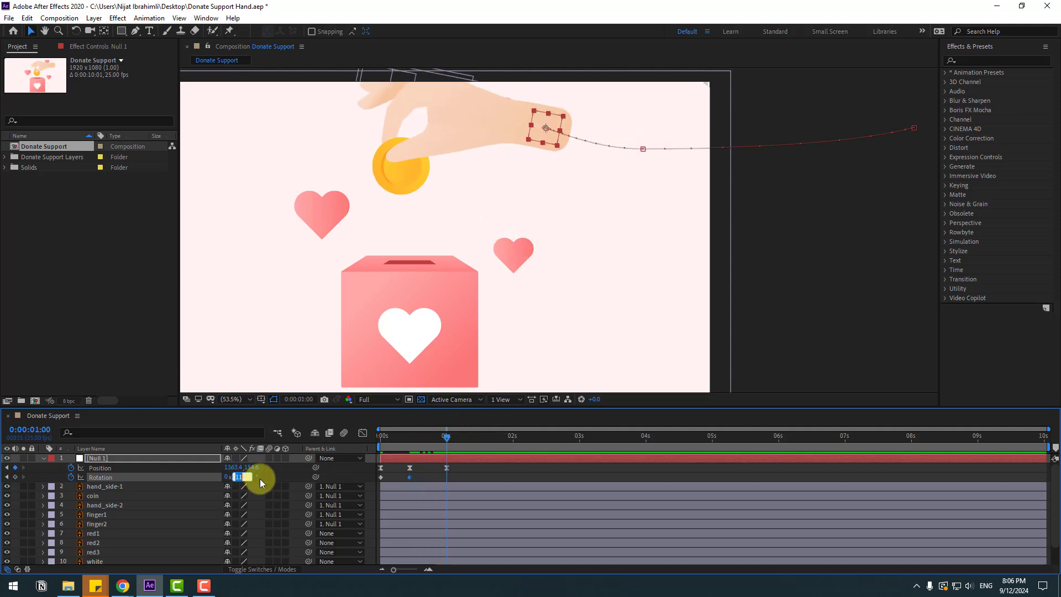
pyautogui.write('-5')
pyautogui.press('Return')
# Step: Apply Easy Ease to Null 1's three rotation keyframes
pyautogui.moveTo(421, 439); pyautogui.dragTo(379, 442)
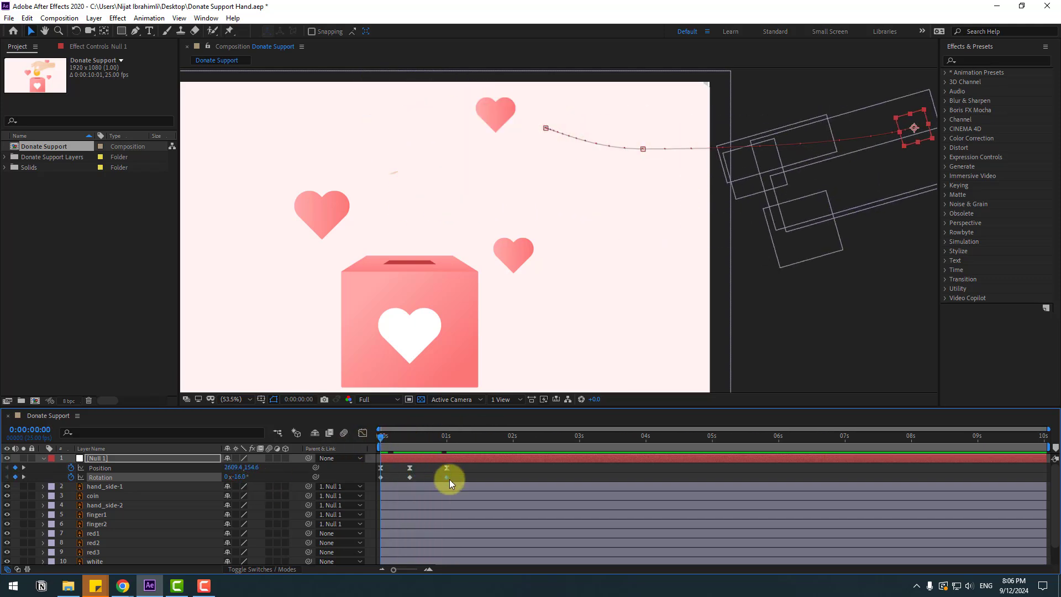
pyautogui.rightClick(379, 479)
pyautogui.moveTo(431, 472)
pyautogui.click(539, 496)
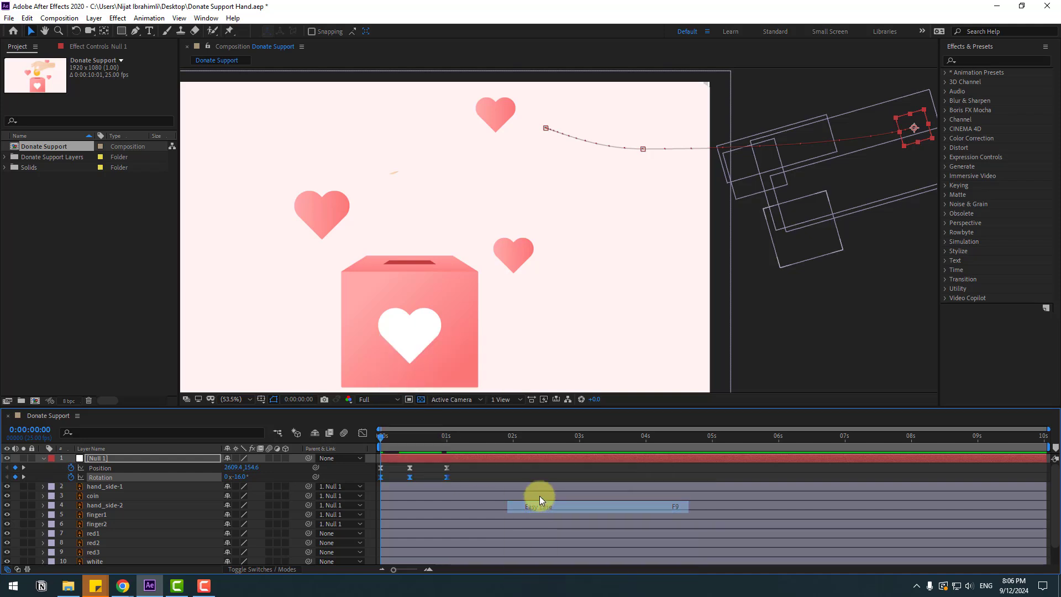
# Step: Add rotation keyframes of 2° at about 1.4 seconds and 0° at 0:00:01:18, and preview the wrist sway
pyautogui.click(446, 439)
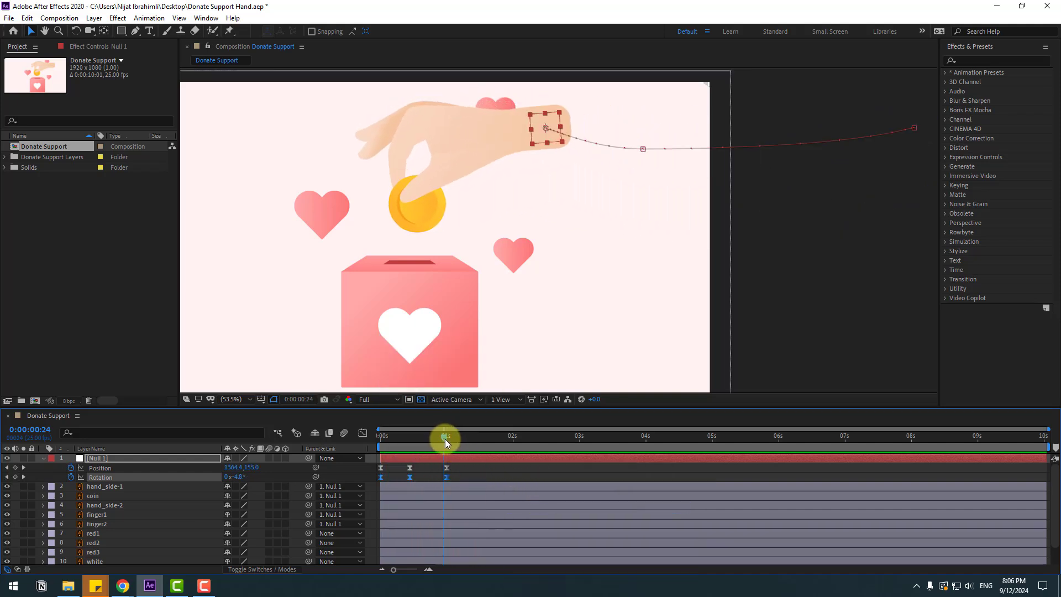
pyautogui.click(488, 474)
pyautogui.moveTo(240, 476); pyautogui.dragTo(468, 402)
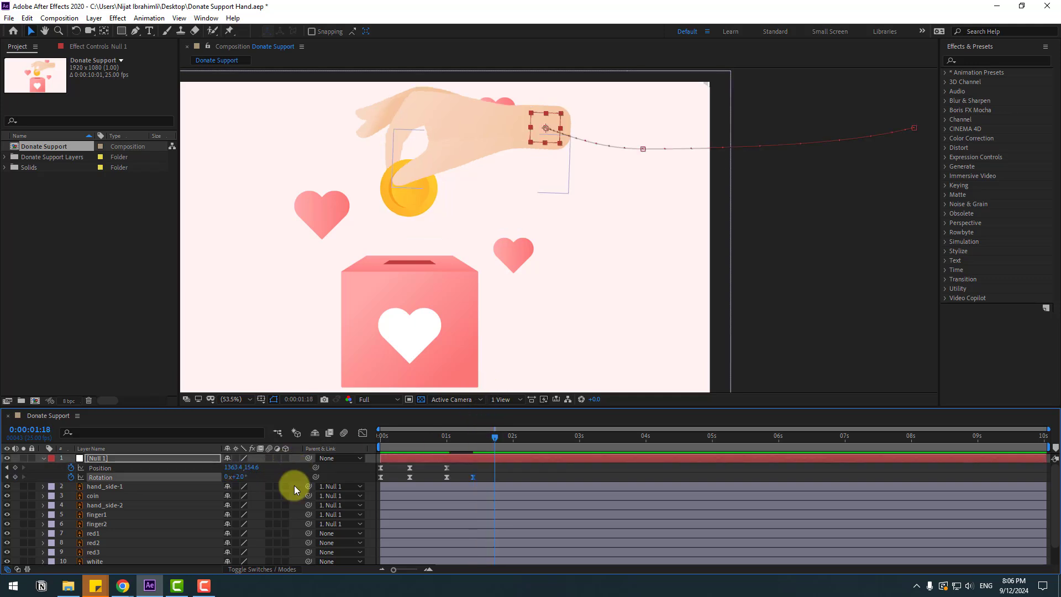
pyautogui.press('space')
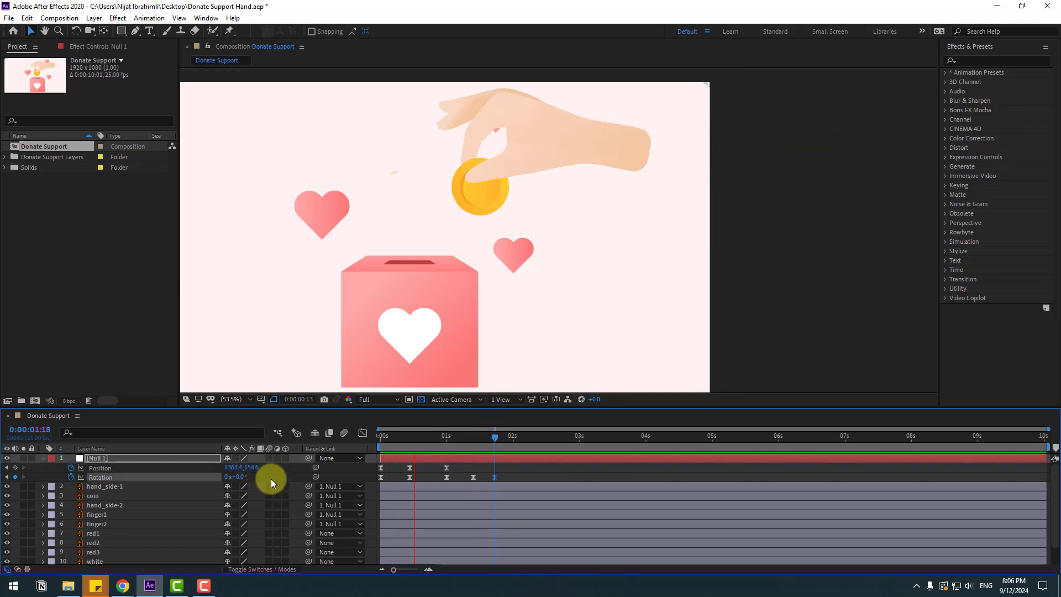
# Step: Space out the last two rotation keyframes to about 1.5 and 2 seconds, and preview the slower sway
pyautogui.click(489, 436)
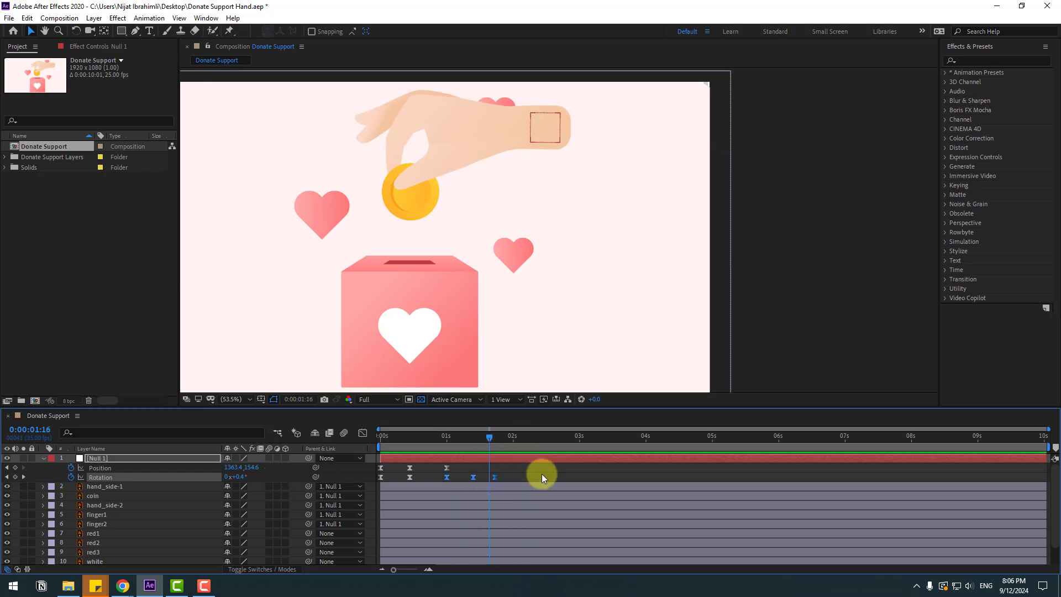
pyautogui.moveTo(521, 475); pyautogui.dragTo(480, 479)
pyautogui.click(526, 479)
pyautogui.press('space')
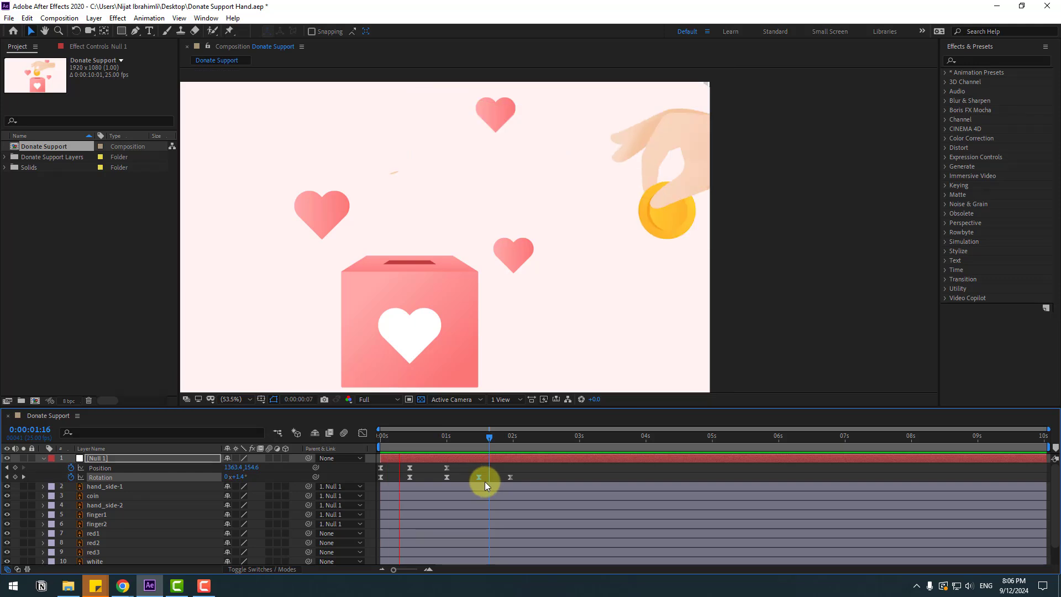
pyautogui.press('space')
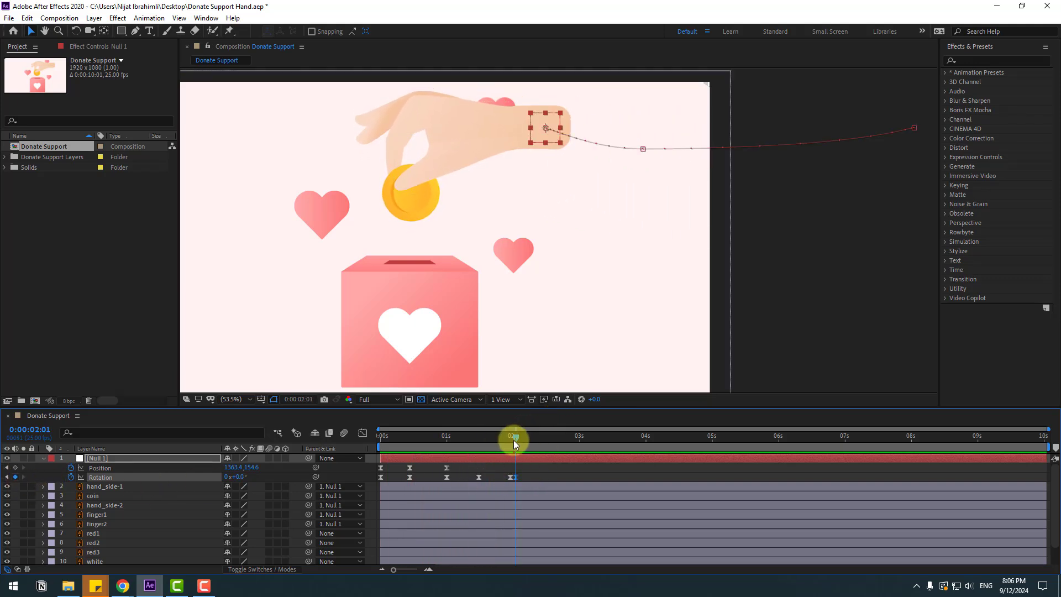
# Step: Add position and rotation keyframes at about 2, 2.5 and 3 seconds, ending near 1350, 133 and -1°, and preview the motion
pyautogui.moveTo(237, 476); pyautogui.dragTo(201, 462)
pyautogui.click(569, 442)
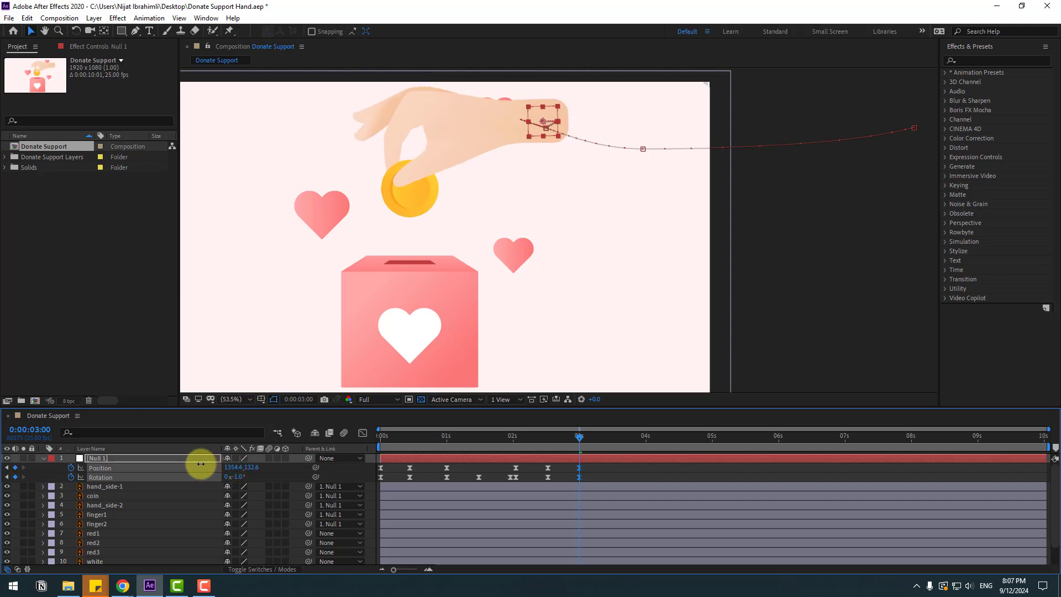
pyautogui.moveTo(520, 432); pyautogui.dragTo(591, 438)
pyautogui.press('space')
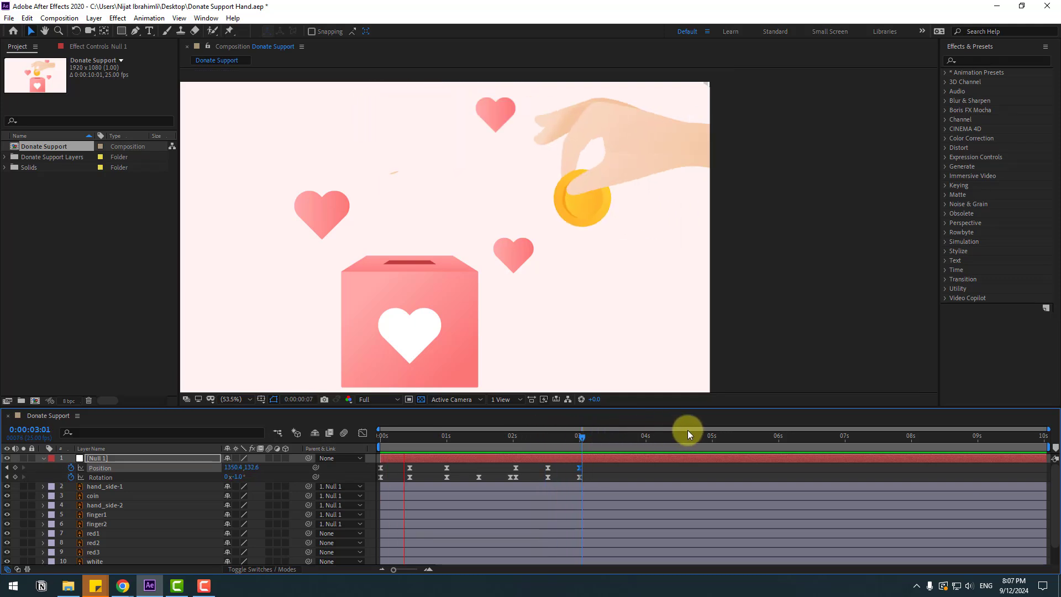
# Step: Set the spatial interpolation of all Null 1 position keyframes to Linear and preview the straightened path
pyautogui.moveTo(476, 436); pyautogui.dragTo(498, 439)
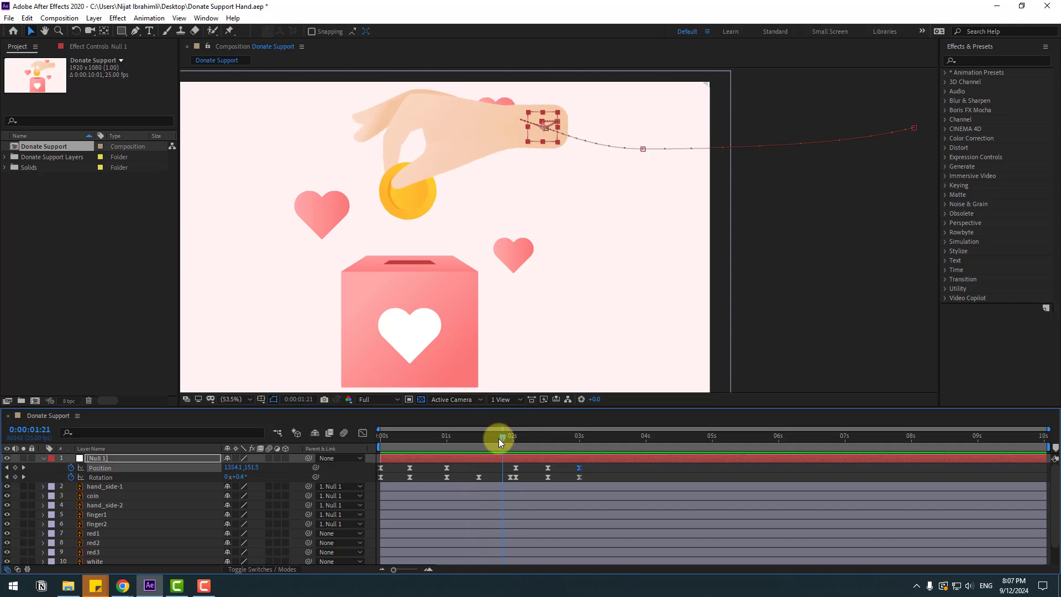
pyautogui.moveTo(594, 468); pyautogui.dragTo(342, 466)
pyautogui.rightClick(448, 473)
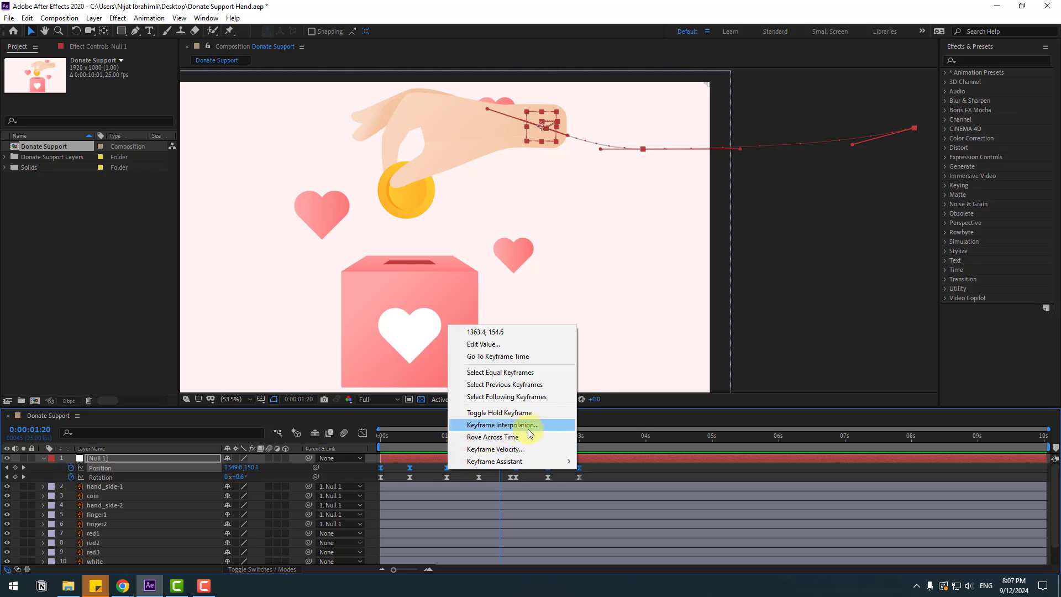
pyautogui.click(500, 425)
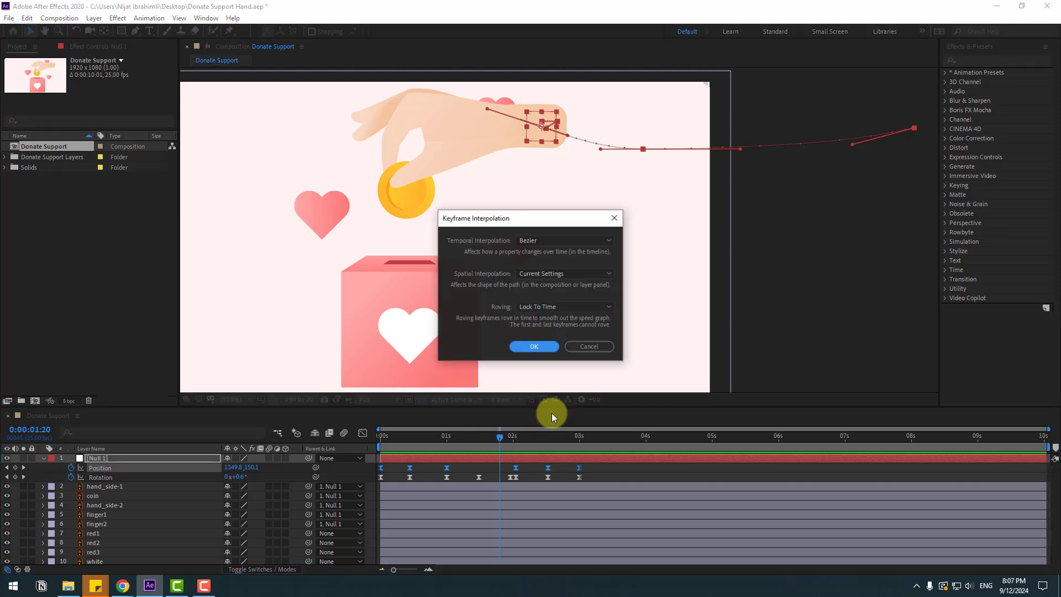
pyautogui.click(547, 274)
pyautogui.click(535, 300)
pyautogui.click(534, 346)
pyautogui.press('space')
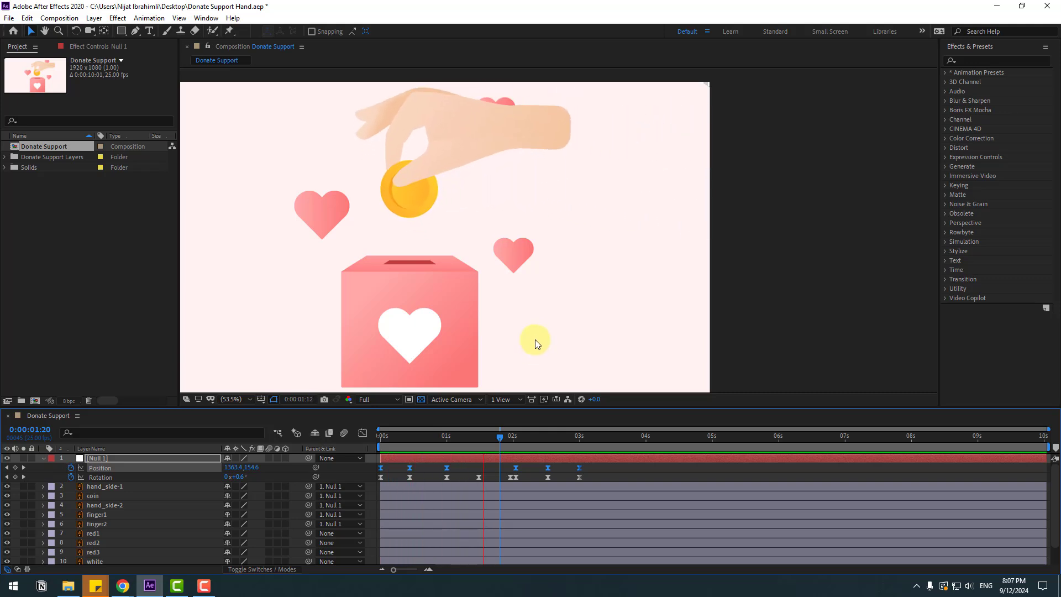
pyautogui.click(522, 431)
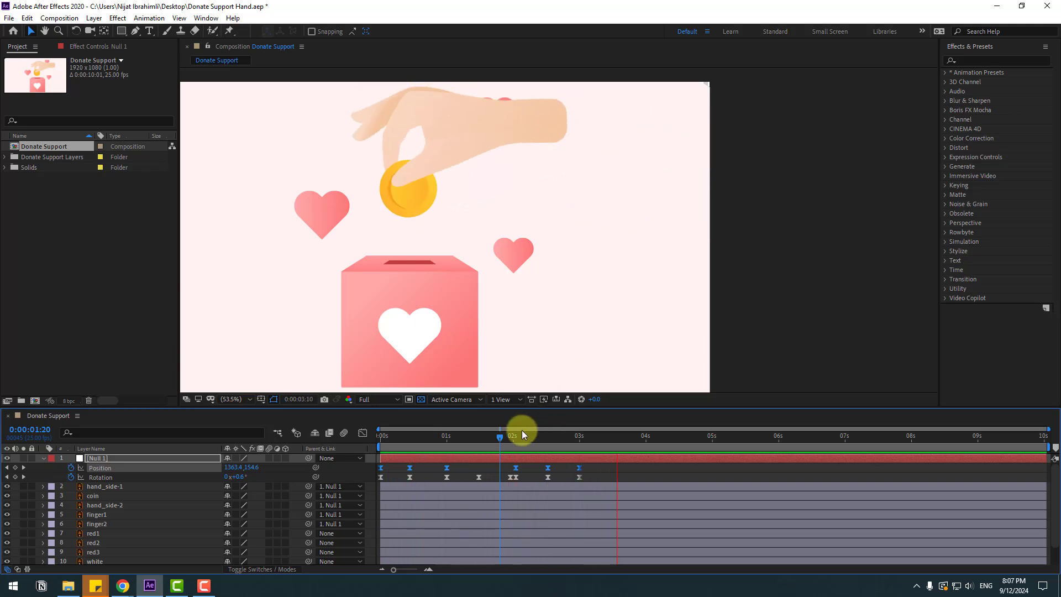
# Step: Lengthen the easing handles of Null 1's rotation keyframe at about 2.5 seconds in the speed graph, and preview the motion
pyautogui.moveTo(594, 473); pyautogui.dragTo(515, 485)
pyautogui.click(362, 433)
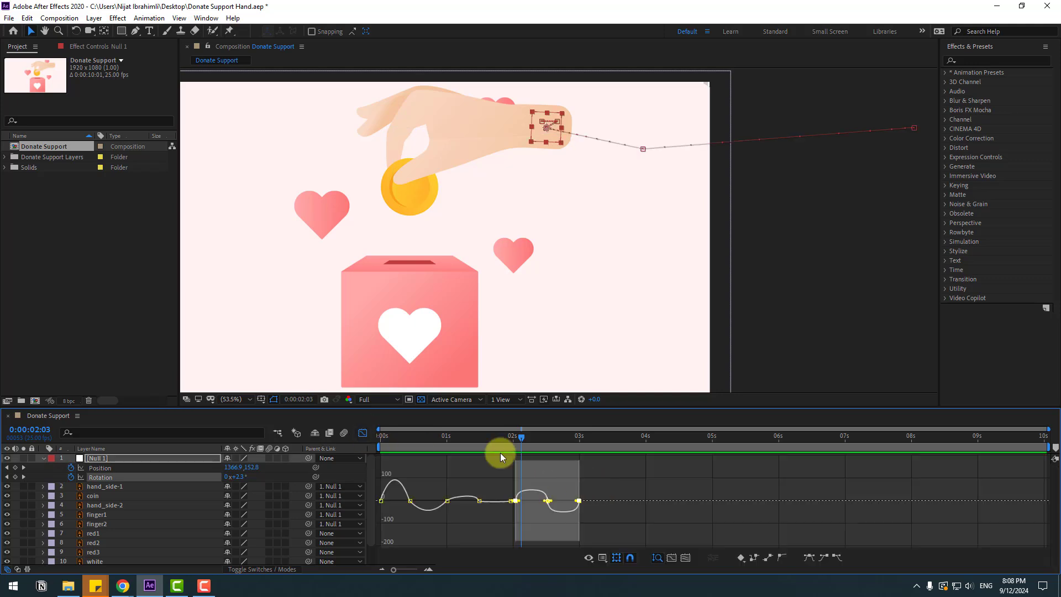
pyautogui.click(501, 435)
pyautogui.moveTo(515, 435); pyautogui.dragTo(516, 436)
pyautogui.press('=')
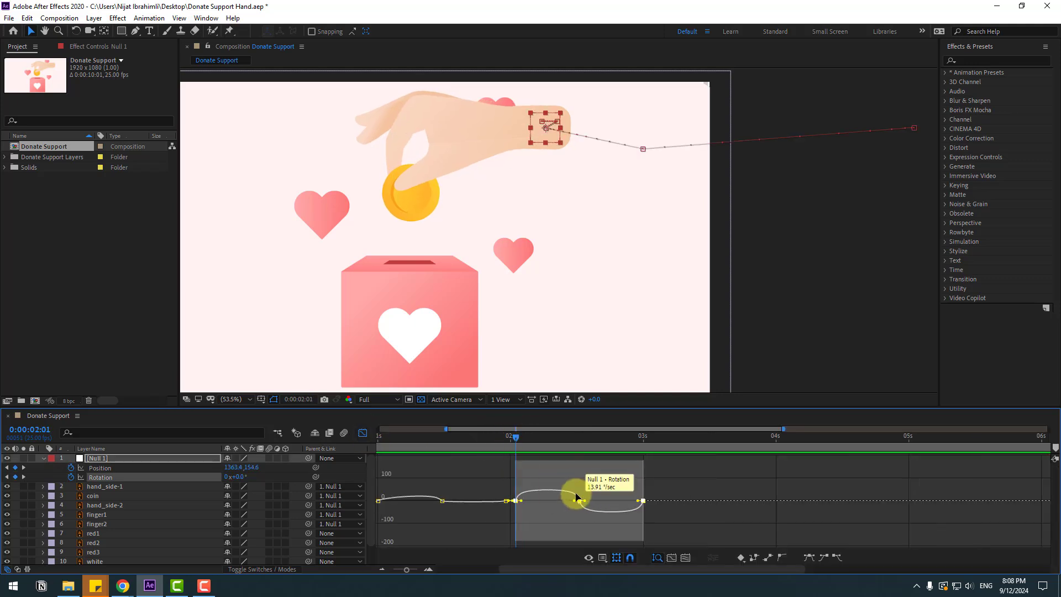
pyautogui.click(490, 492)
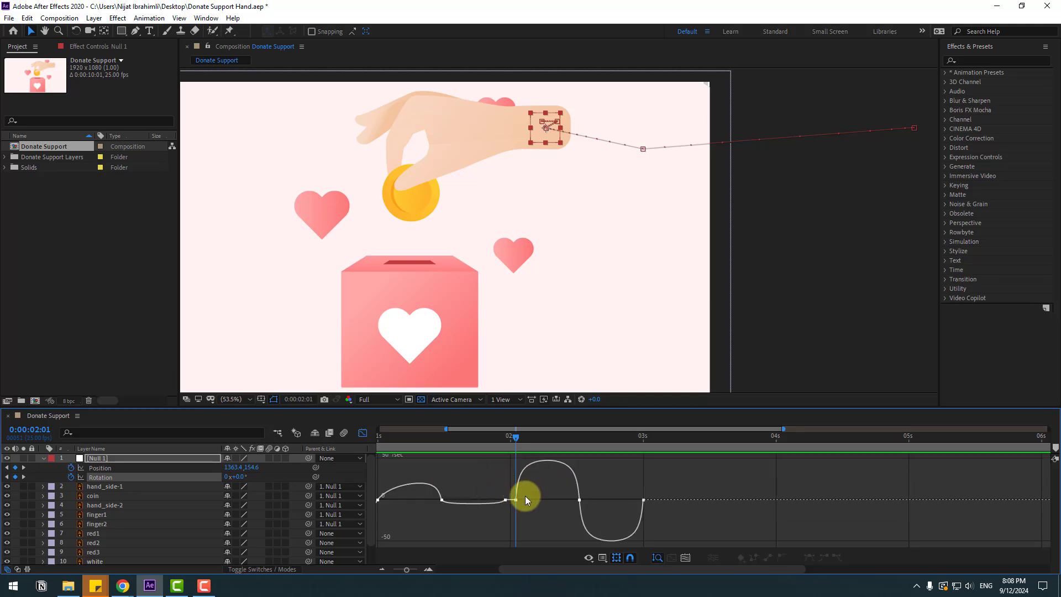
pyautogui.moveTo(575, 500); pyautogui.dragTo(601, 514)
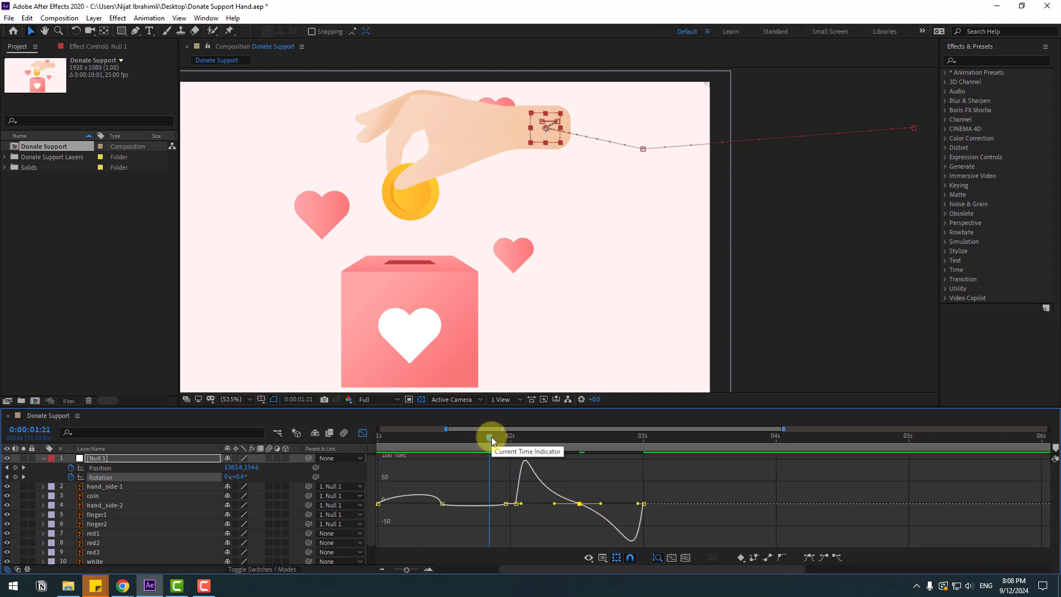
pyautogui.press('-')
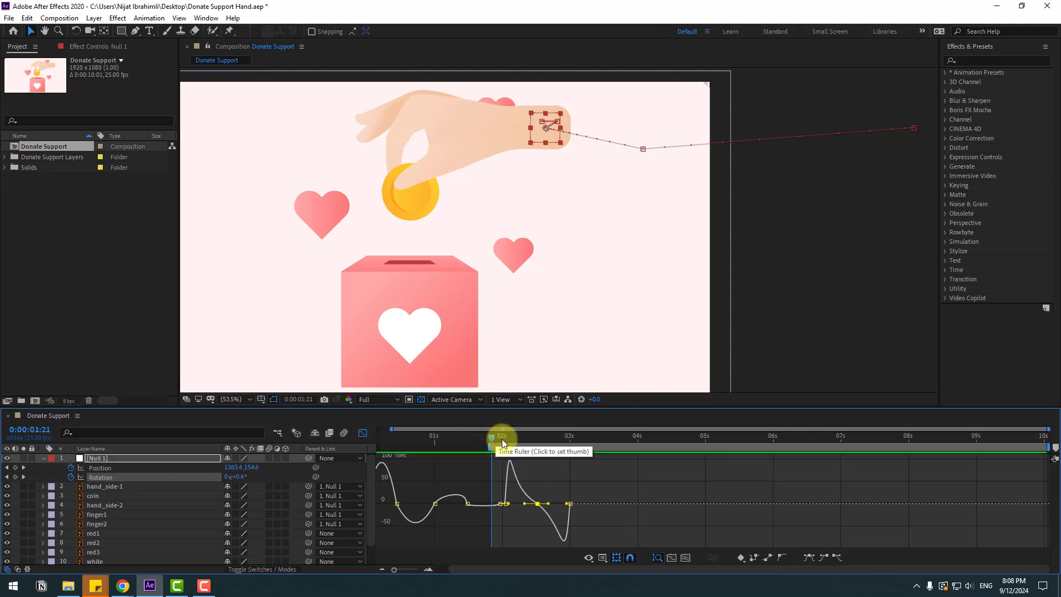
pyautogui.press('space')
pyautogui.press('space')
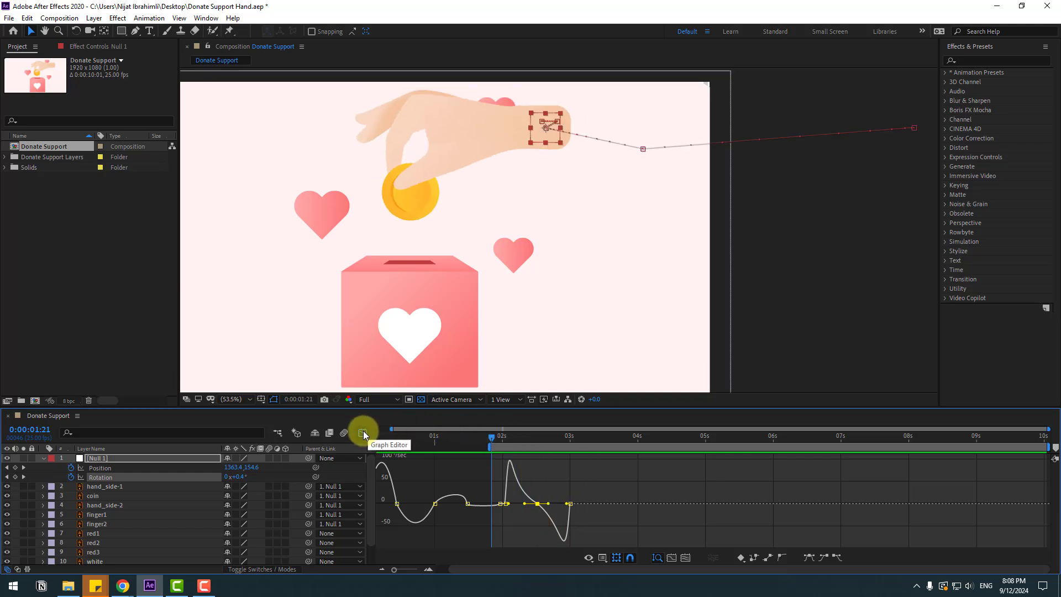
pyautogui.click(362, 432)
# Step: Lengthen the easing handles of Null 1's position keyframe at about 2.5 seconds in the speed graph, and preview the motion
pyautogui.moveTo(580, 471); pyautogui.dragTo(503, 466)
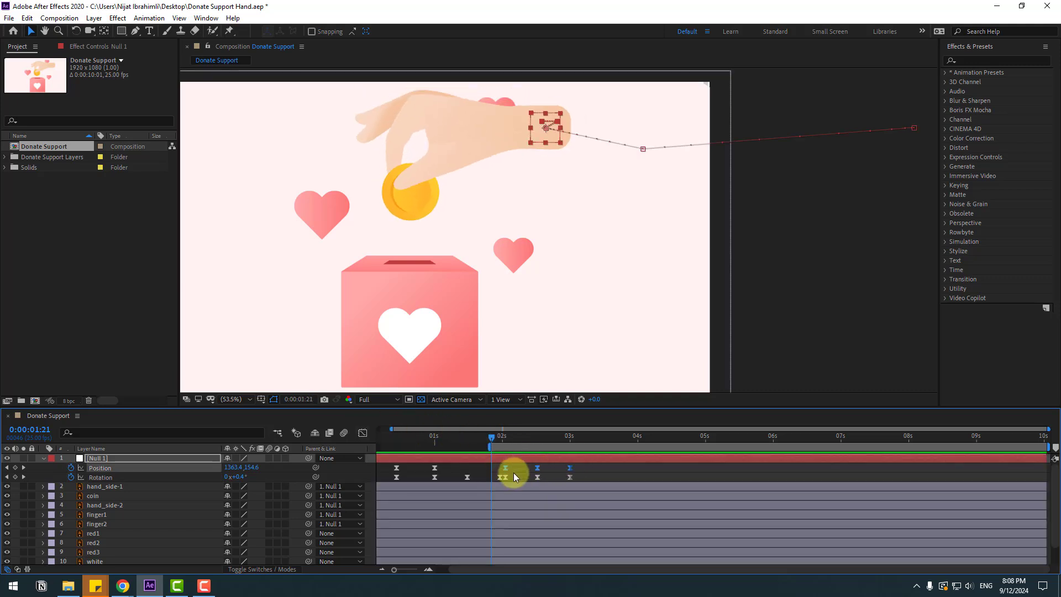
pyautogui.click(359, 432)
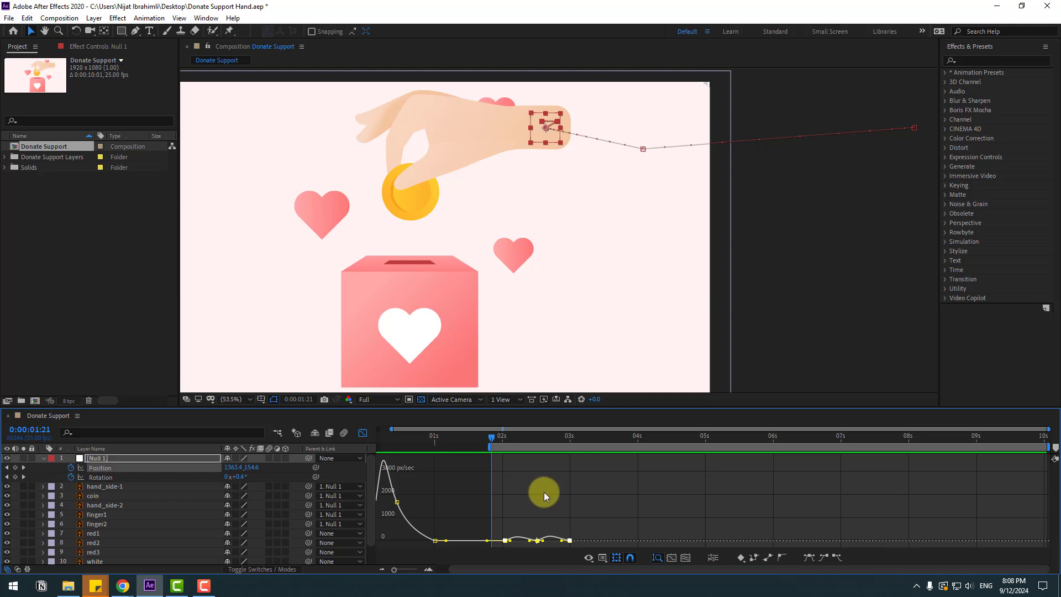
pyautogui.press('-')
pyautogui.press('=')
pyautogui.press('=')
pyautogui.press('-')
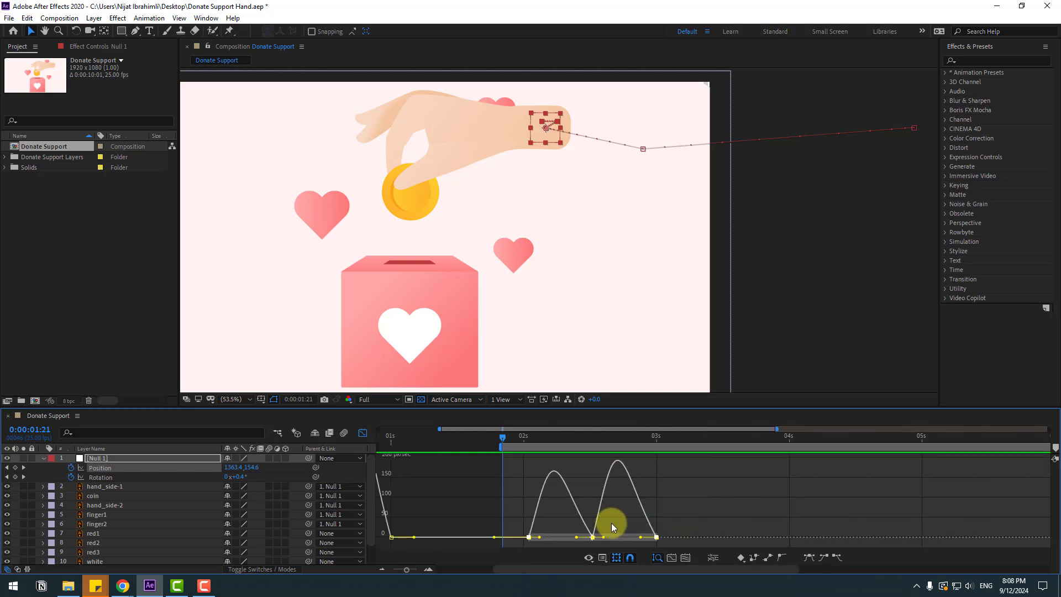
pyautogui.moveTo(611, 523)
pyautogui.mouseDown()
pyautogui.moveTo(586, 549)
pyautogui.moveTo(566, 538)
pyautogui.moveTo(615, 540)
pyautogui.mouseUp()
pyautogui.press('space')
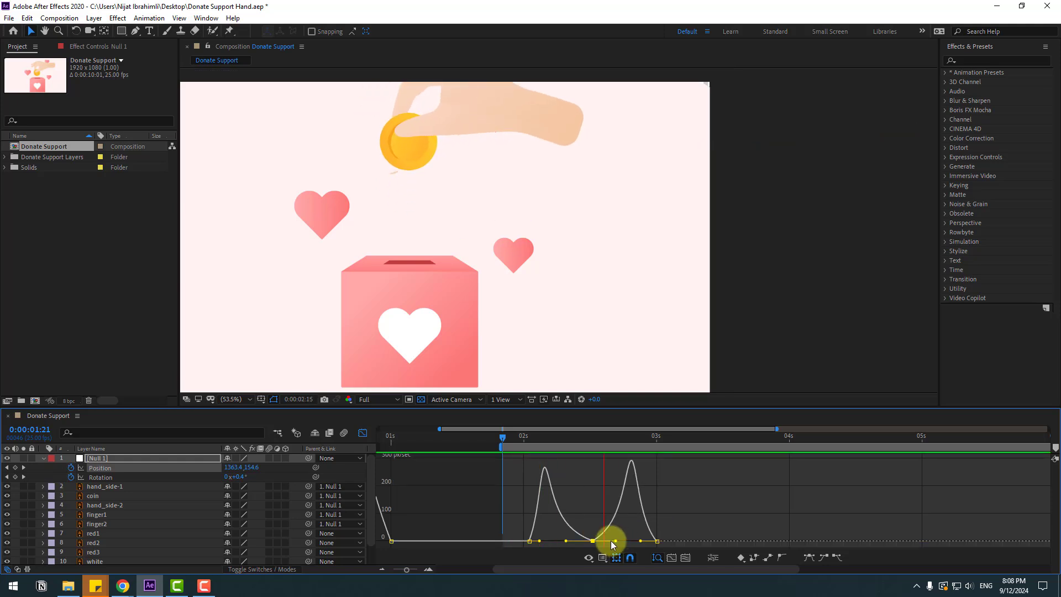
pyautogui.press('space')
pyautogui.click(362, 433)
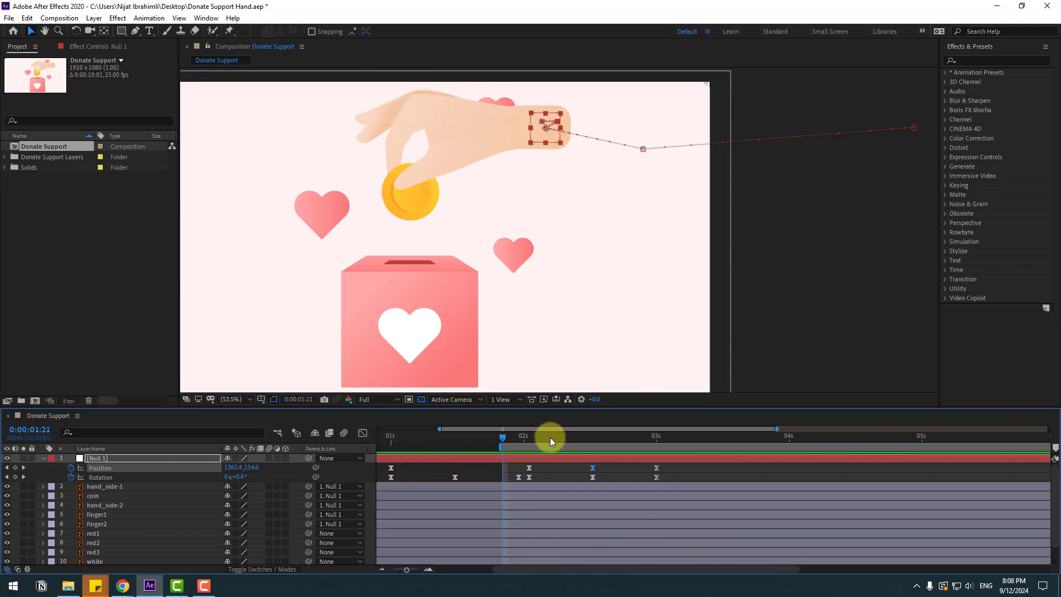
# Step: Split the coin layer at 0:00:02:23 and set the parent of the split-off coin 2 layer to None
pyautogui.moveTo(549, 438); pyautogui.dragTo(628, 440)
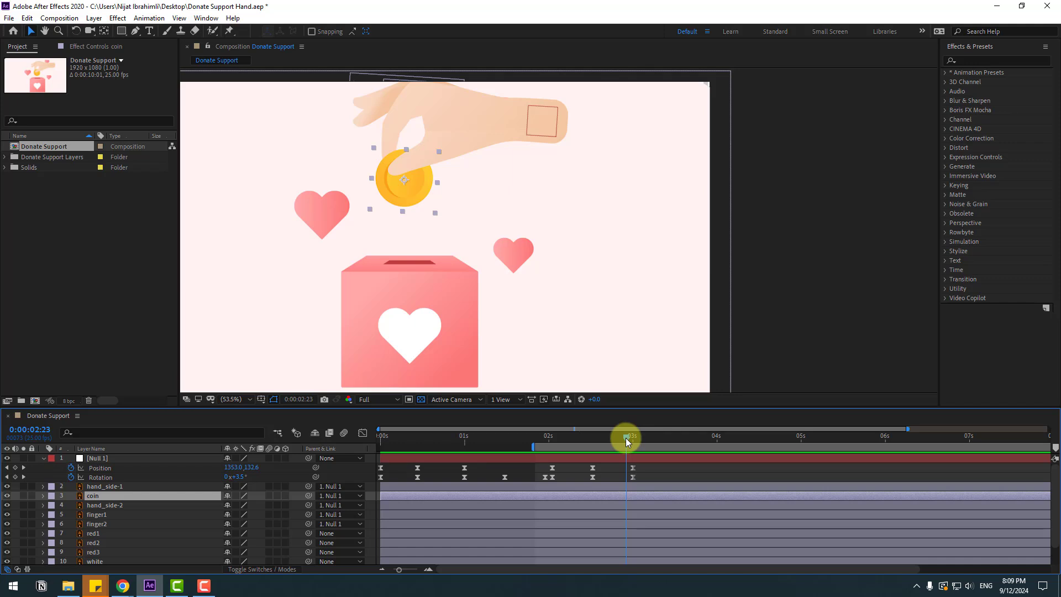
pyautogui.click(26, 18)
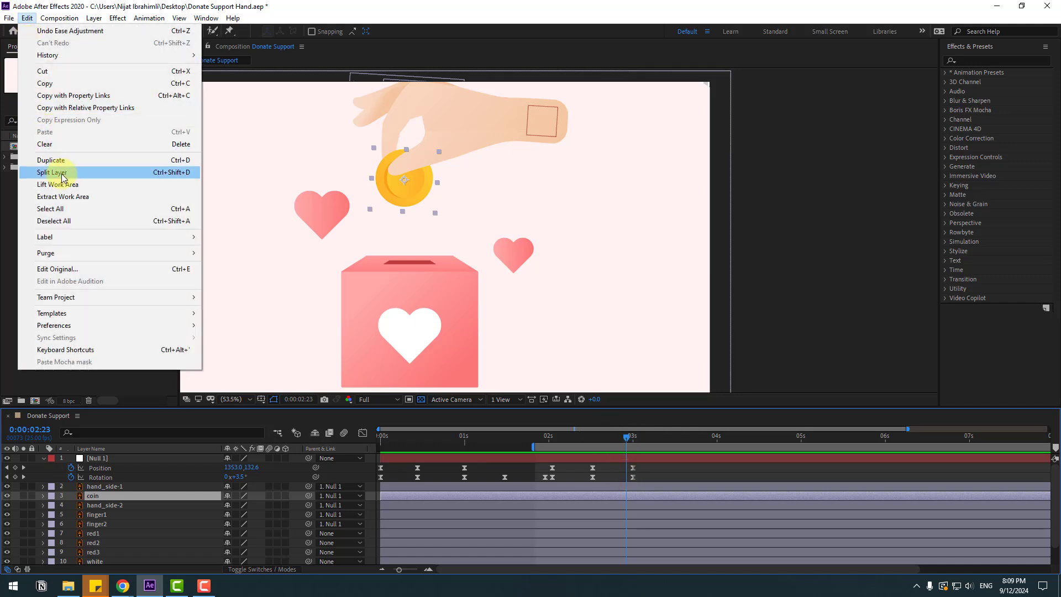
pyautogui.click(160, 173)
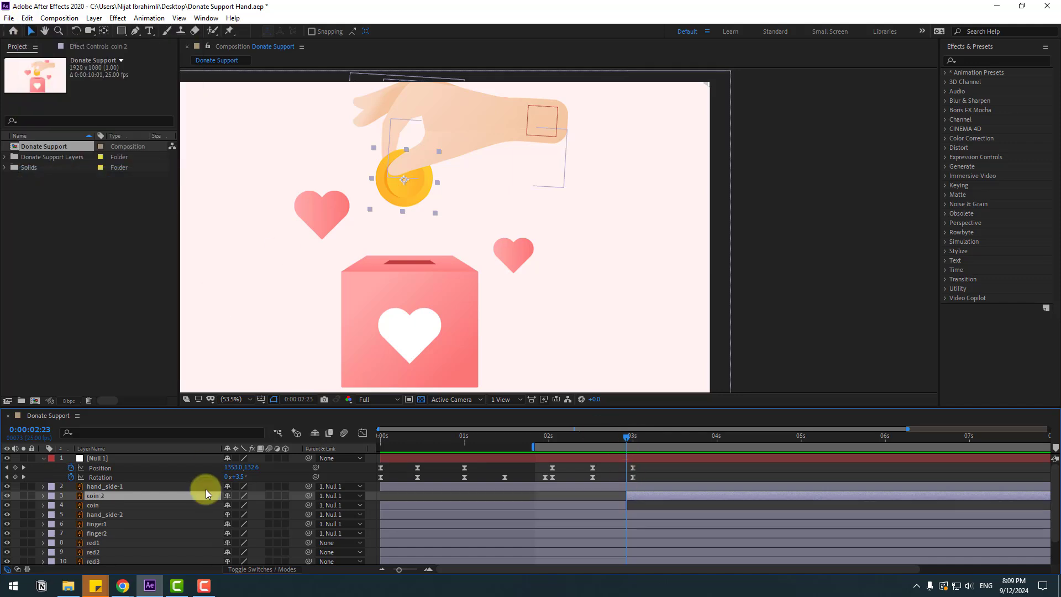
pyautogui.click(327, 496)
pyautogui.click(353, 322)
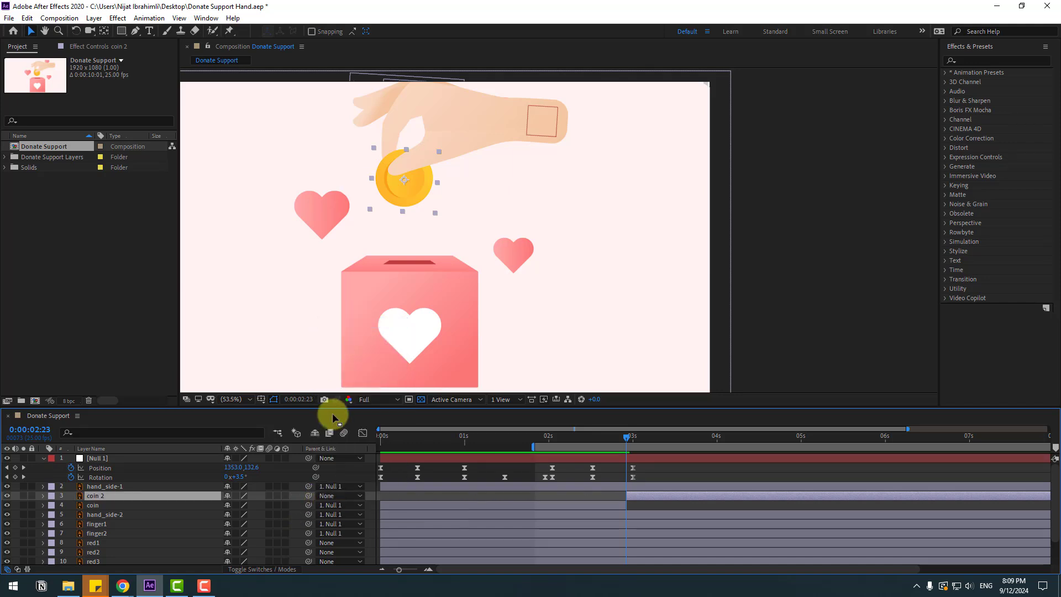
# Step: Keyframe coin 2's position at 0:00:02:23 and drop it to 885.3, 742.5 at 0:00:03:06
pyautogui.press('p')
pyautogui.click(70, 505)
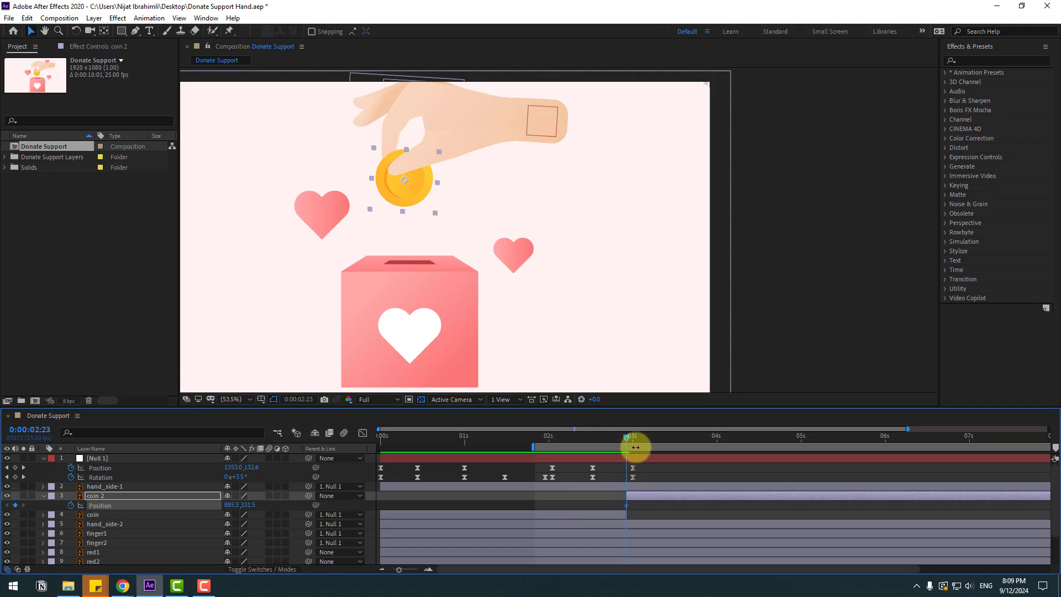
pyautogui.moveTo(637, 439); pyautogui.dragTo(653, 438)
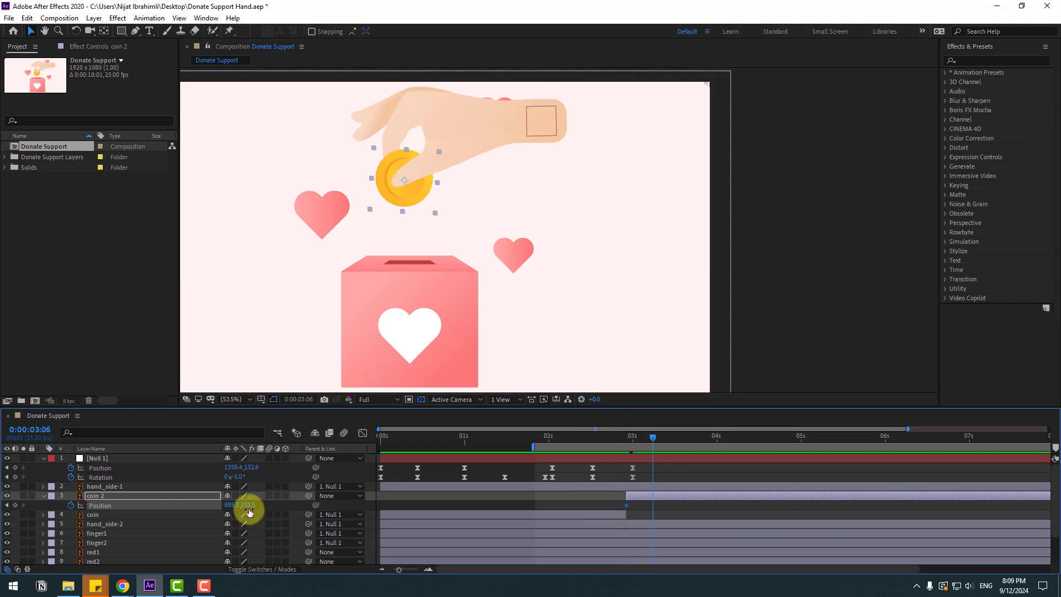
pyautogui.moveTo(249, 505); pyautogui.dragTo(492, 481)
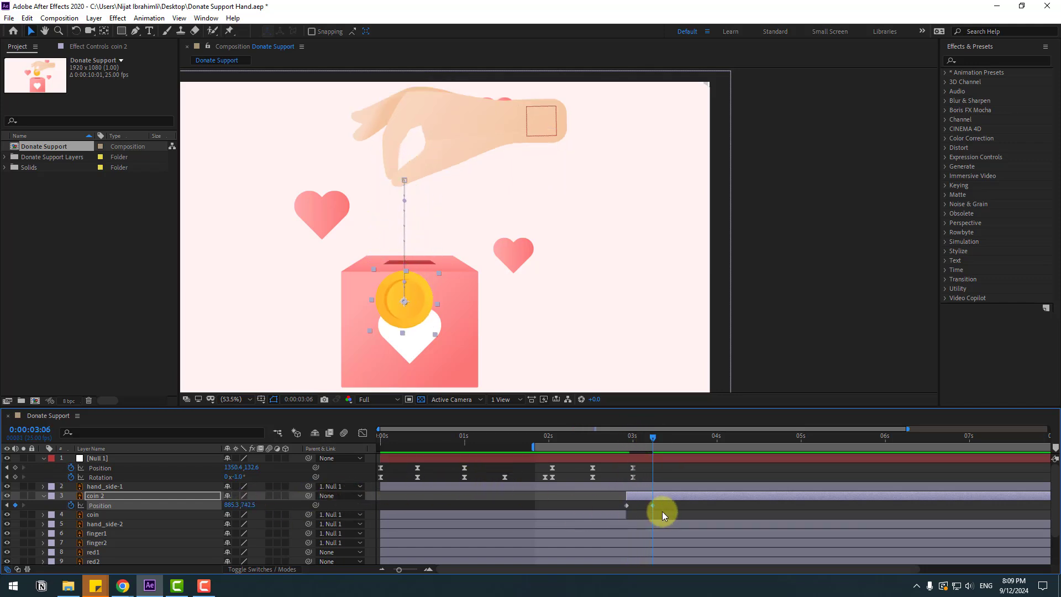
# Step: Apply Easy Ease to both coin 2 position keyframes, lengthen the first one's easing in the speed graph, and preview the drop
pyautogui.moveTo(661, 501); pyautogui.dragTo(622, 506)
pyautogui.rightClick(626, 509)
pyautogui.moveTo(630, 495)
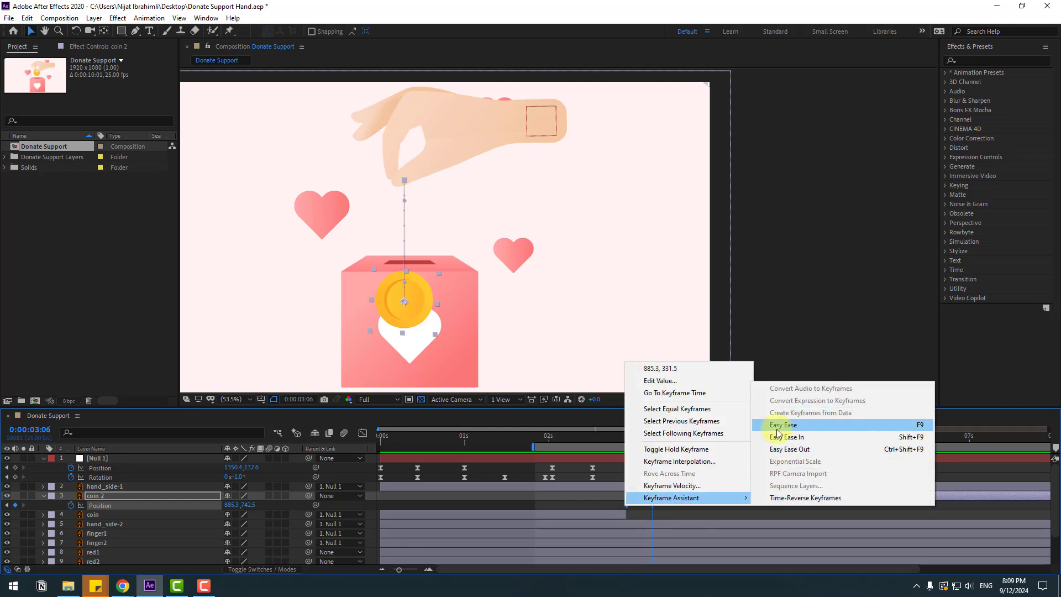
pyautogui.click(778, 430)
pyautogui.click(362, 433)
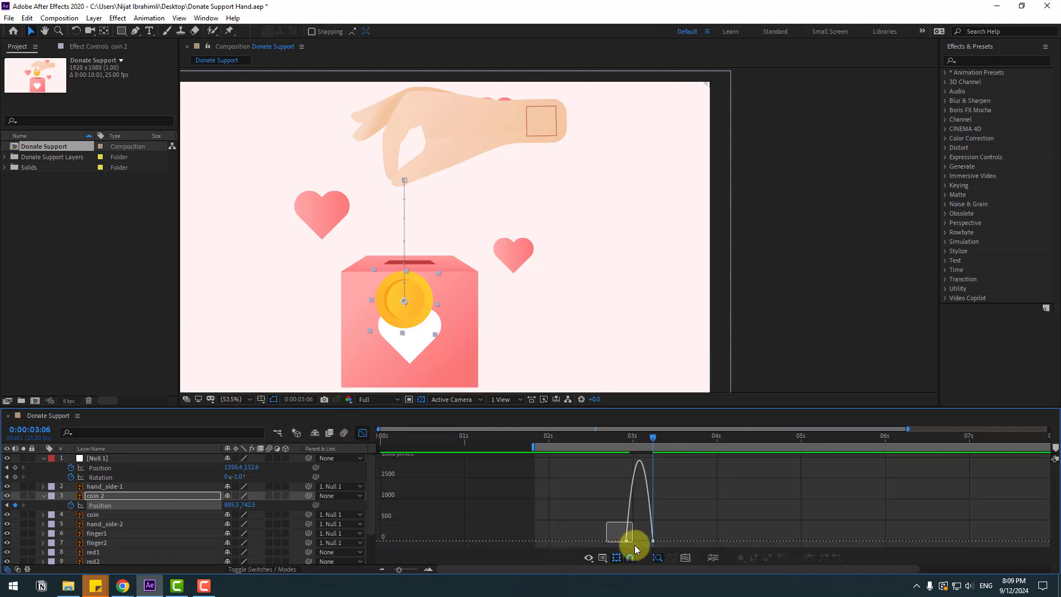
pyautogui.moveTo(634, 544); pyautogui.dragTo(644, 540)
pyautogui.press('space')
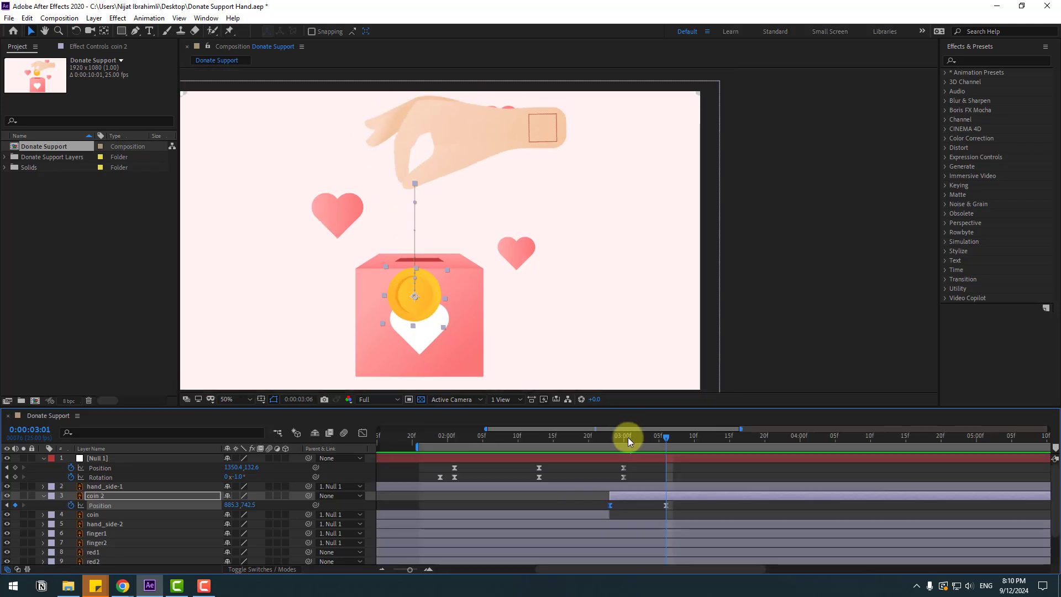
# Step: Keyframe coin 2's rotation at 0:00:02:23 and set it to 193.5° at 0:00:03:06, and preview the spinning drop
pyautogui.moveTo(627, 440); pyautogui.dragTo(611, 441)
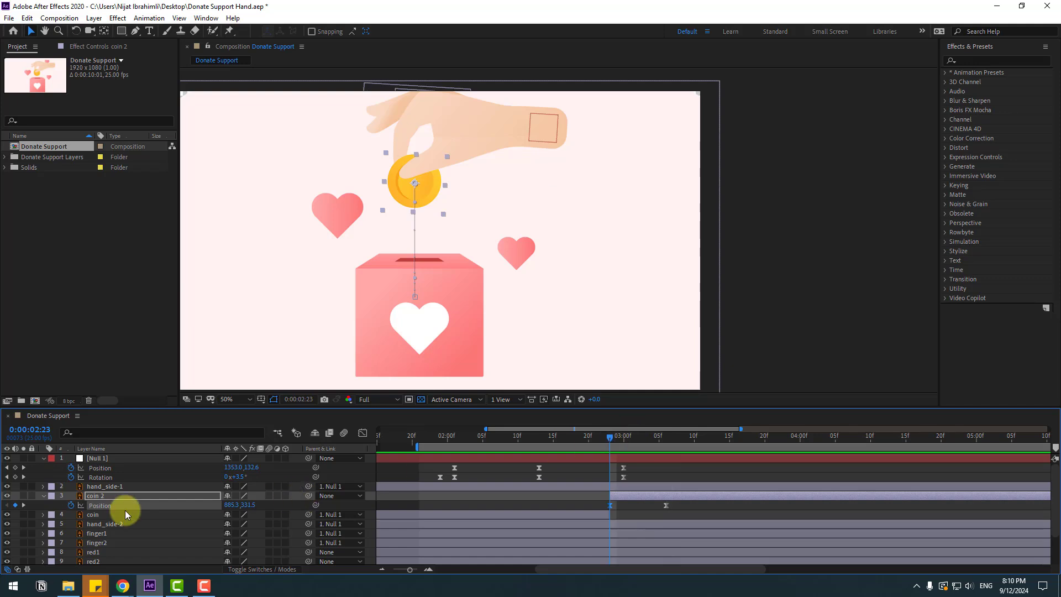
pyautogui.hotkey('alt', 'shift', 'r')
pyautogui.click(83, 514)
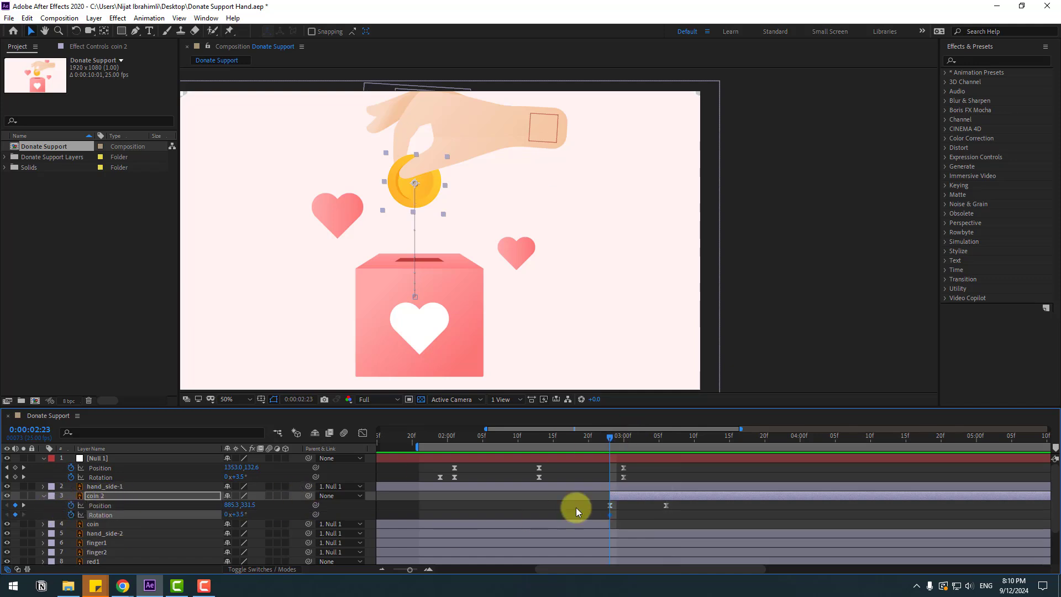
pyautogui.moveTo(624, 440); pyautogui.dragTo(667, 447)
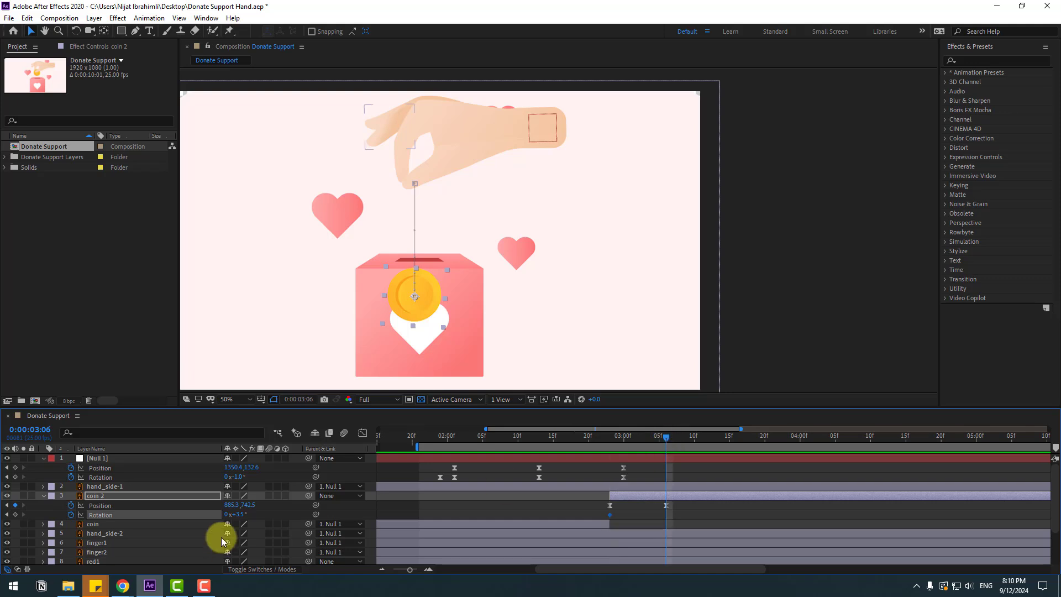
pyautogui.moveTo(239, 515); pyautogui.dragTo(433, 510)
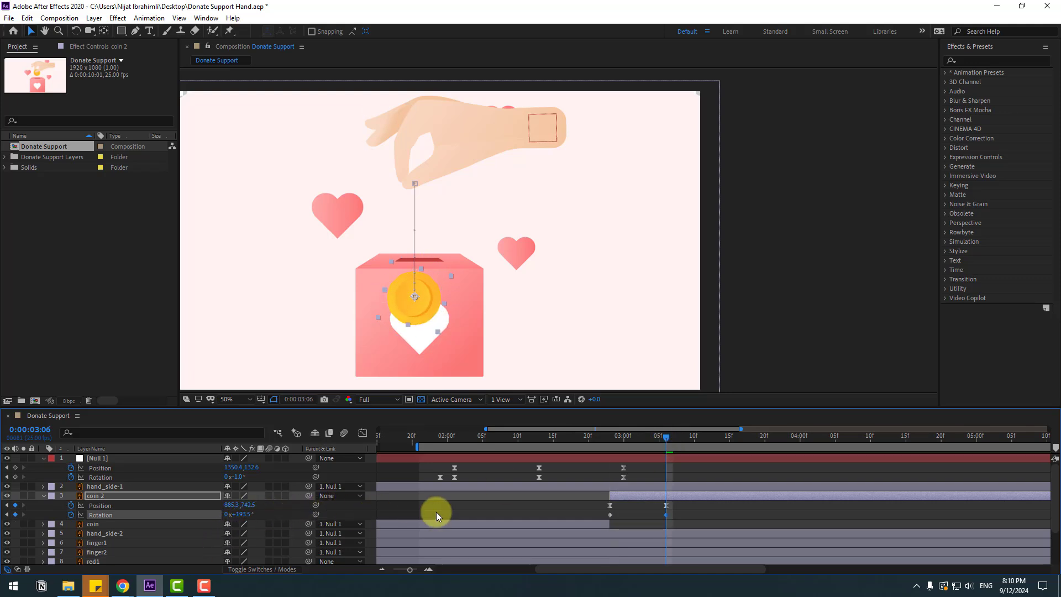
pyautogui.click(581, 509)
pyautogui.press('space')
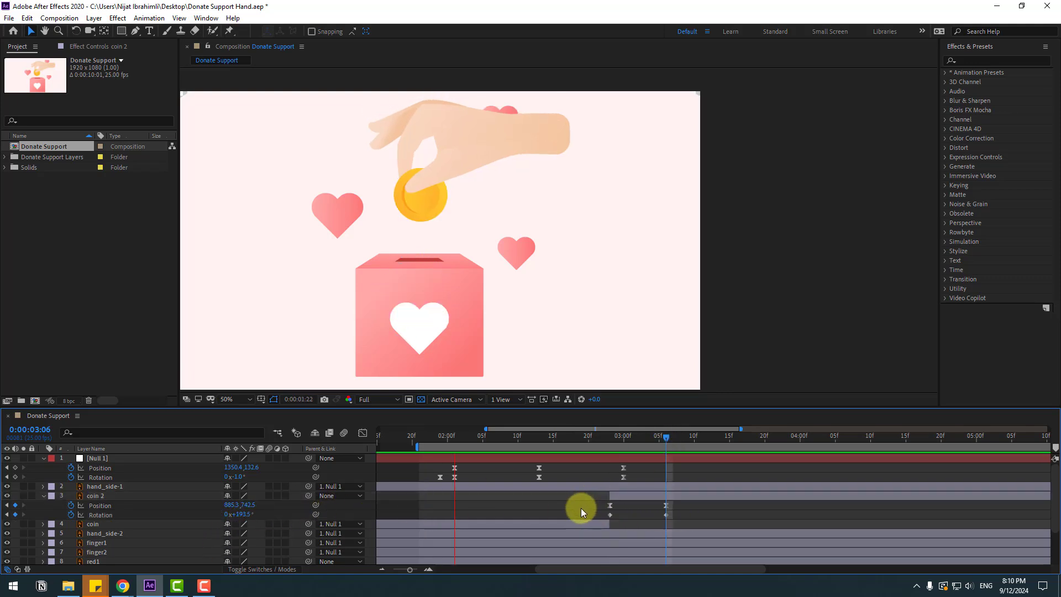
pyautogui.press('space')
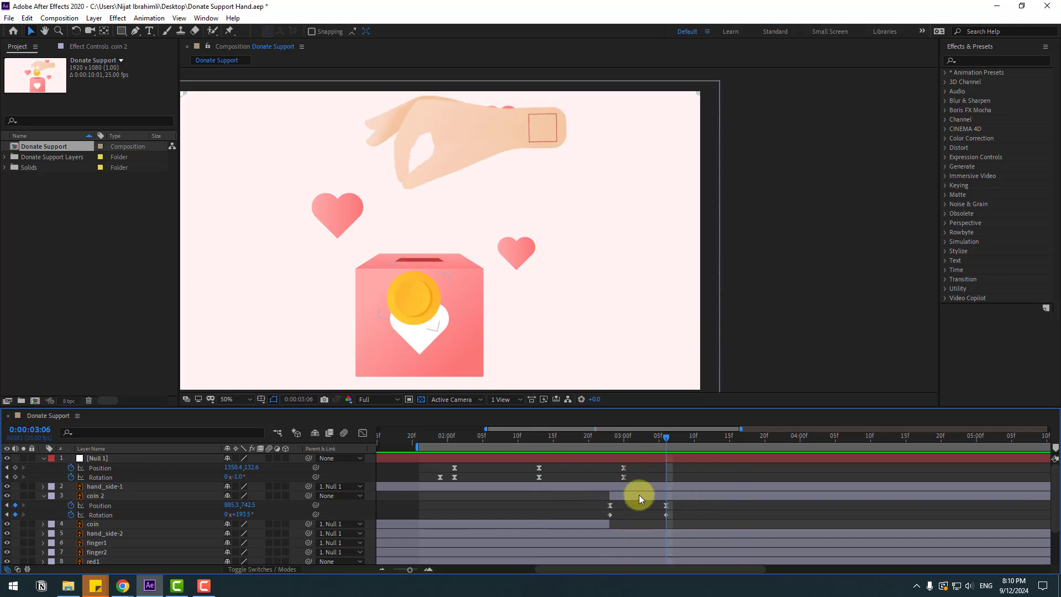
# Step: Duplicate the donation box layer Layer 1, rename the copy "mask", and place it directly below coin 2
pyautogui.moveTo(605, 440)
pyautogui.mouseDown()
pyautogui.moveTo(641, 436)
pyautogui.moveTo(604, 435)
pyautogui.mouseUp()
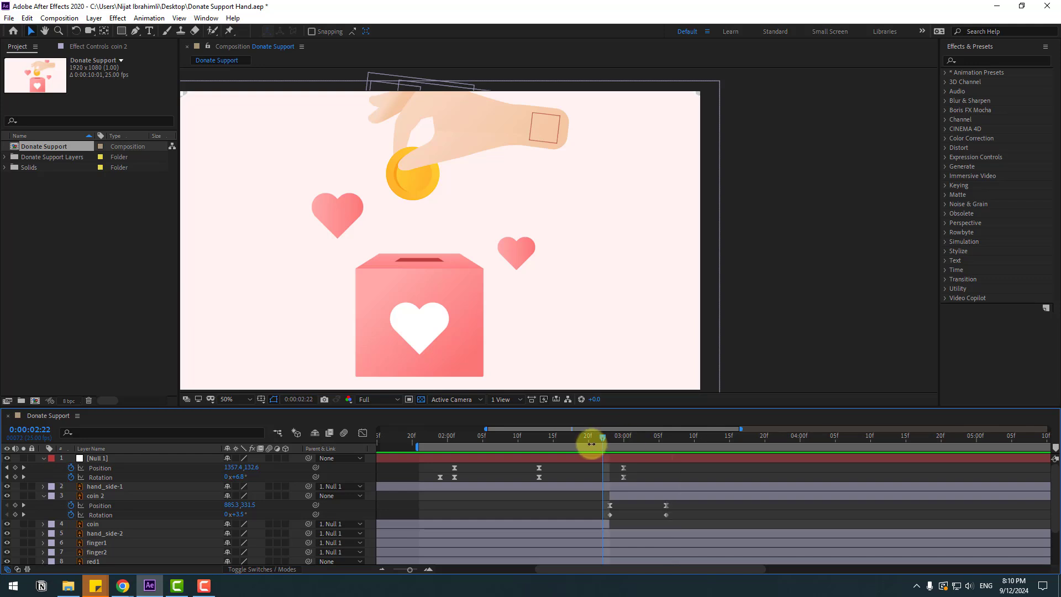
pyautogui.click(43, 496)
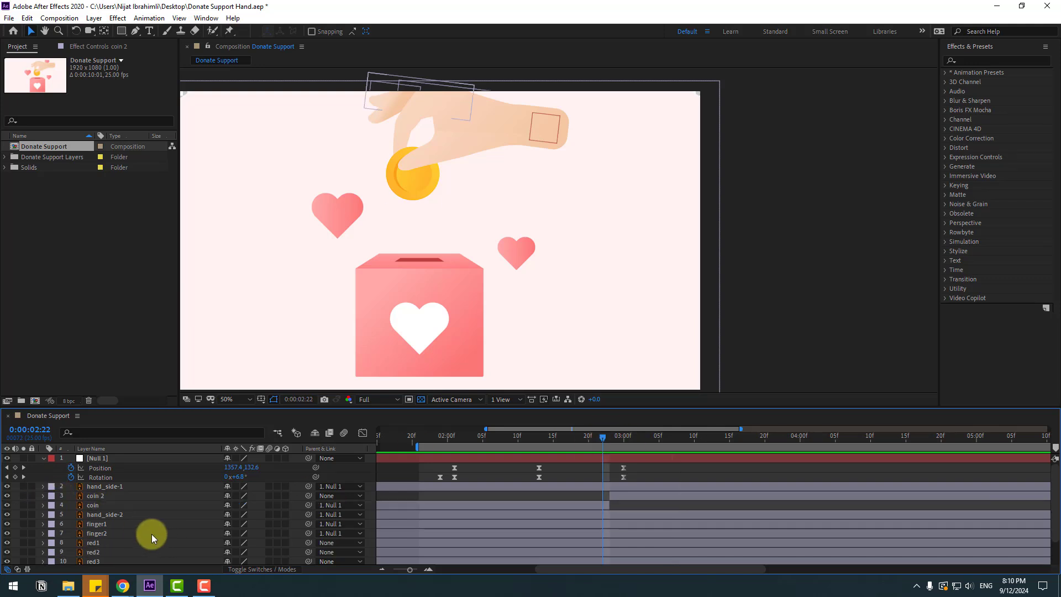
pyautogui.scroll(-3, 152, 538)
pyautogui.click(89, 551)
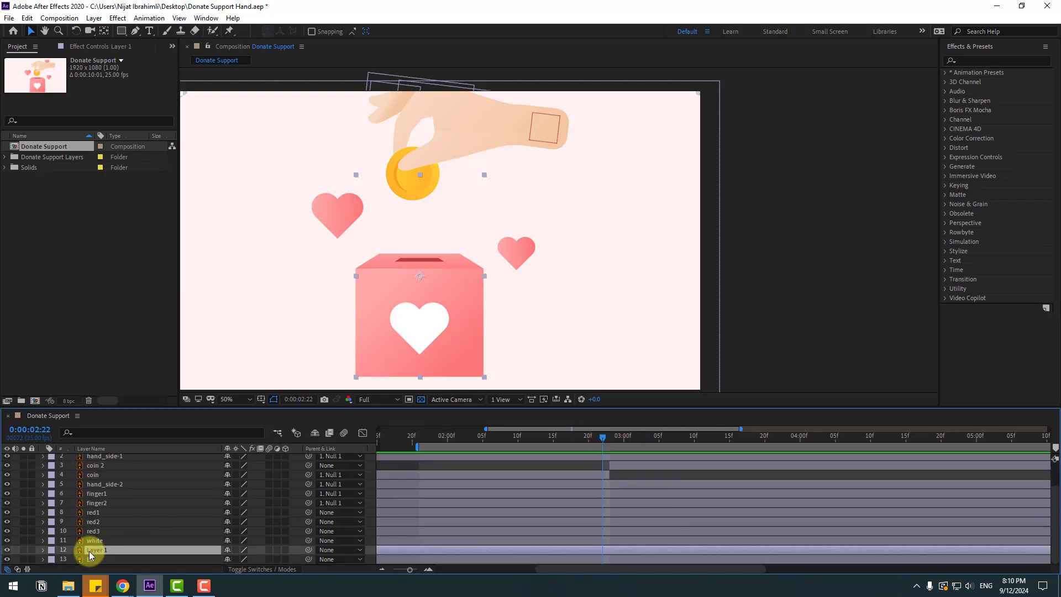
pyautogui.click(7, 550)
pyautogui.click(7, 550)
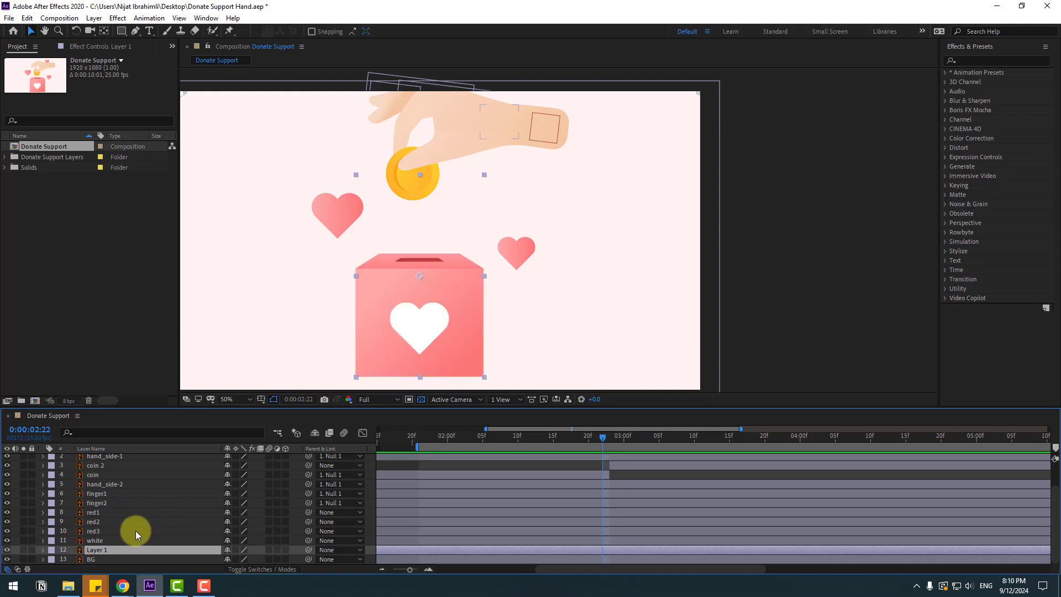
pyautogui.hotkey('ctrl', 'd')
pyautogui.press('Return')
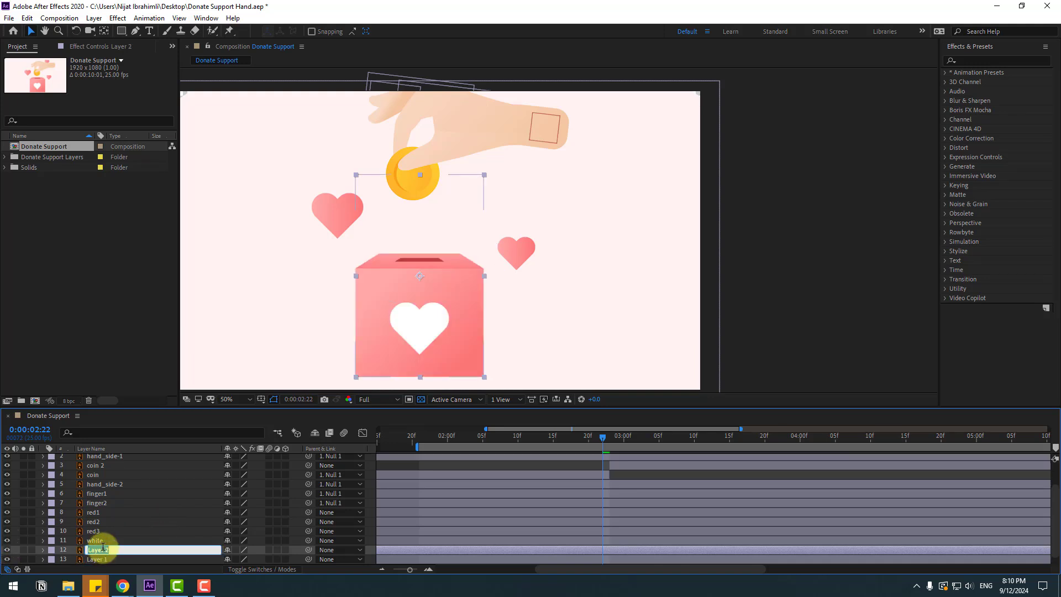
pyautogui.moveTo(103, 547); pyautogui.dragTo(100, 470)
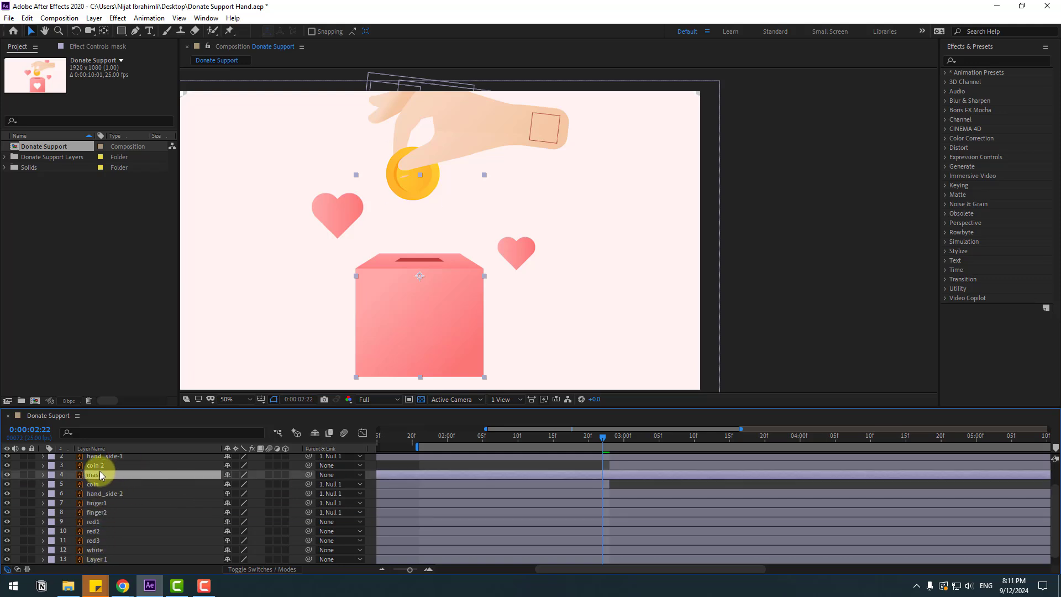
# Step: Draw a closed four-point mask on the mask layer with the Pen tool, running from the slot's front edge down over the box front
pyautogui.click(132, 32)
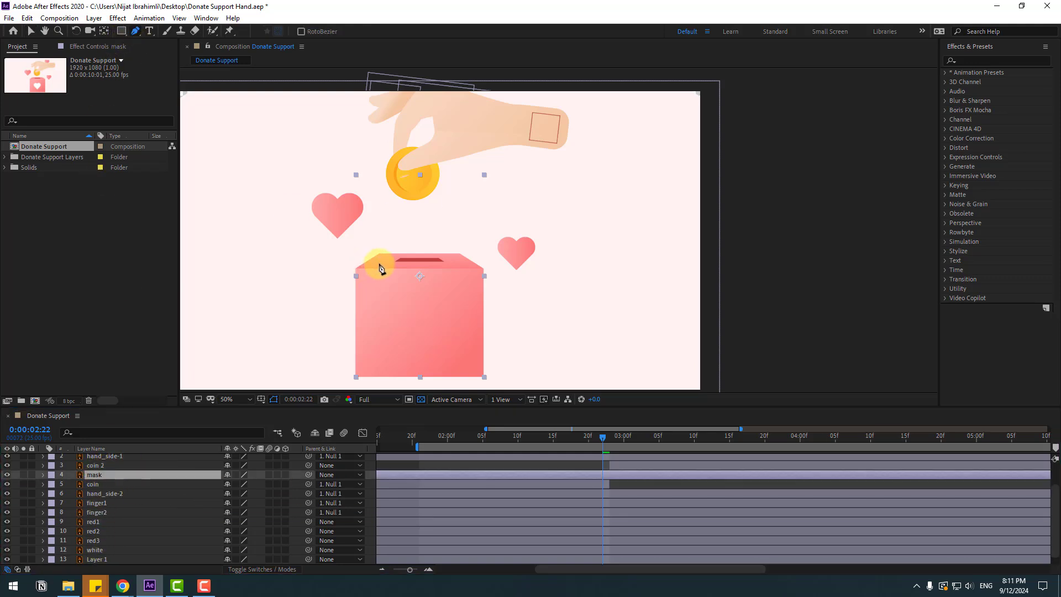
pyautogui.scroll(4, 578, 254)
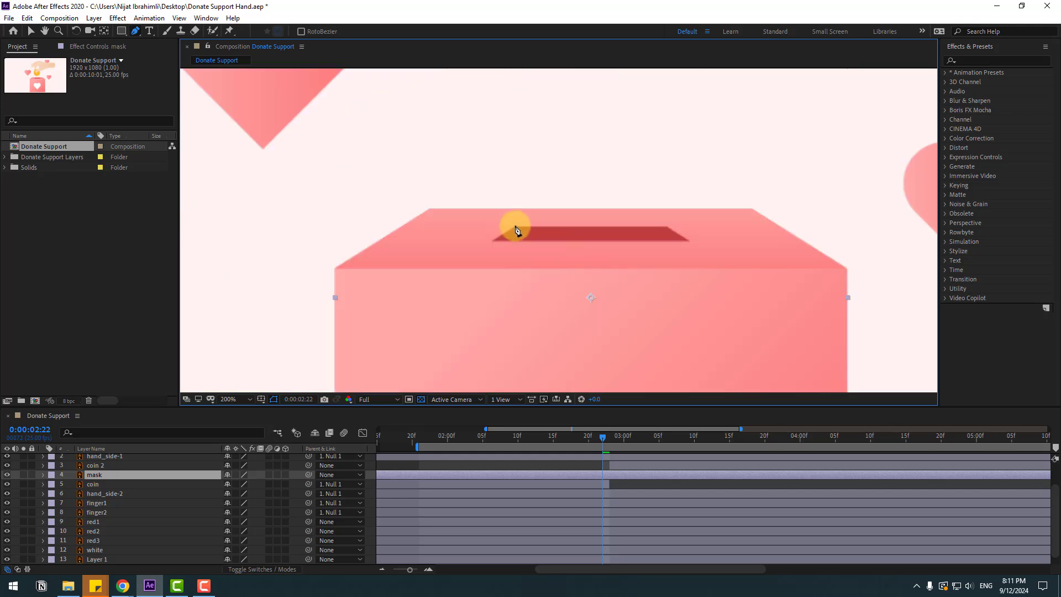
pyautogui.click(694, 240)
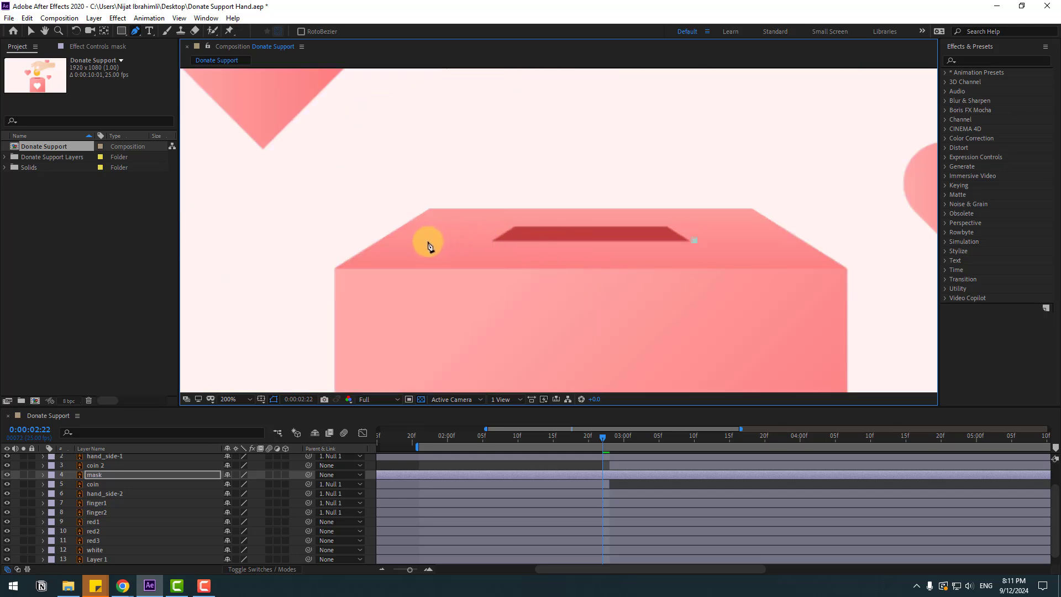
pyautogui.moveTo(463, 310); pyautogui.dragTo(448, 96)
pyautogui.click(397, 316)
pyautogui.scroll(-2, 557, 265)
pyautogui.moveTo(600, 254); pyautogui.dragTo(588, 268)
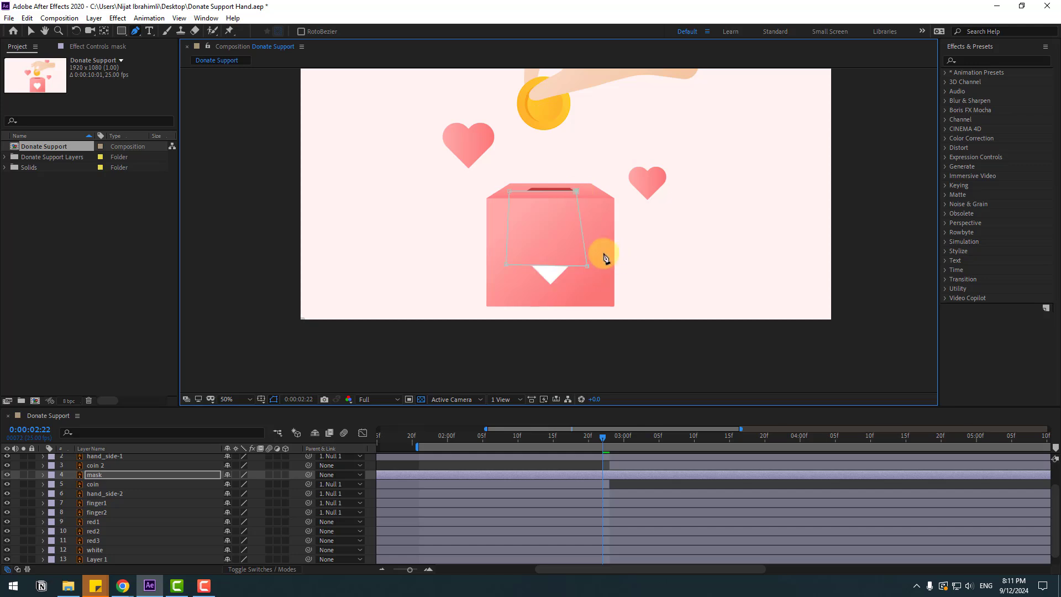
# Step: Reveal the mask layer's mask path, move the layer directly above coin 2, and preview the coin dropping through the slot
pyautogui.click(31, 30)
pyautogui.click(100, 476)
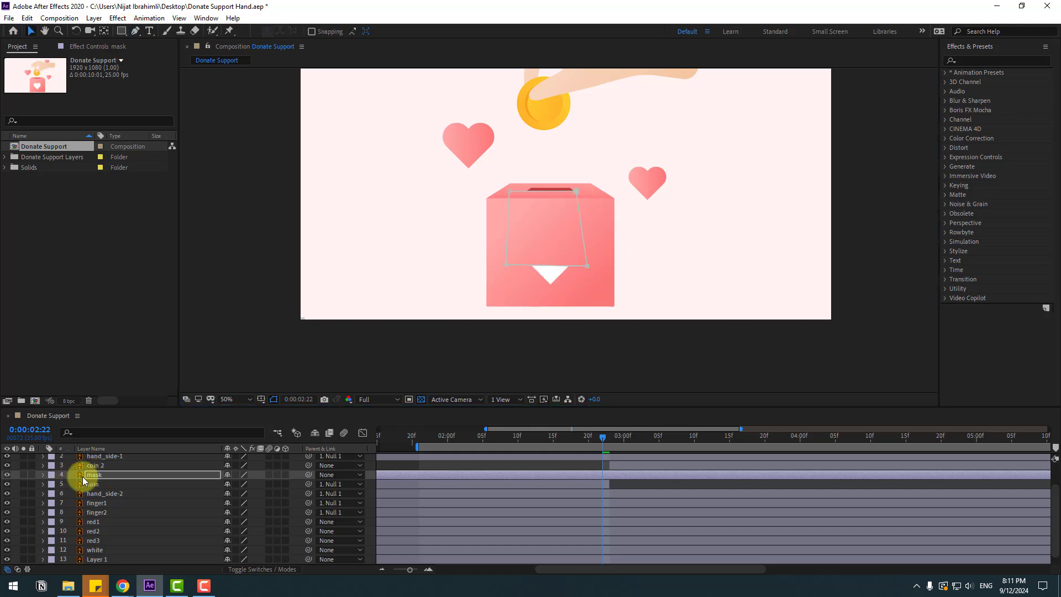
pyautogui.click(91, 475)
pyautogui.press('m')
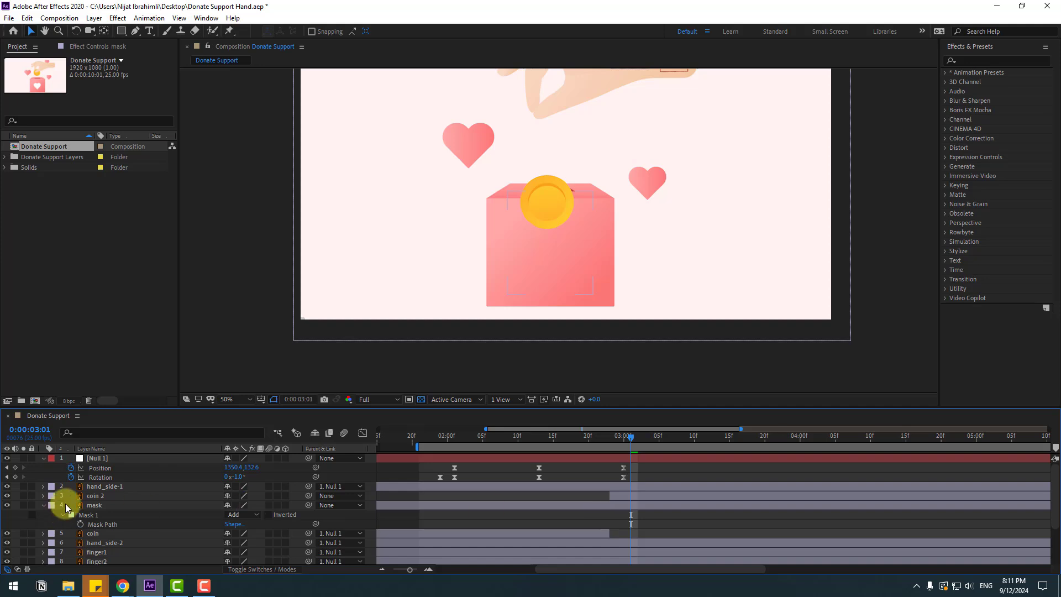
pyautogui.moveTo(89, 505); pyautogui.dragTo(105, 494)
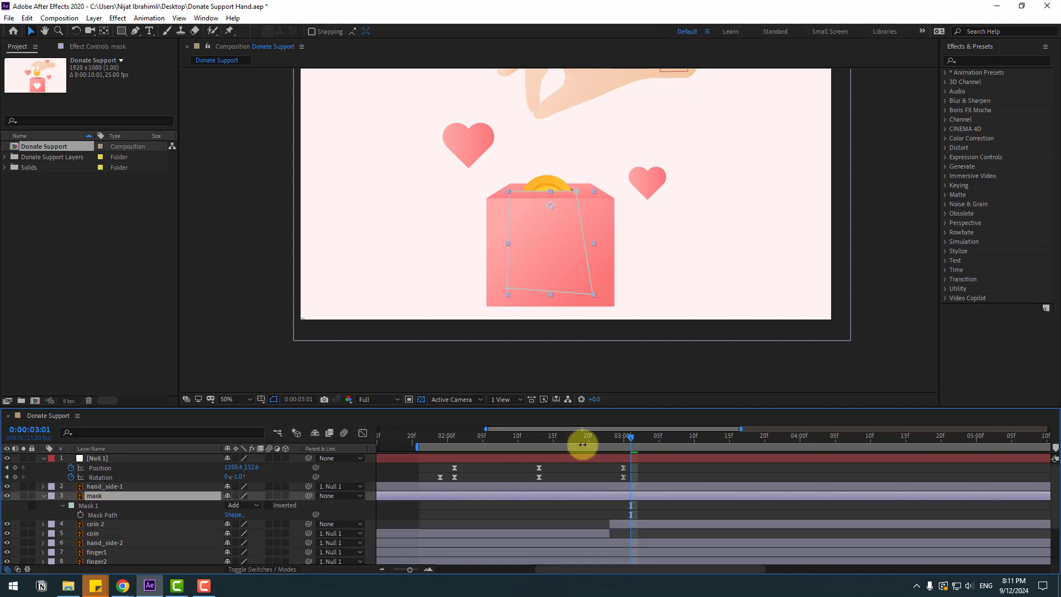
pyautogui.moveTo(582, 444); pyautogui.dragTo(650, 438)
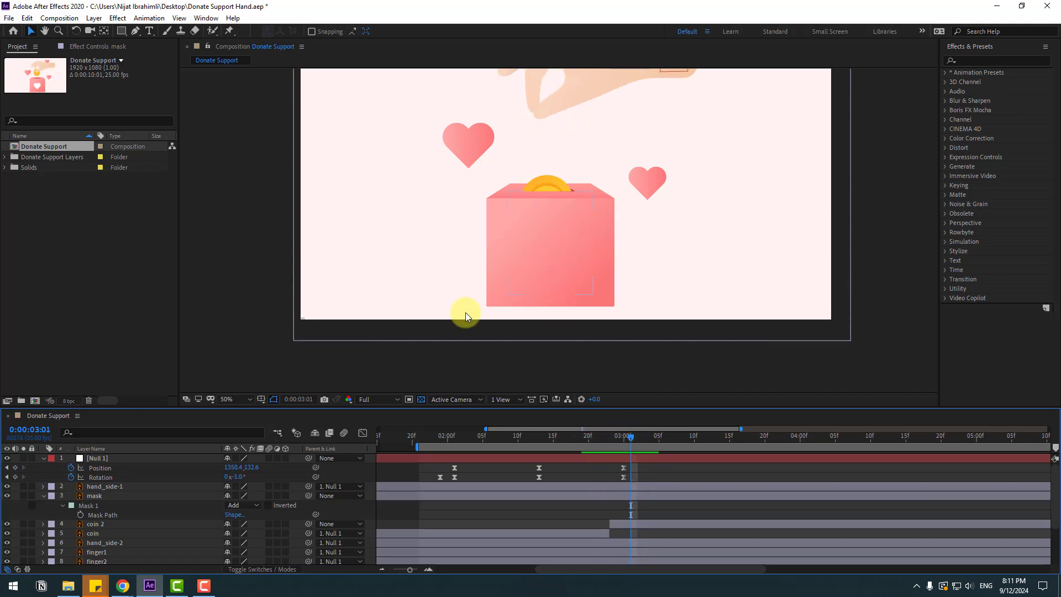
# Step: Enable motion blur on all layers and for the composition, and preview the coin drop
pyautogui.click(108, 496)
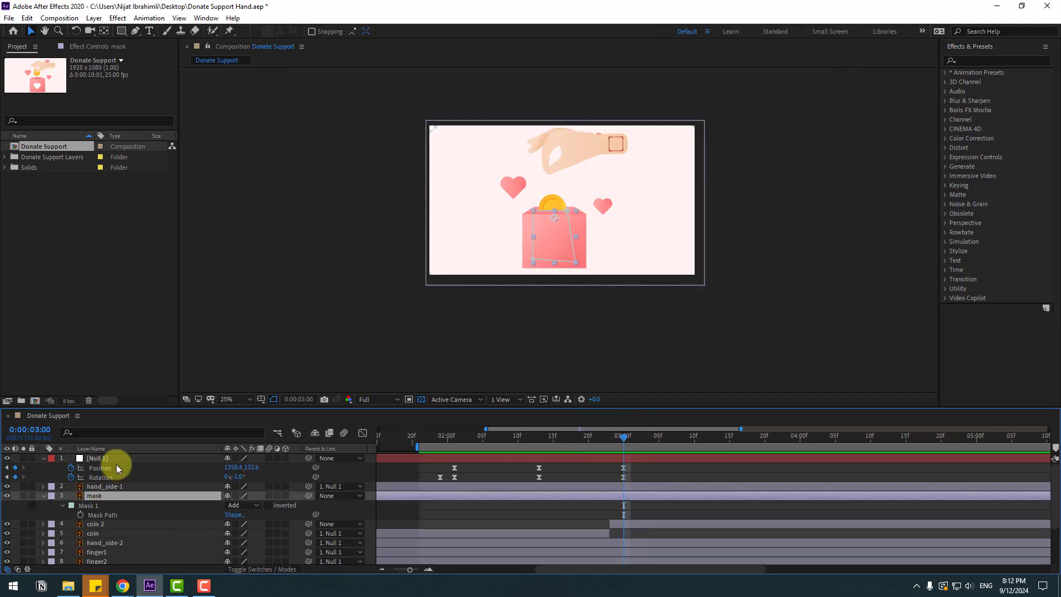
pyautogui.click(108, 458)
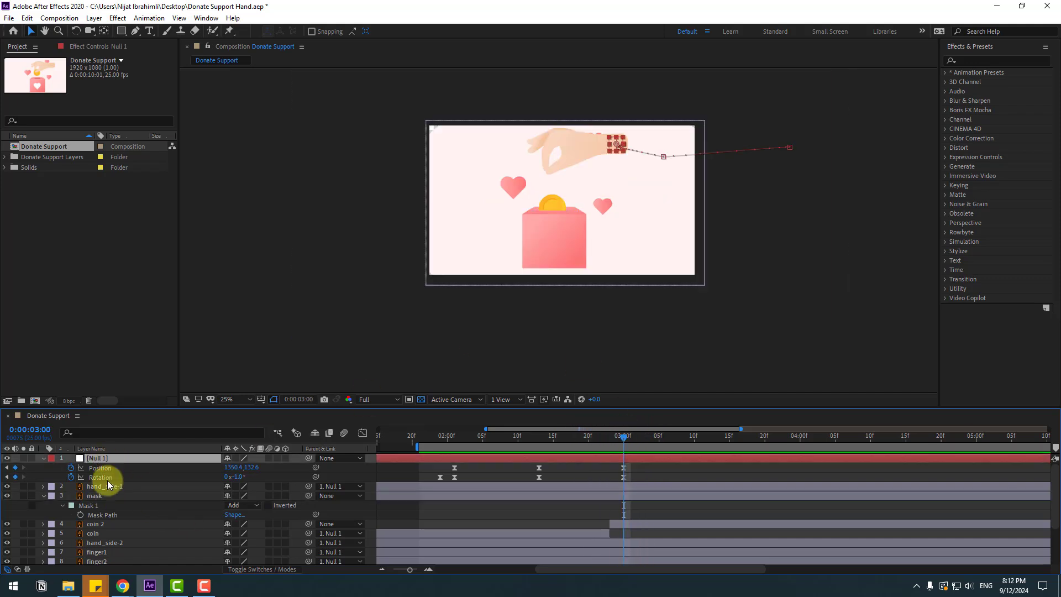
pyautogui.scroll(-3, 105, 513)
pyautogui.hotkey('ctrl', 'a')
pyautogui.scroll(3, 179, 532)
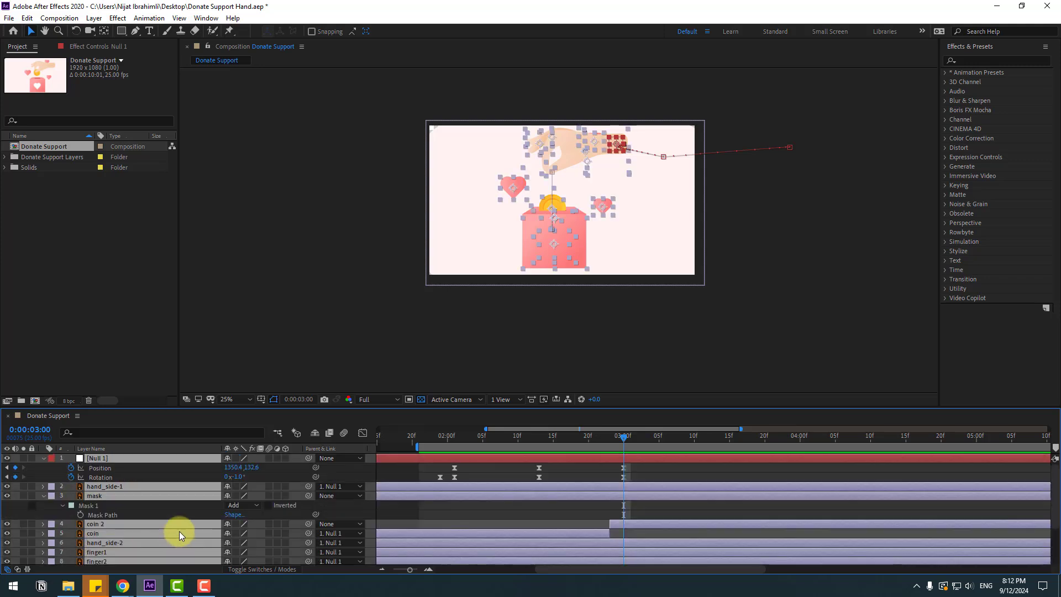
pyautogui.click(267, 457)
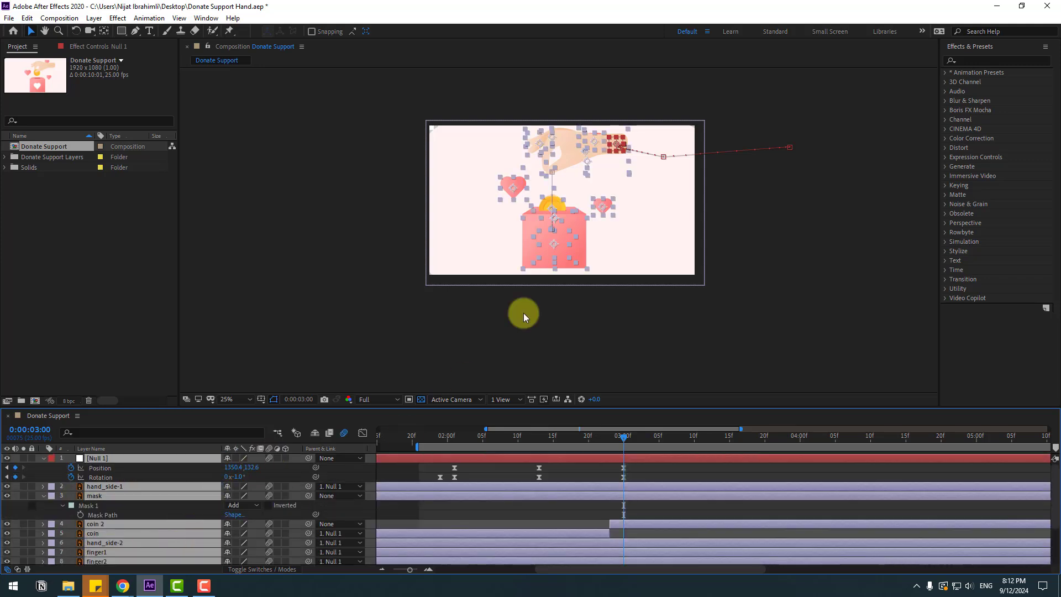
pyautogui.press('.')
pyautogui.press('.')
pyautogui.press('F2')
pyautogui.moveTo(602, 439)
pyautogui.mouseDown()
pyautogui.moveTo(626, 438)
pyautogui.moveTo(603, 437)
pyautogui.mouseUp()
pyautogui.press(',')
pyautogui.press(',')
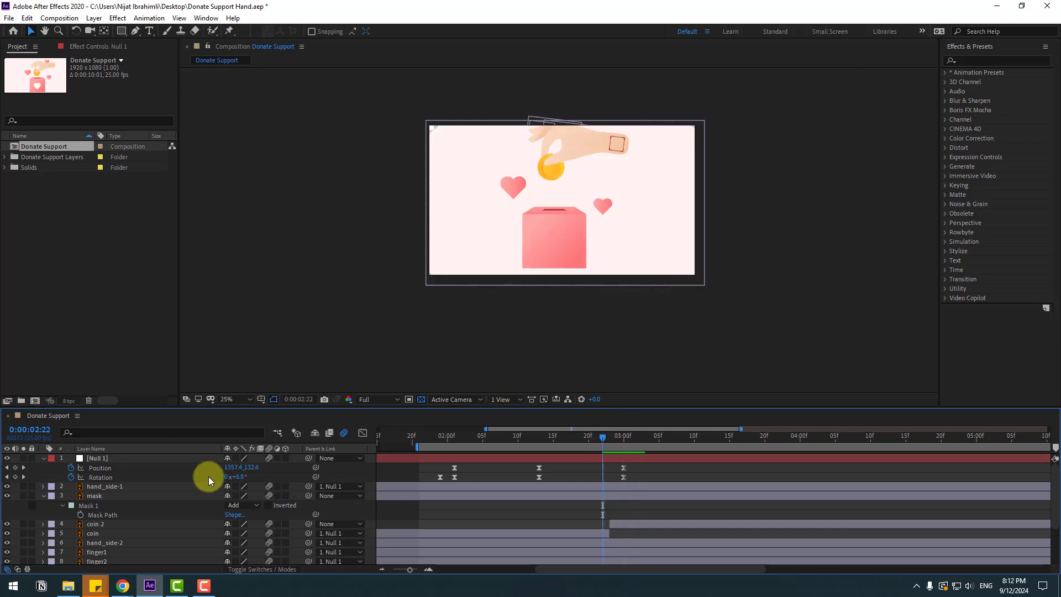
# Step: At 0:00:03:09, set Null 1's rotation to 13° and move it out past the right edge of the frame to 2556.4, 176.6
pyautogui.click(99, 459)
pyautogui.moveTo(559, 263); pyautogui.dragTo(544, 297)
pyautogui.scroll(2, 543, 298)
pyautogui.moveTo(673, 437); pyautogui.dragTo(680, 437)
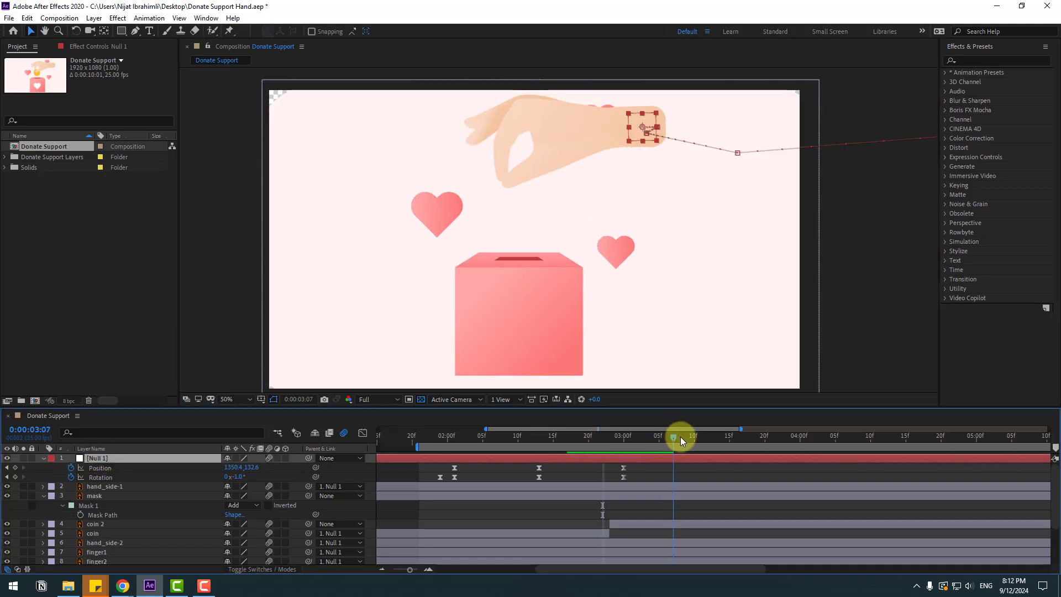
pyautogui.moveTo(239, 478); pyautogui.dragTo(247, 477)
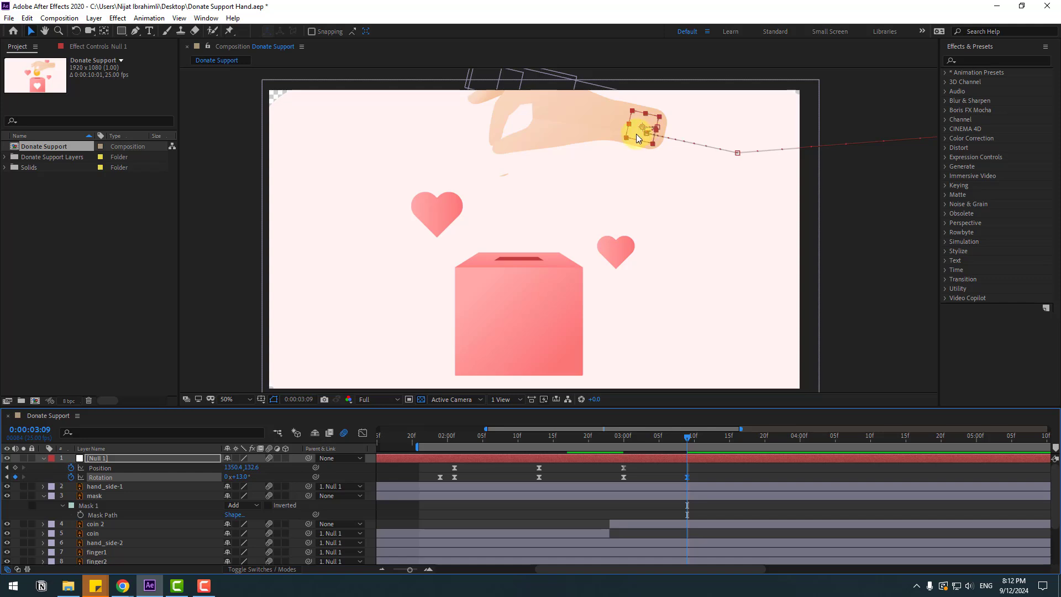
pyautogui.moveTo(638, 137); pyautogui.dragTo(968, 145)
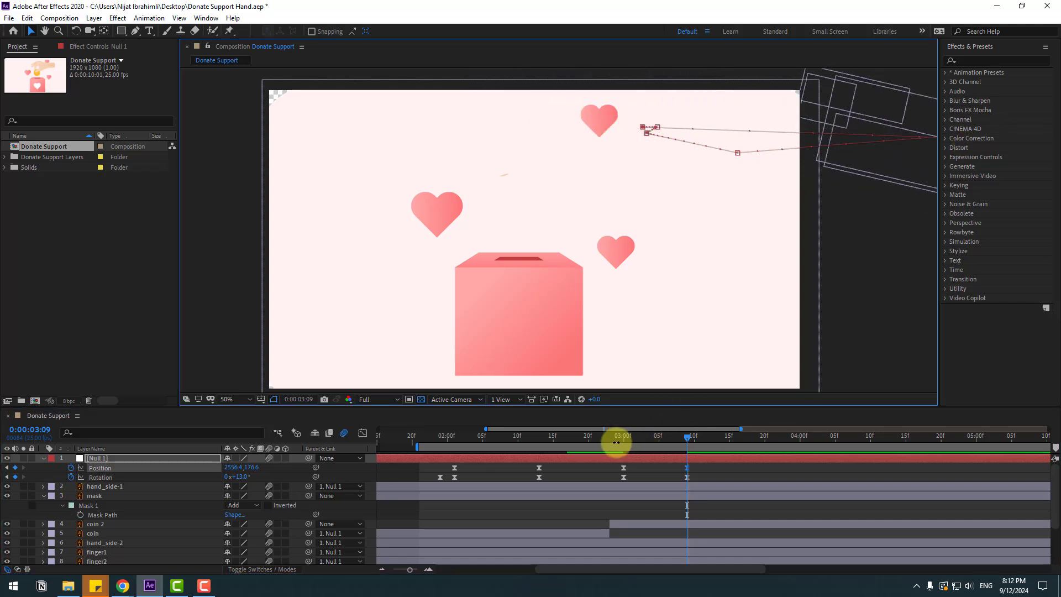
# Step: Move Null 1's last position and rotation keyframes to about 0:00:04:02 and preview the hand's exit
pyautogui.moveTo(616, 442); pyautogui.dragTo(599, 435)
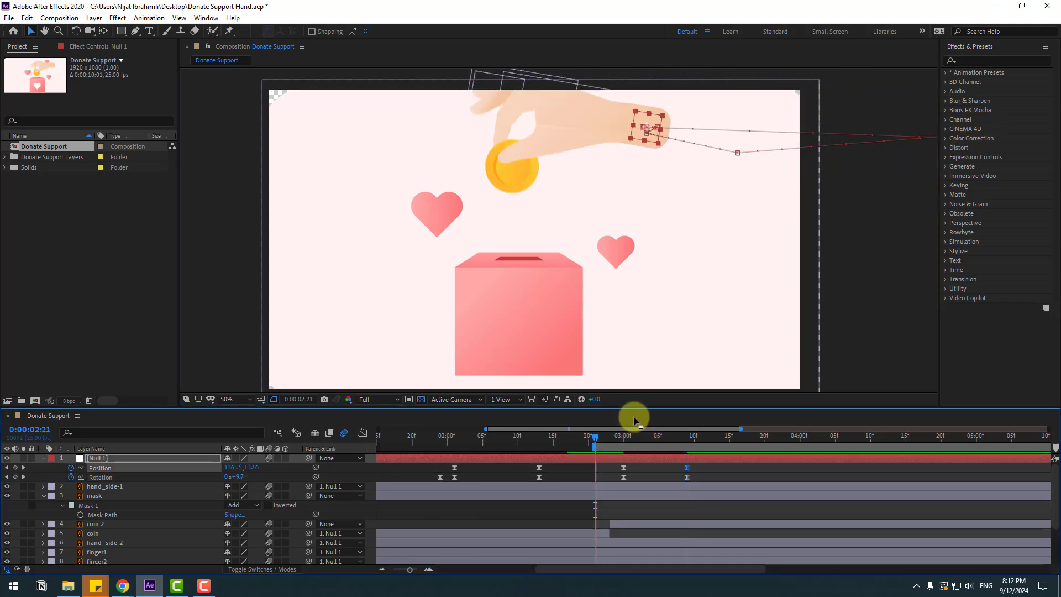
pyautogui.press('Delete')
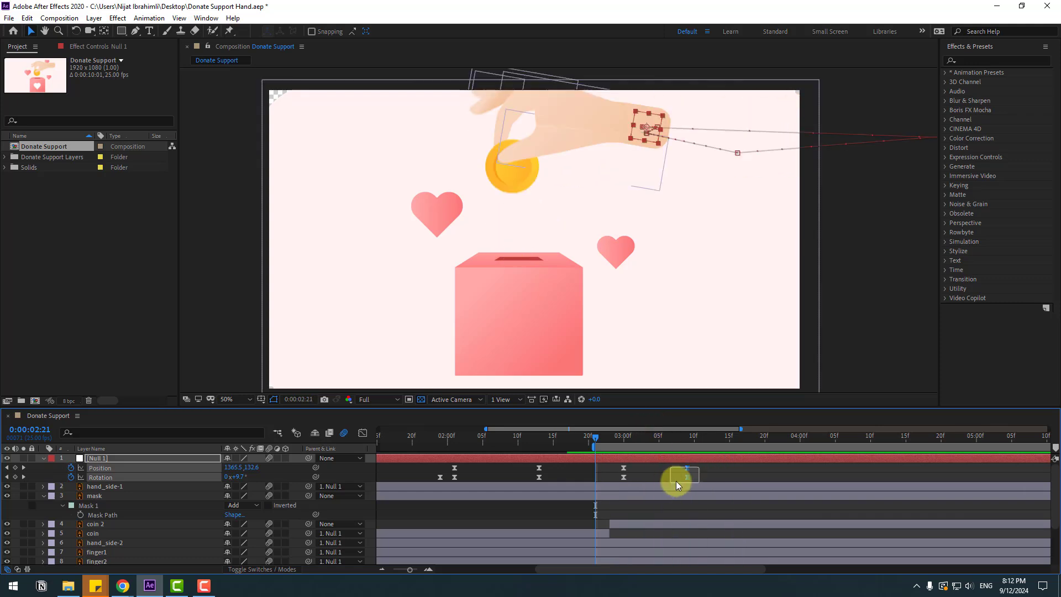
pyautogui.press('-')
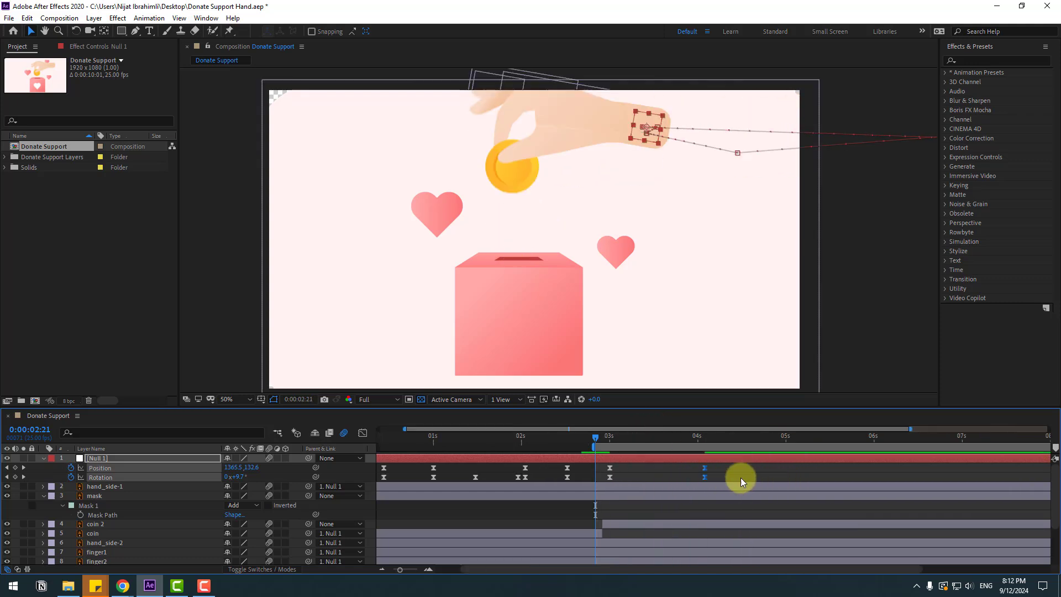
pyautogui.press('-')
pyautogui.press('space')
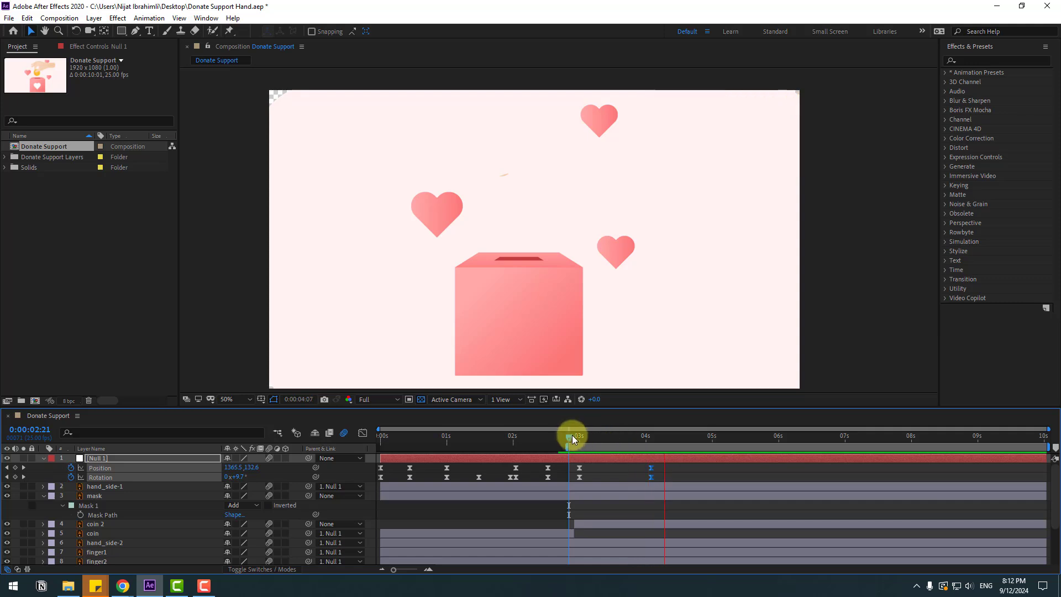
# Step: Change Null 1's final rotation keyframe to a negative angle so the hand tilts downward, keeping it at about 0:00:04:02
pyautogui.moveTo(571, 436); pyautogui.dragTo(611, 436)
pyautogui.click(636, 475)
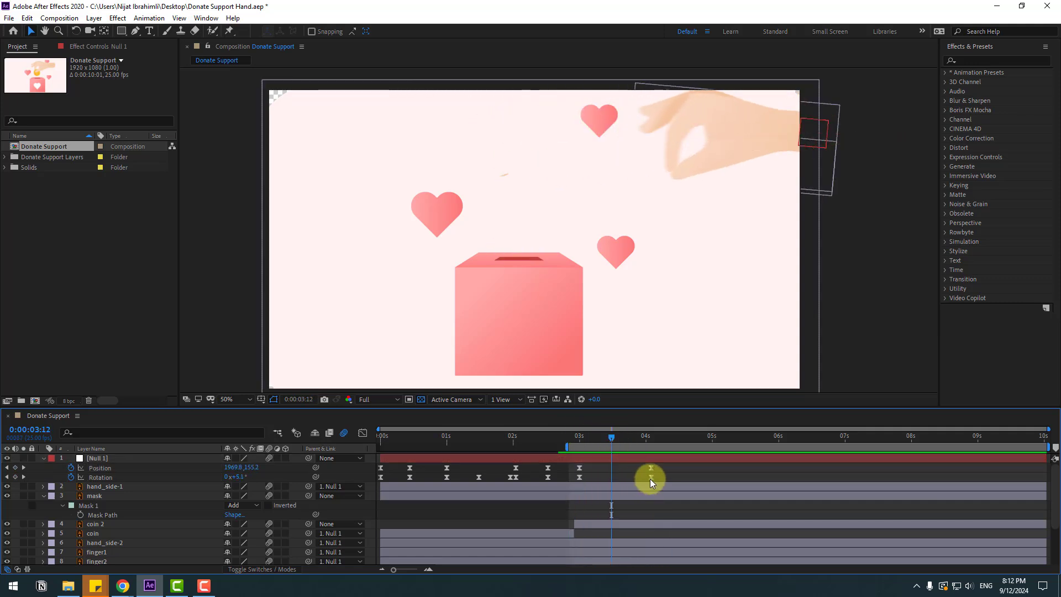
pyautogui.moveTo(649, 478); pyautogui.dragTo(611, 484)
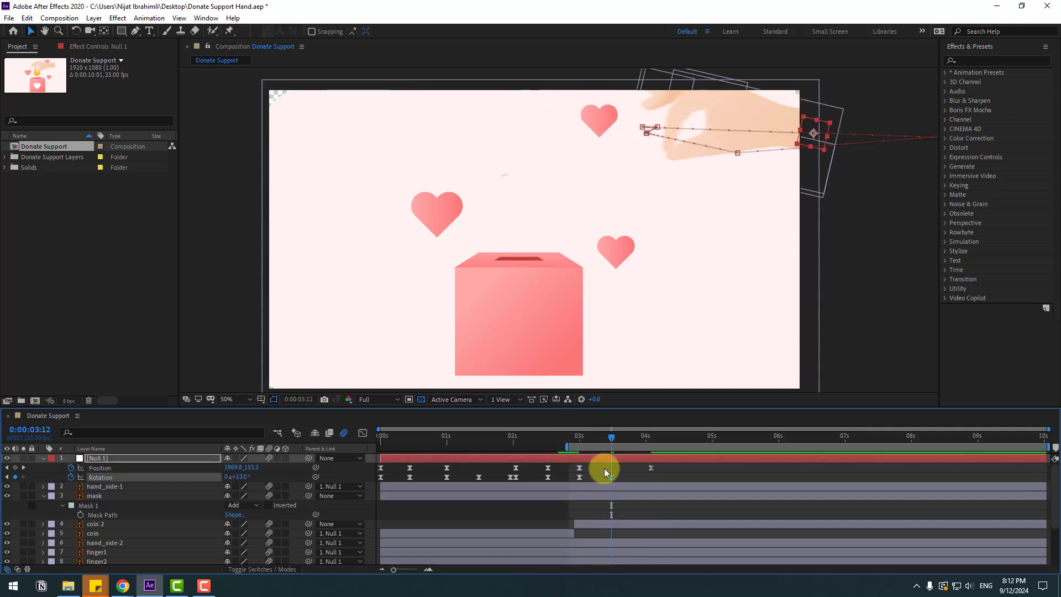
pyautogui.moveTo(240, 476); pyautogui.dragTo(228, 477)
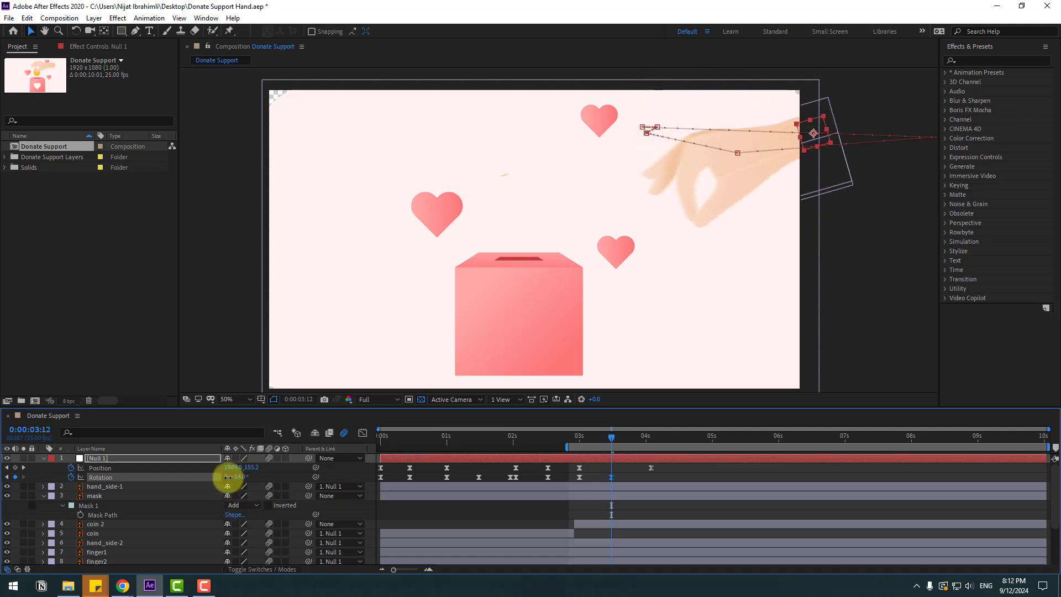
pyautogui.moveTo(611, 477); pyautogui.dragTo(651, 479)
pyautogui.click(668, 476)
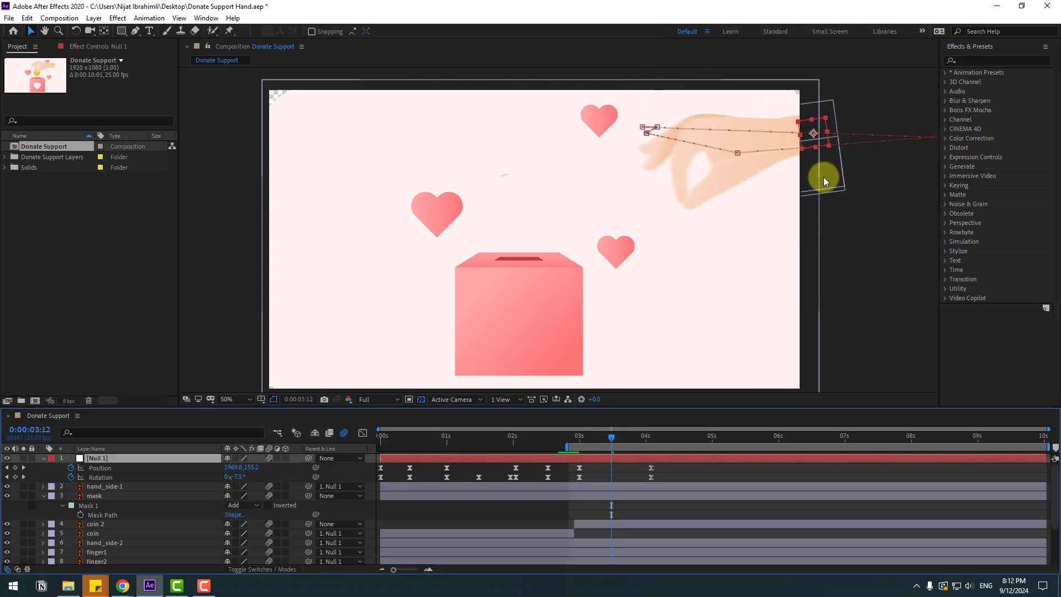
# Step: Add a lower Null 1 position keyframe at 0:00:03:12 to curve the exit path, and save the project
pyautogui.moveTo(823, 141); pyautogui.dragTo(813, 179)
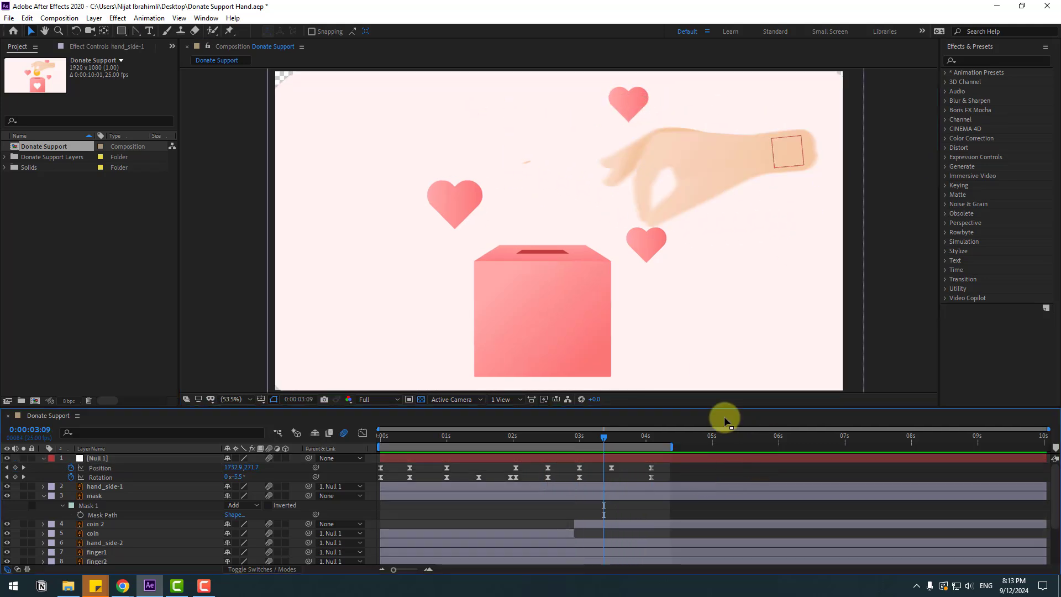
pyautogui.hotkey('ctrl', 's')
# Step: Pre-compose the three heart layers red1, red2 and red3 as "love" and open the new composition
pyautogui.click(461, 198)
pyautogui.keyDown('shift'); pyautogui.click(658, 247); pyautogui.keyUp('shift')
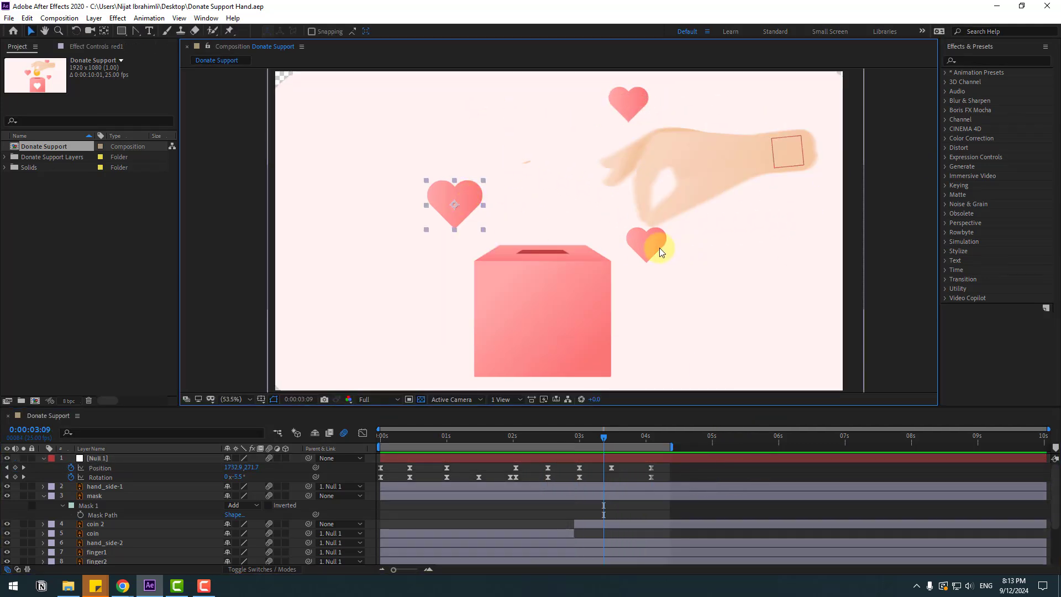
pyautogui.keyDown('shift'); pyautogui.click(640, 120); pyautogui.keyUp('shift')
pyautogui.scroll(-2, 111, 514)
pyautogui.rightClick(96, 519)
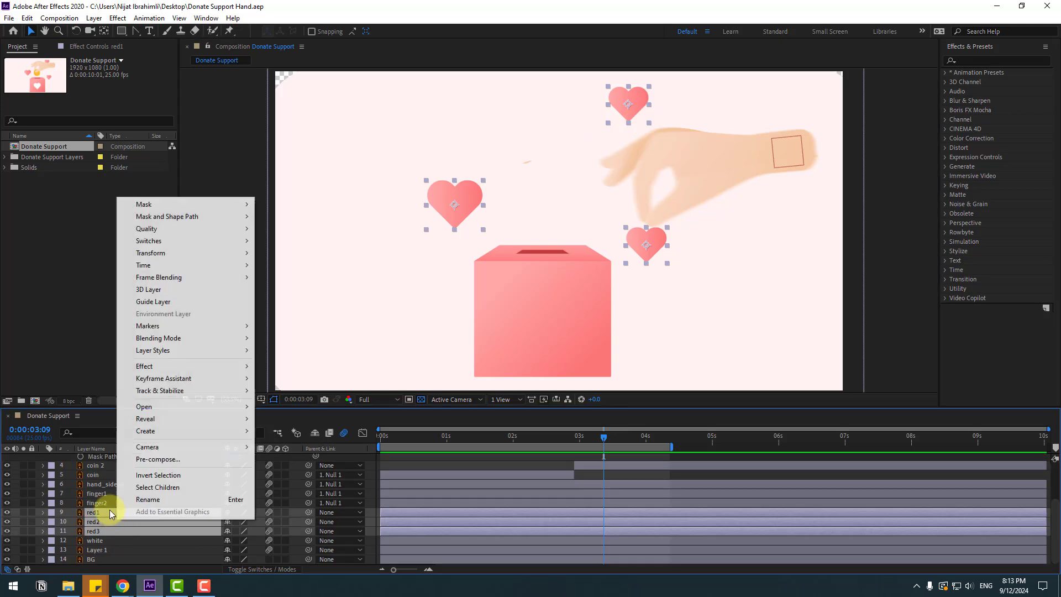
pyautogui.click(172, 458)
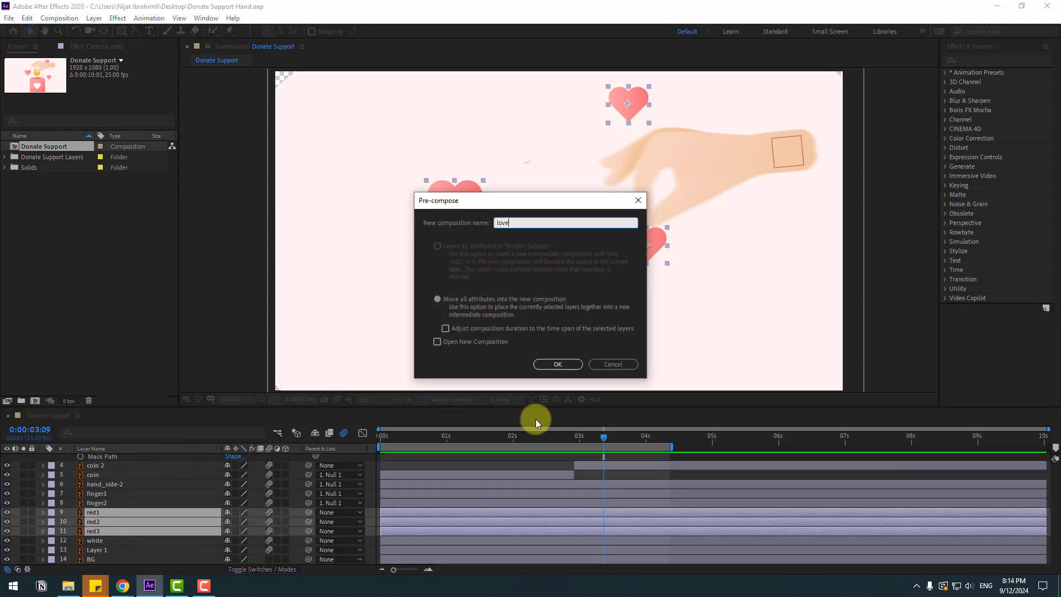
pyautogui.write('love')
pyautogui.click(541, 365)
pyautogui.doubleClick(95, 532)
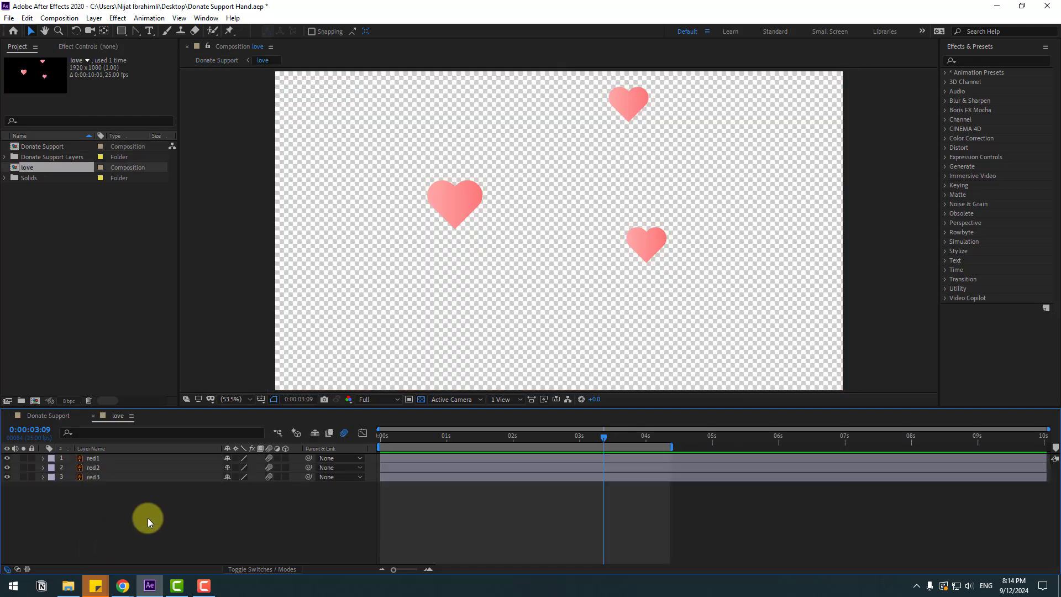
# Step: Keyframe all three hearts' positions at 0:00:00:00 and lower them together below the frame, with red2 at 1192.9, 1176.3
pyautogui.moveTo(89, 513); pyautogui.dragTo(120, 442)
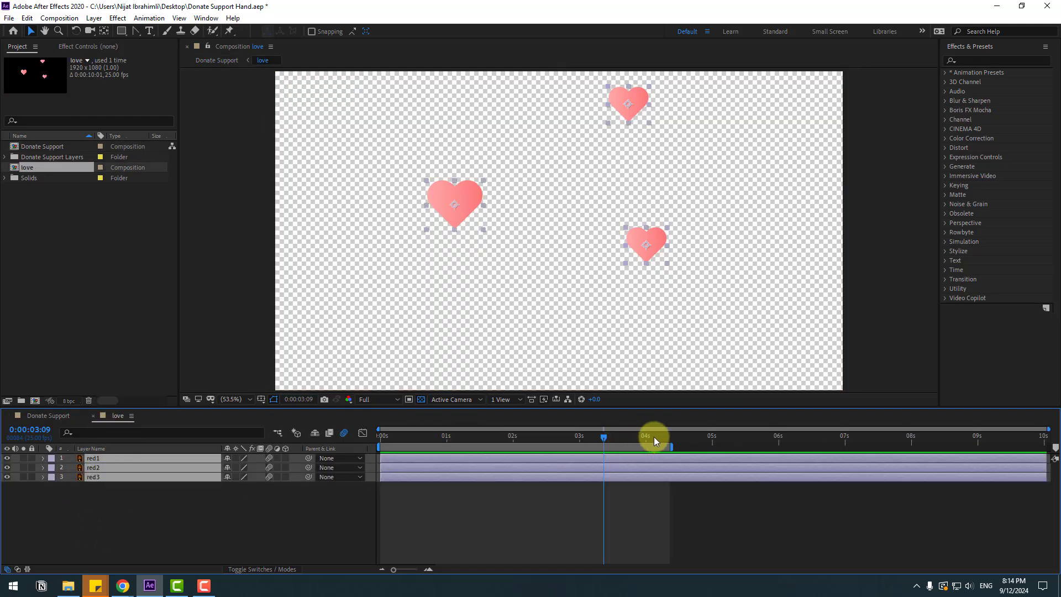
pyautogui.moveTo(615, 440); pyautogui.dragTo(315, 445)
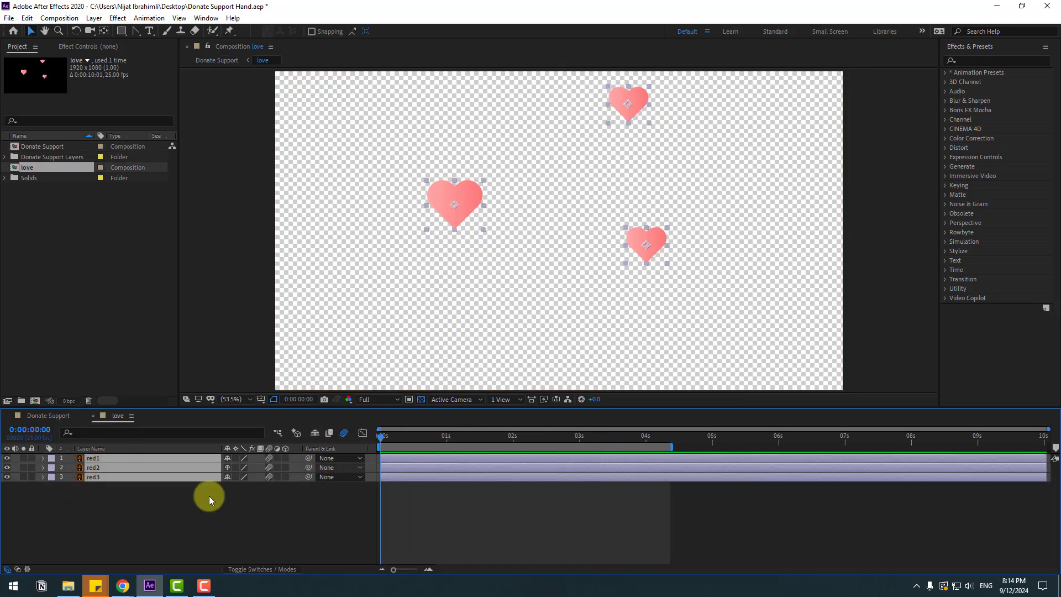
pyautogui.press('p')
pyautogui.click(71, 468)
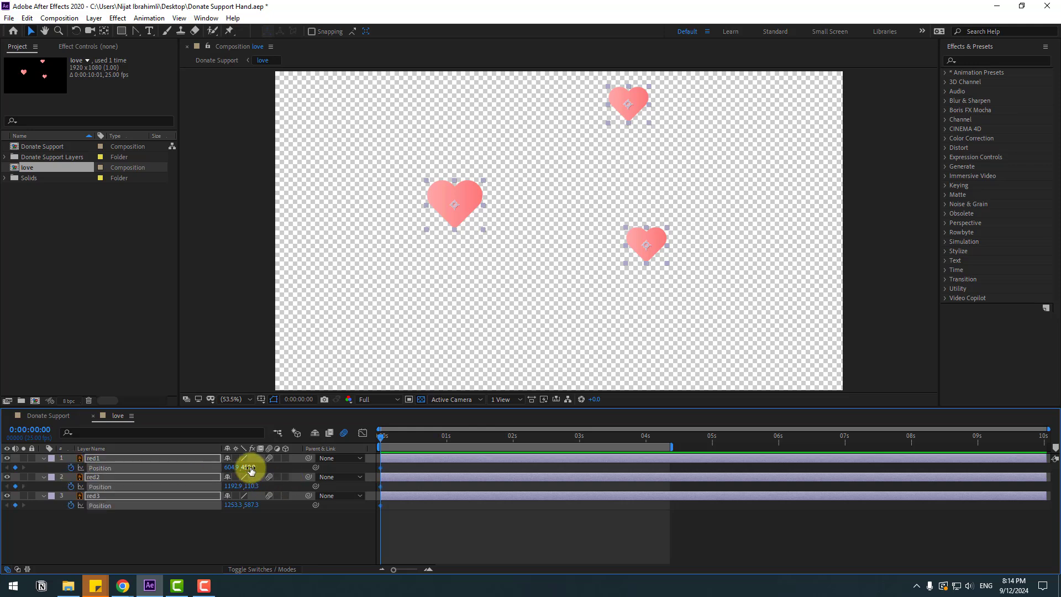
pyautogui.moveTo(250, 470); pyautogui.dragTo(151, 409)
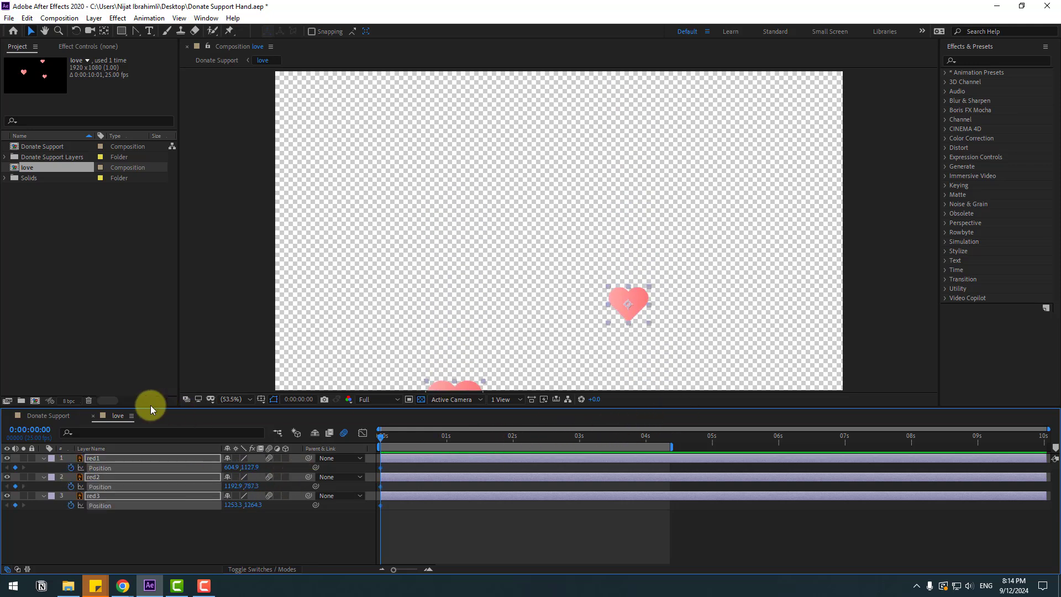
pyautogui.click(52, 415)
pyautogui.click(113, 416)
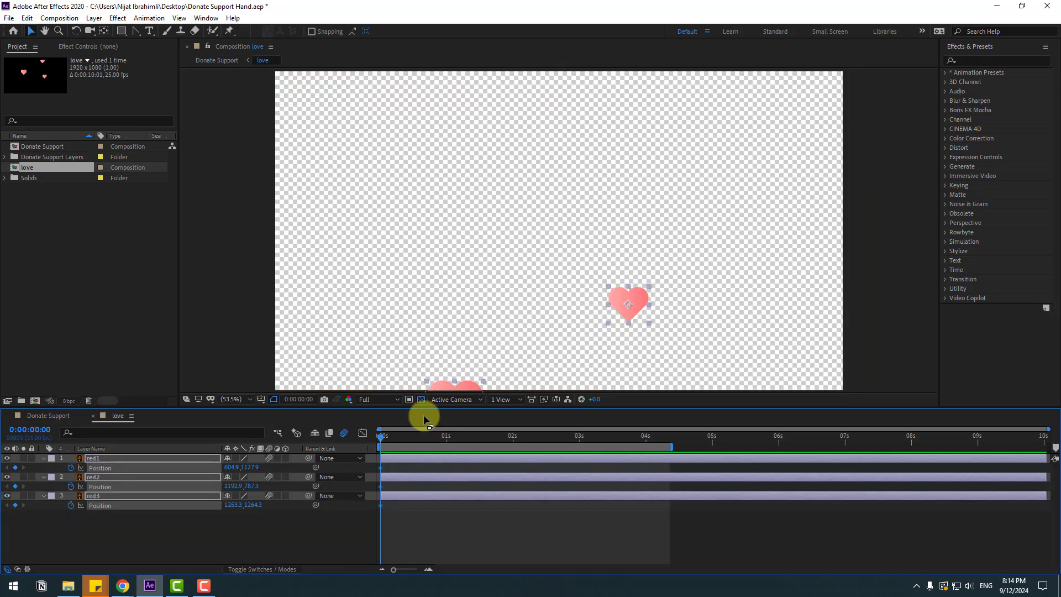
pyautogui.moveTo(245, 473); pyautogui.dragTo(626, 467)
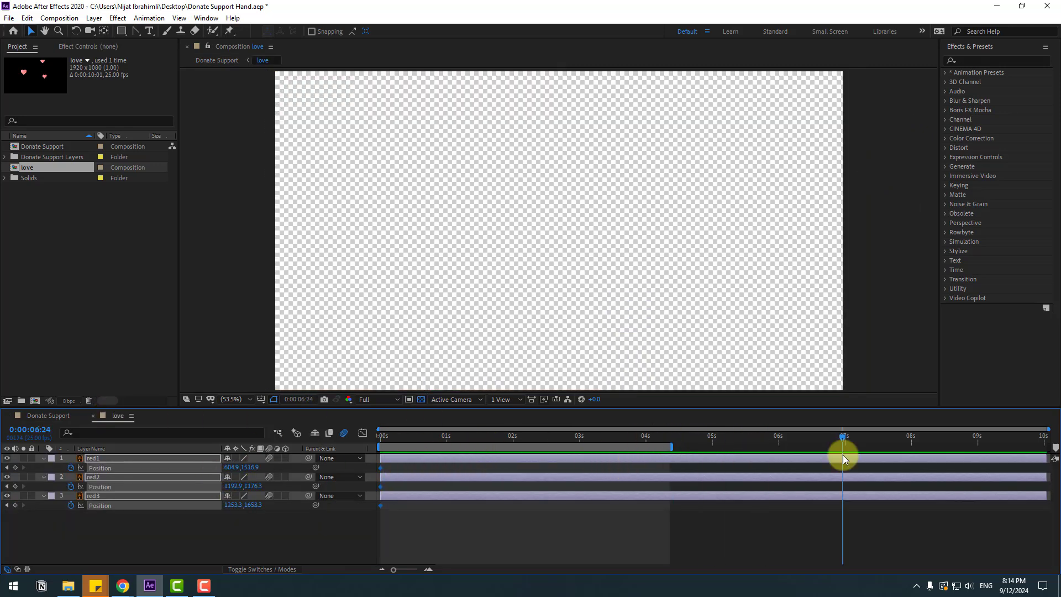
# Step: End the work area at 0:00:07:00 and raise all three hearts above the frame there, with red2 at 1192.9, -533.7
pyautogui.press('n')
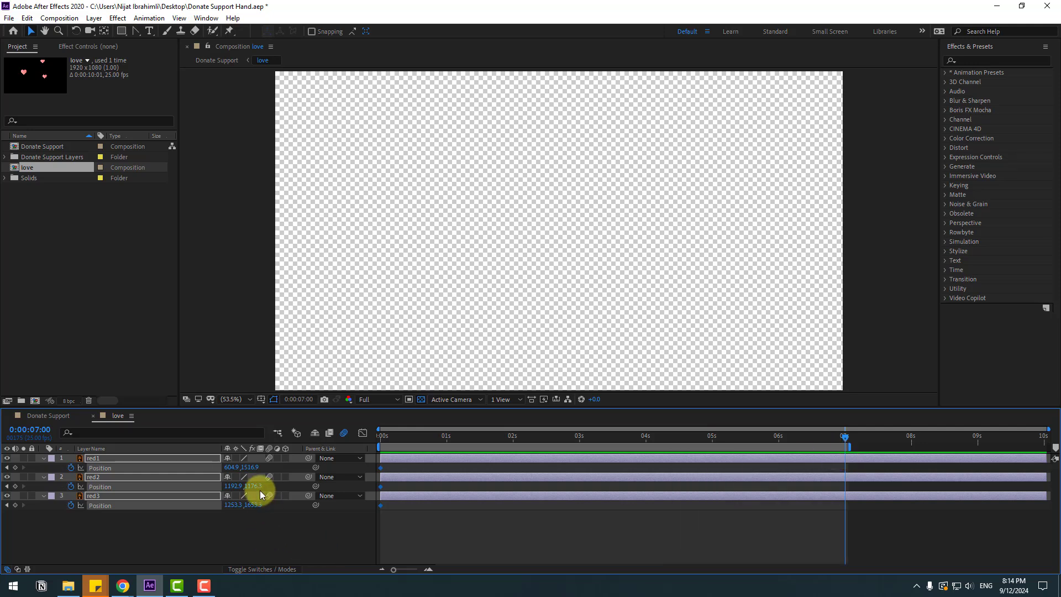
pyautogui.moveTo(250, 470); pyautogui.dragTo(161, 457)
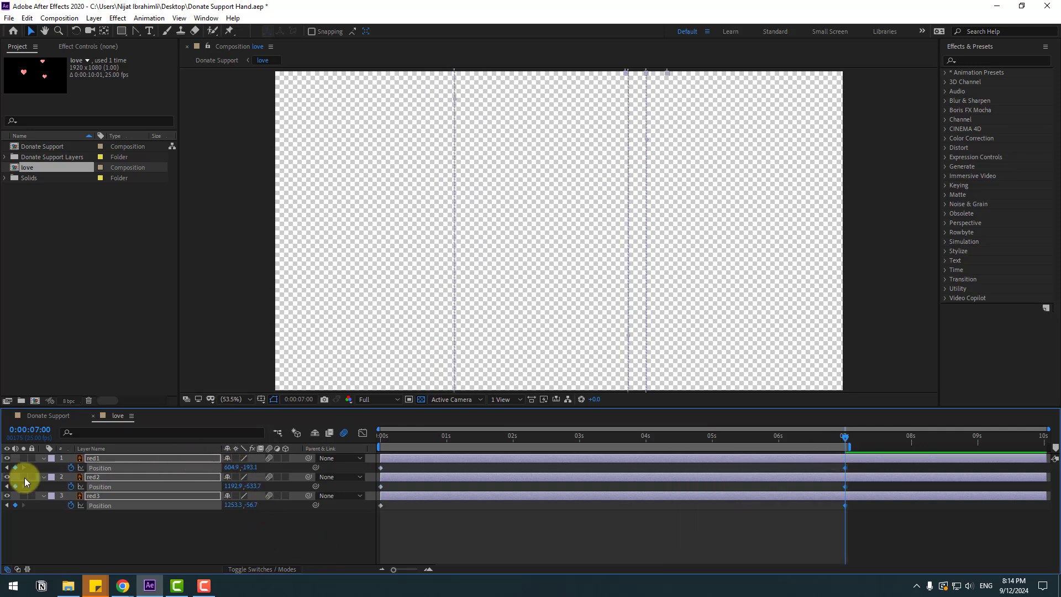
# Step: Preview the hearts in the Donate Support composition and delay the love layer to start at about 2.7 seconds
pyautogui.click(32, 423)
pyautogui.press('space')
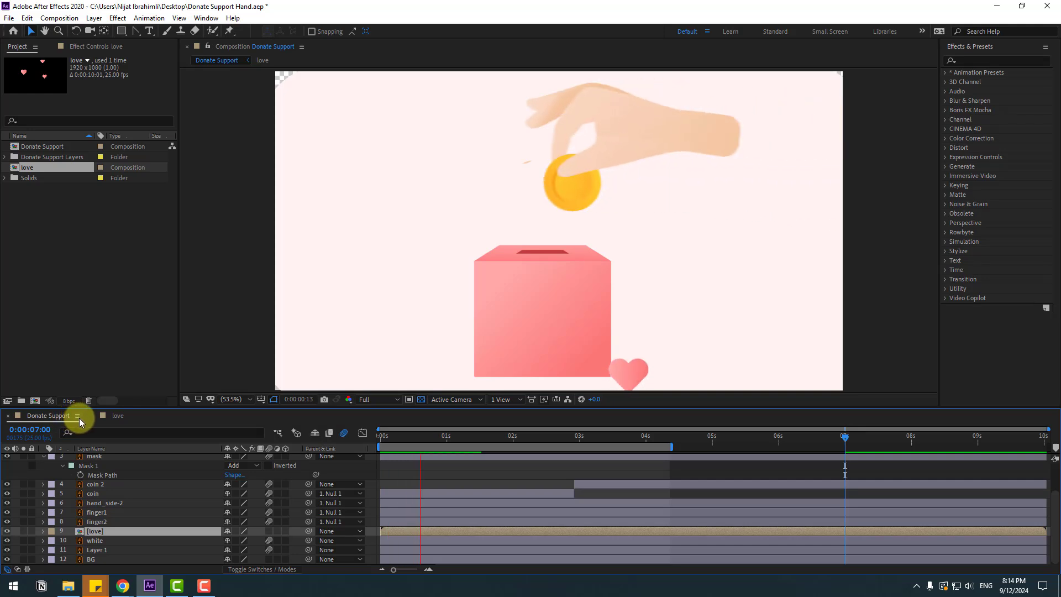
pyautogui.click(490, 432)
pyautogui.moveTo(398, 529); pyautogui.dragTo(502, 529)
pyautogui.moveTo(504, 437); pyautogui.dragTo(609, 441)
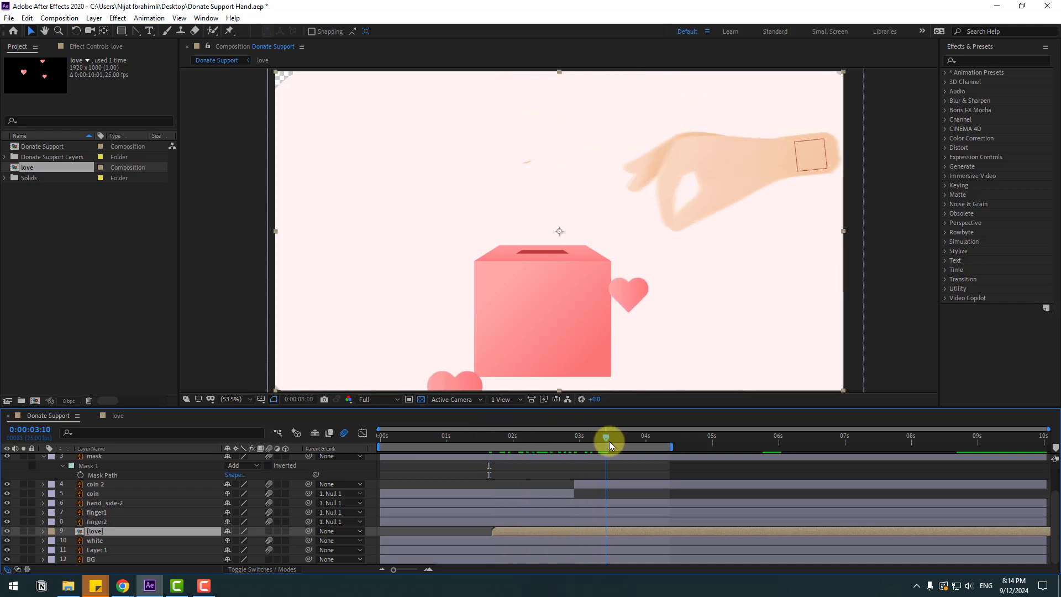
pyautogui.moveTo(516, 529); pyautogui.dragTo(578, 531)
pyautogui.moveTo(559, 443); pyautogui.dragTo(624, 438)
# Step: In the love composition, shift the hearts' first position keyframes to about 0:00:01:00 and their last ones to about 0:00:04:11
pyautogui.click(119, 416)
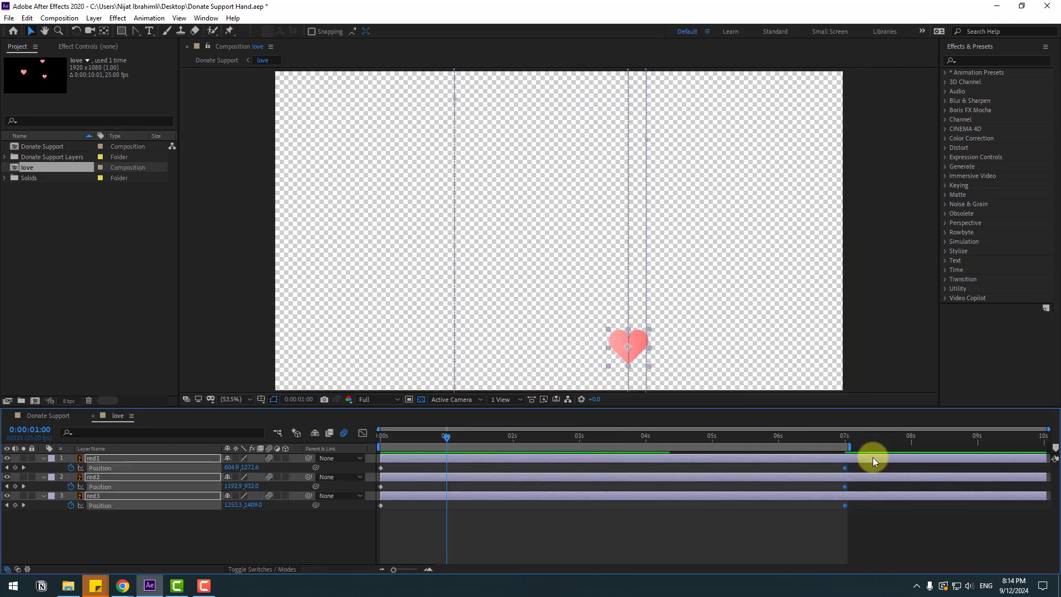
pyautogui.moveTo(855, 469); pyautogui.dragTo(355, 545)
pyautogui.moveTo(379, 506); pyautogui.dragTo(443, 502)
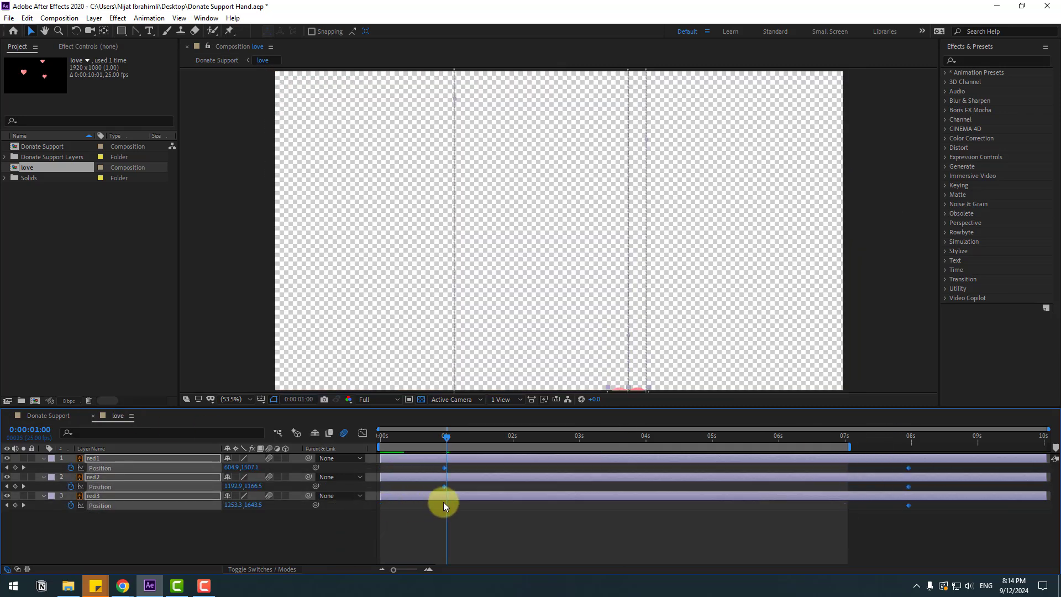
pyautogui.moveTo(915, 467); pyautogui.dragTo(904, 511)
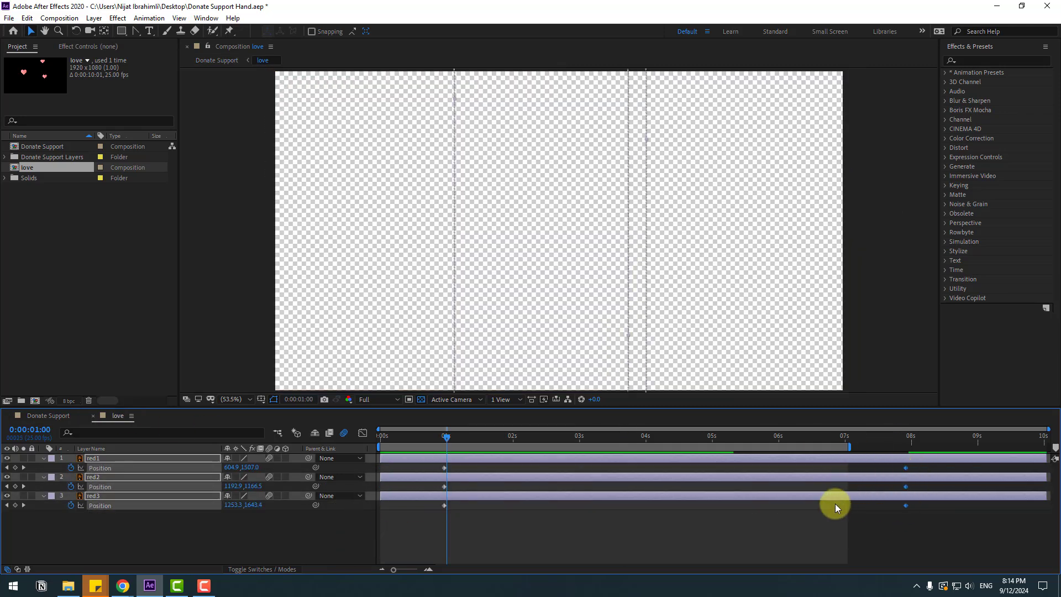
# Step: In Donate Support, set the work area to about 2–7 seconds, start the love layer at about 2 seconds, and preview
pyautogui.click(49, 415)
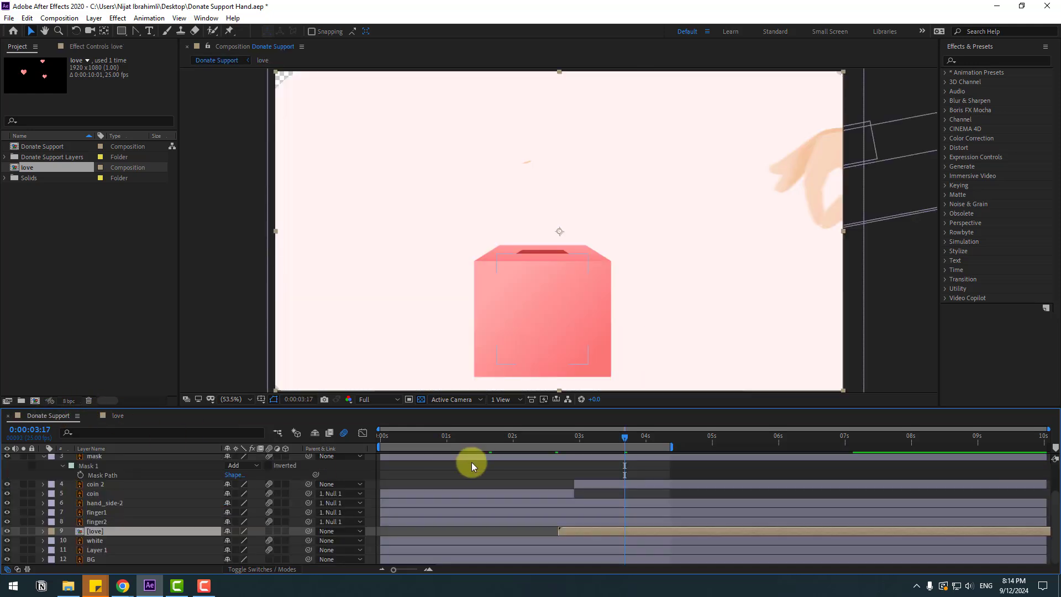
pyautogui.moveTo(379, 446); pyautogui.dragTo(540, 445)
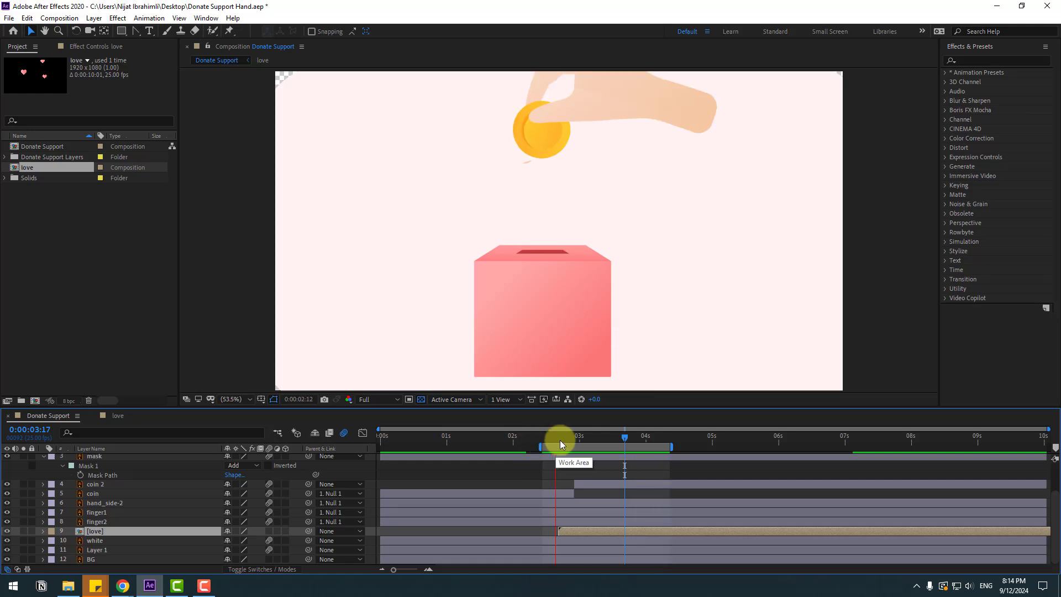
pyautogui.moveTo(682, 446); pyautogui.dragTo(848, 445)
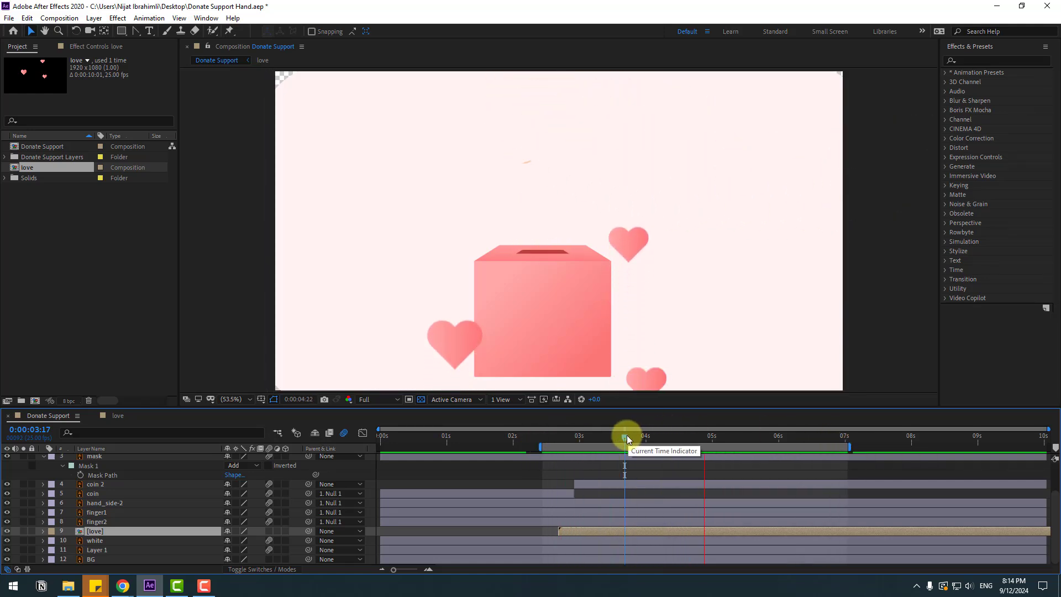
pyautogui.press('space')
pyautogui.moveTo(577, 530); pyautogui.dragTo(534, 532)
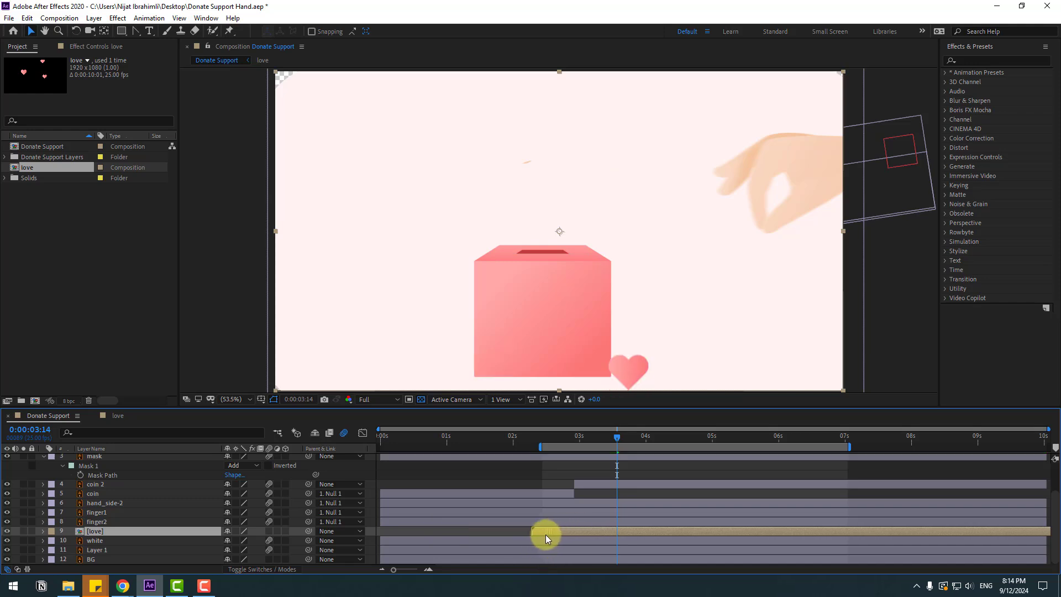
pyautogui.moveTo(540, 449); pyautogui.dragTo(507, 449)
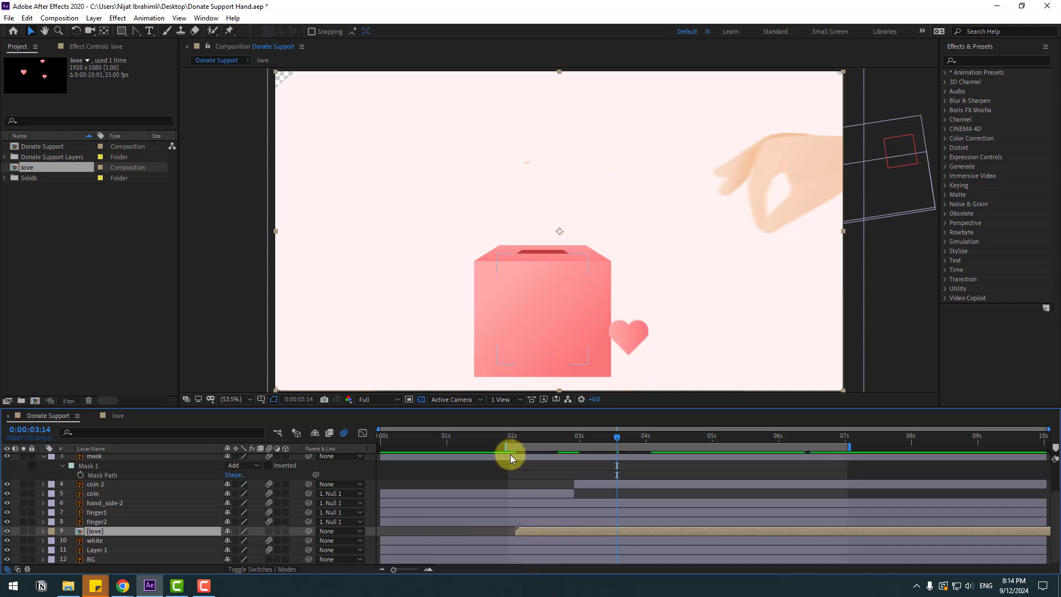
pyautogui.press('space')
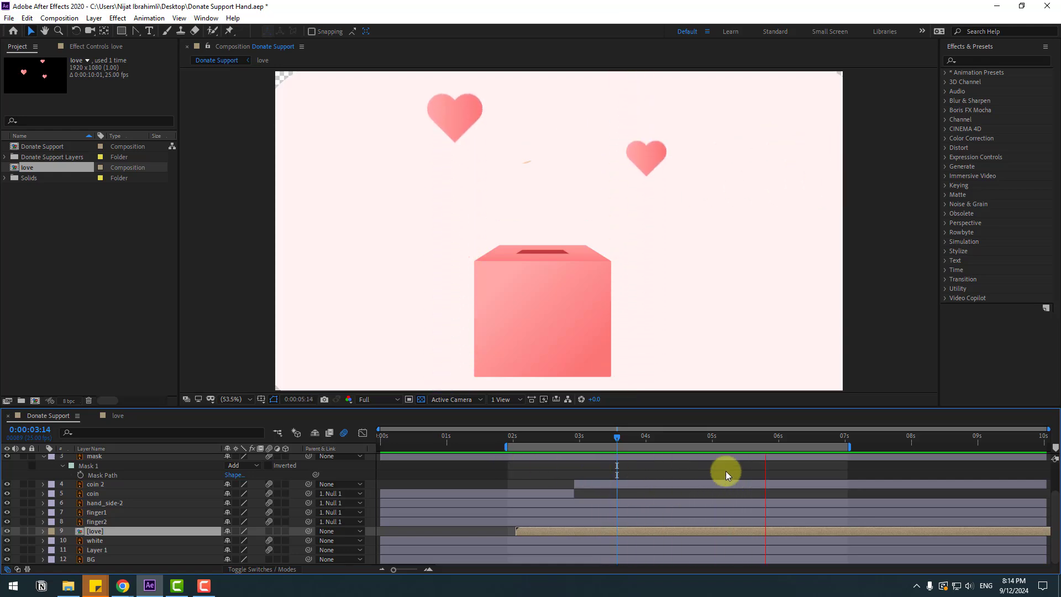
pyautogui.click(690, 436)
# Step: Find the Wiggle - position preset and apply it to the red1 heart in the love composition
pyautogui.click(113, 416)
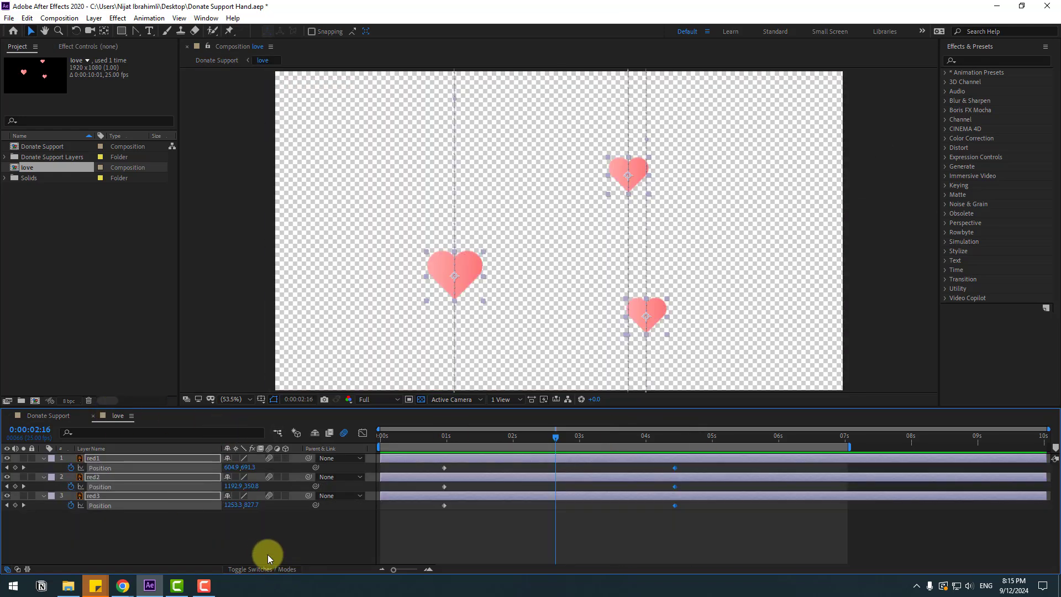
pyautogui.click(258, 539)
pyautogui.hotkey('shift', 'pageup')
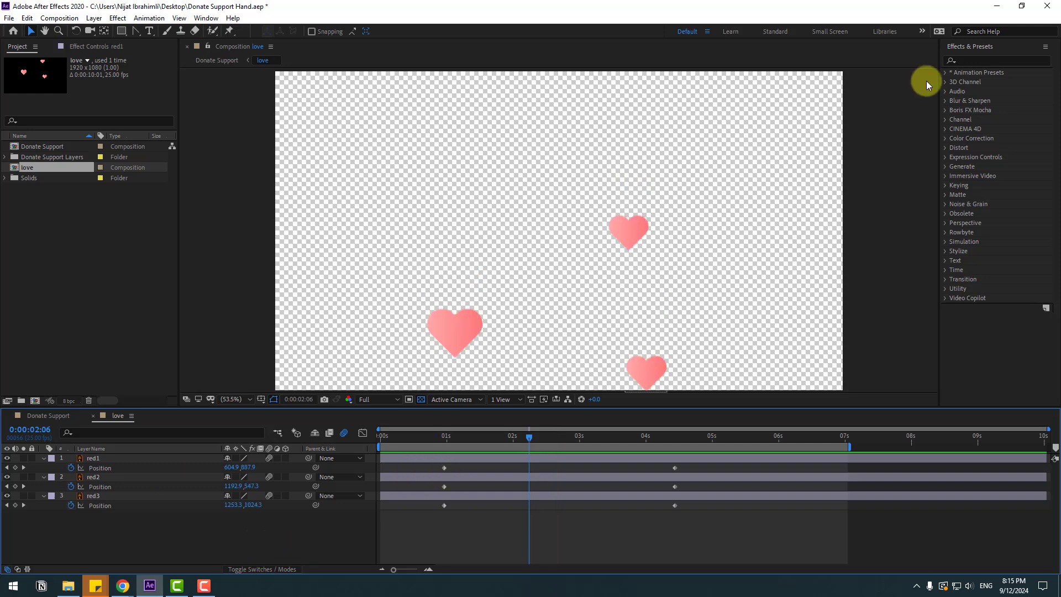
pyautogui.click(985, 62)
pyautogui.write('wiggle')
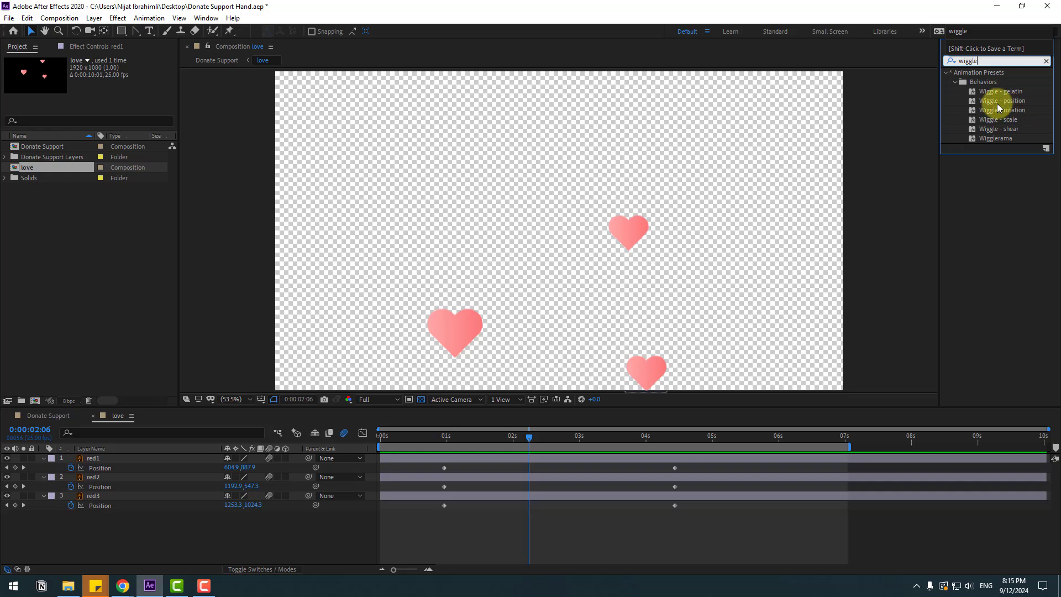
pyautogui.moveTo(998, 103); pyautogui.dragTo(87, 464)
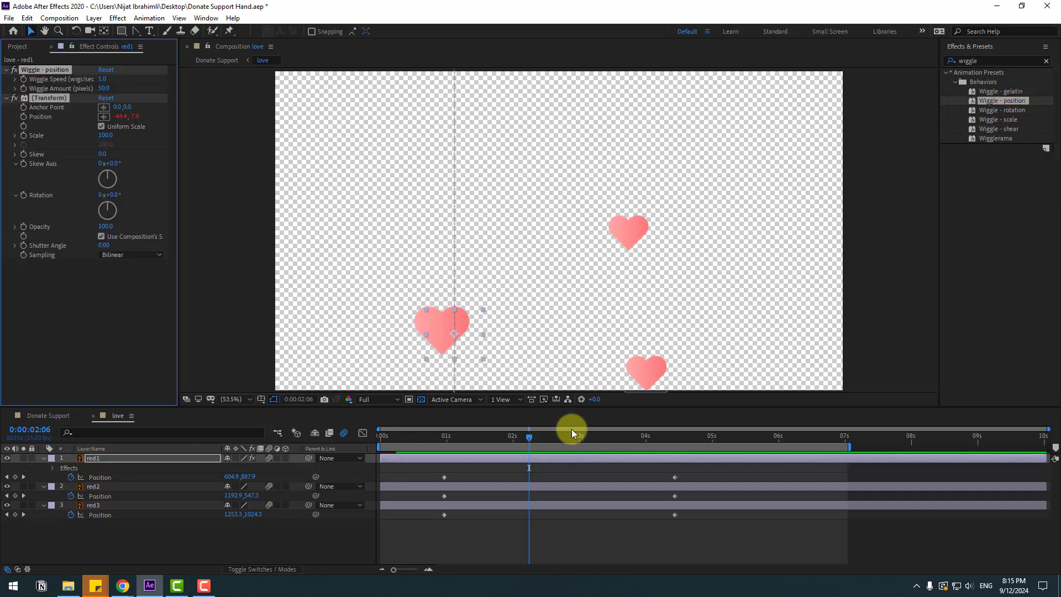
# Step: Set red1's wiggle amount to 215 pixels and preview the swaying heart
pyautogui.moveTo(530, 436); pyautogui.dragTo(564, 437)
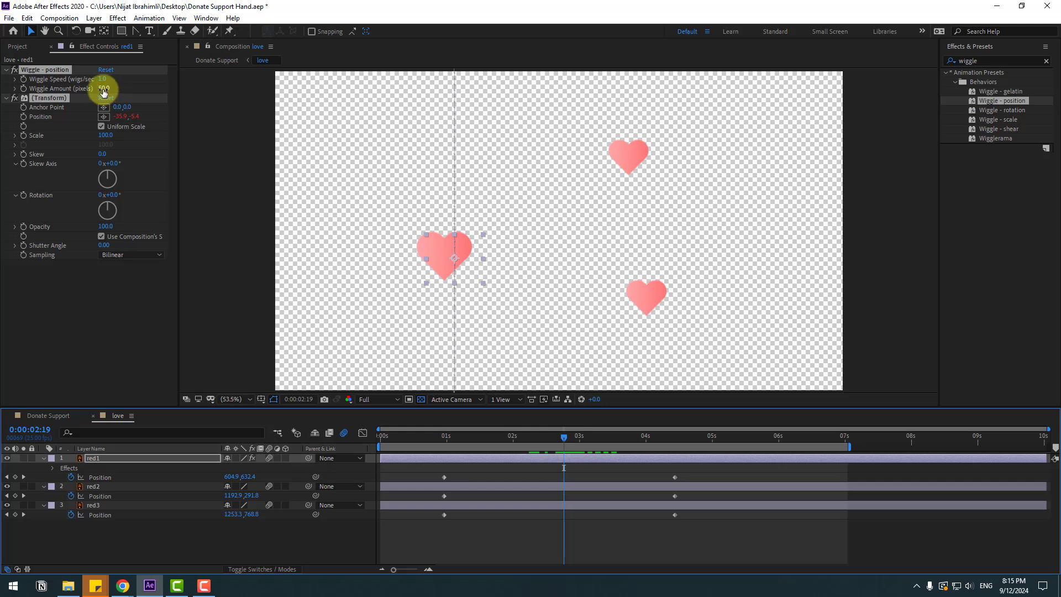
pyautogui.moveTo(104, 91); pyautogui.dragTo(186, 79)
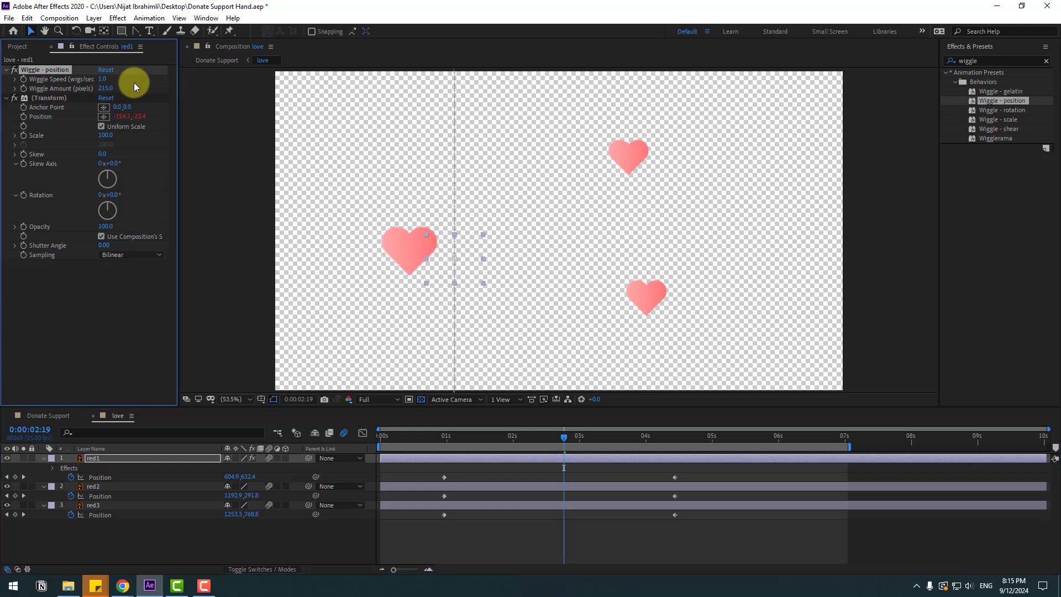
pyautogui.press('space')
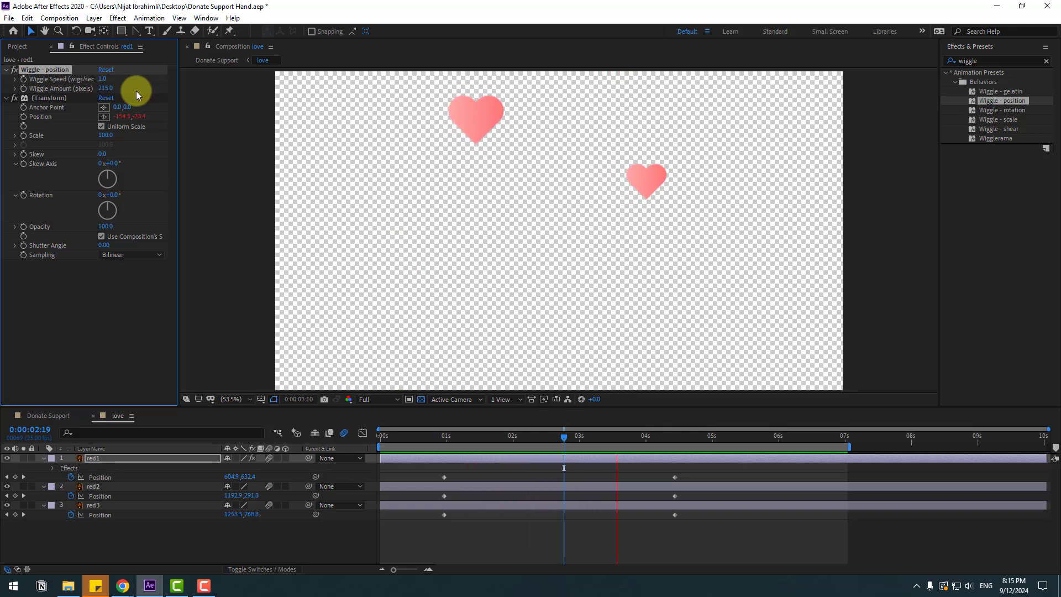
pyautogui.press('space')
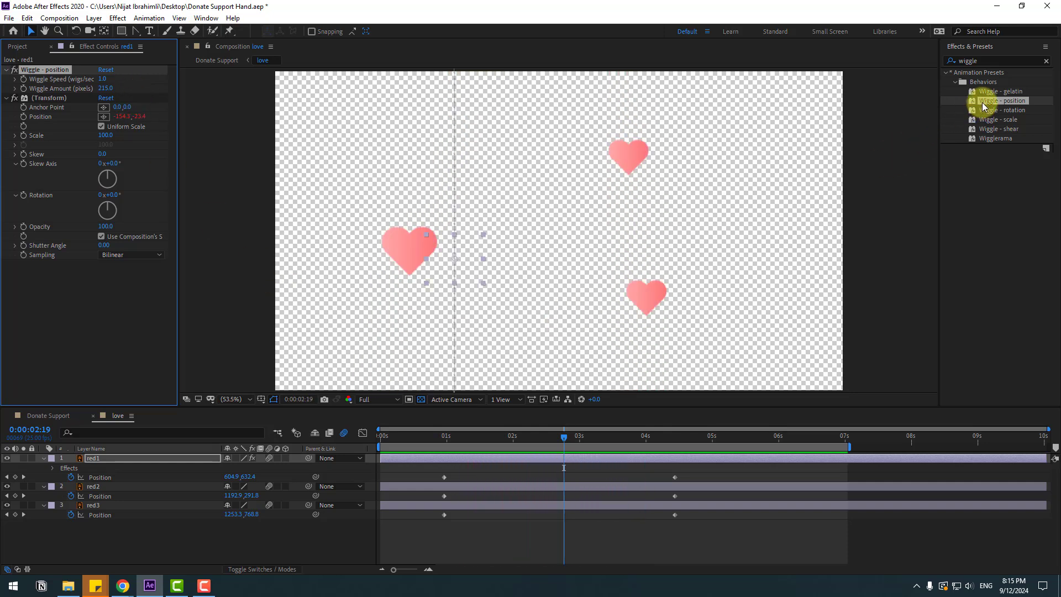
# Step: Apply the Wiggle - position preset to red2 and red3, raise red3's wiggle amount to 445 pixels, and preview
pyautogui.moveTo(983, 107); pyautogui.dragTo(93, 491)
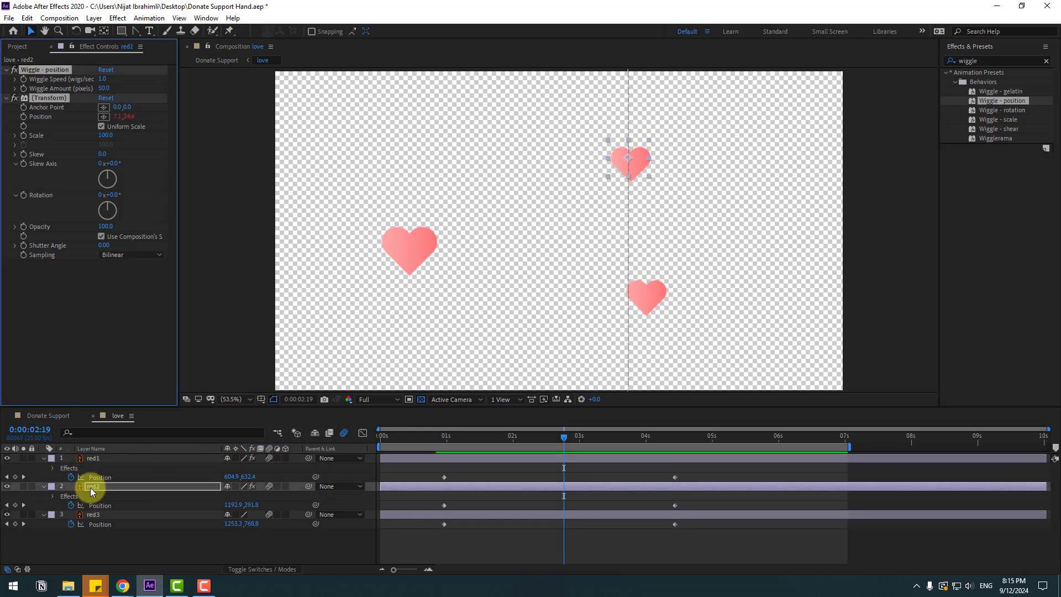
pyautogui.click(93, 514)
pyautogui.moveTo(107, 88); pyautogui.dragTo(332, 124)
pyautogui.doubleClick(1000, 100)
pyautogui.press('space')
pyautogui.press('space')
pyautogui.moveTo(564, 438); pyautogui.dragTo(552, 442)
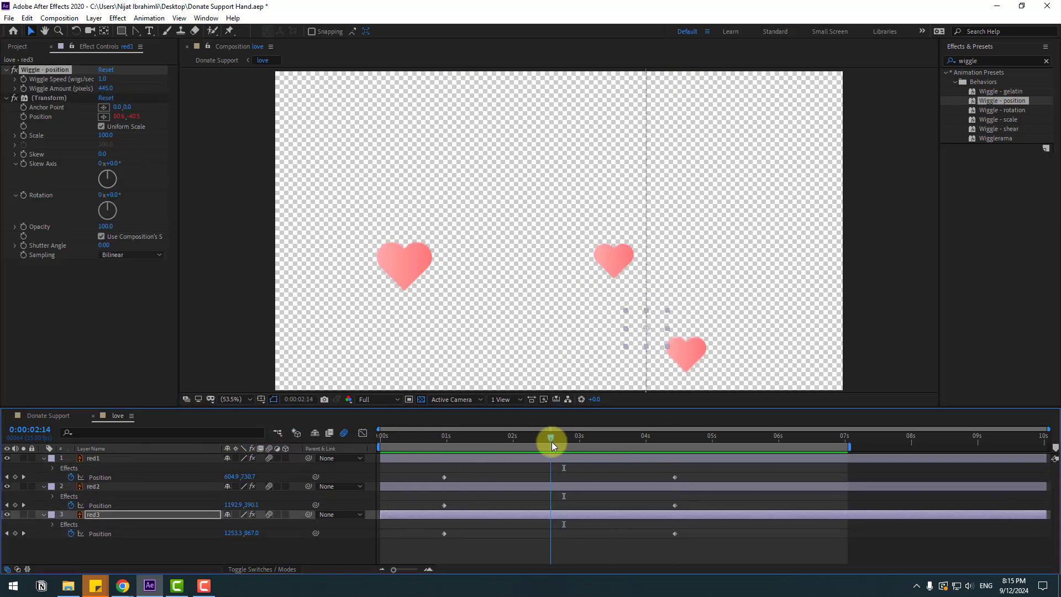
pyautogui.moveTo(551, 442); pyautogui.dragTo(556, 442)
# Step: Set the wiggle amount of both red3 and red2 to 100 pixels and preview the motion
pyautogui.click(105, 88)
pyautogui.write('100')
pyautogui.moveTo(556, 438); pyautogui.dragTo(568, 437)
pyautogui.click(93, 487)
pyautogui.click(106, 88)
pyautogui.write('100')
pyautogui.press('space')
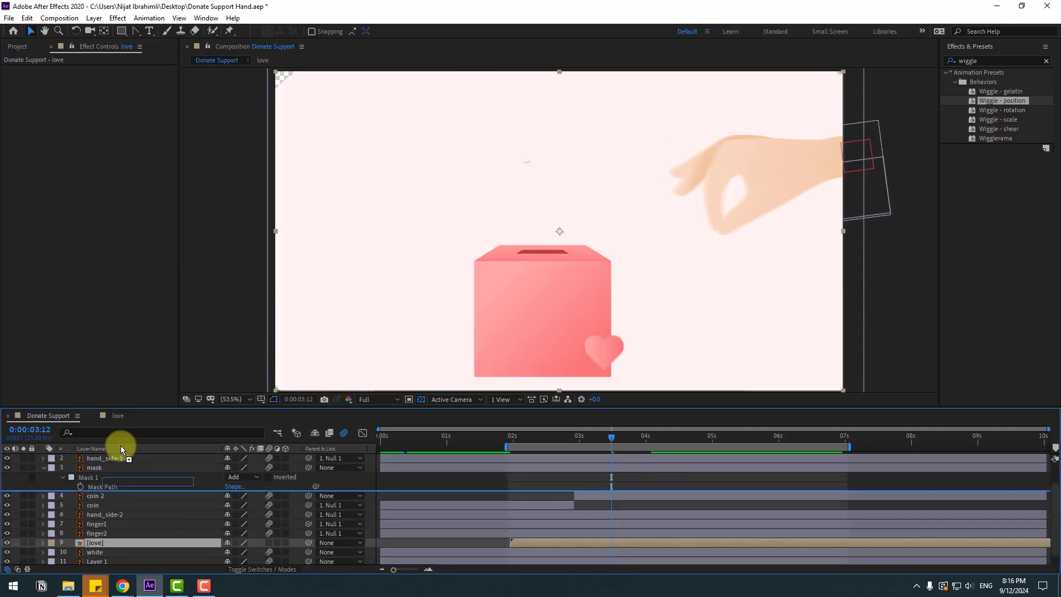
# Step: Move the love layer to the top of the Donate Support stack and split it at 0:00:03:01, deleting the earlier part
pyautogui.moveTo(116, 454); pyautogui.dragTo(113, 456)
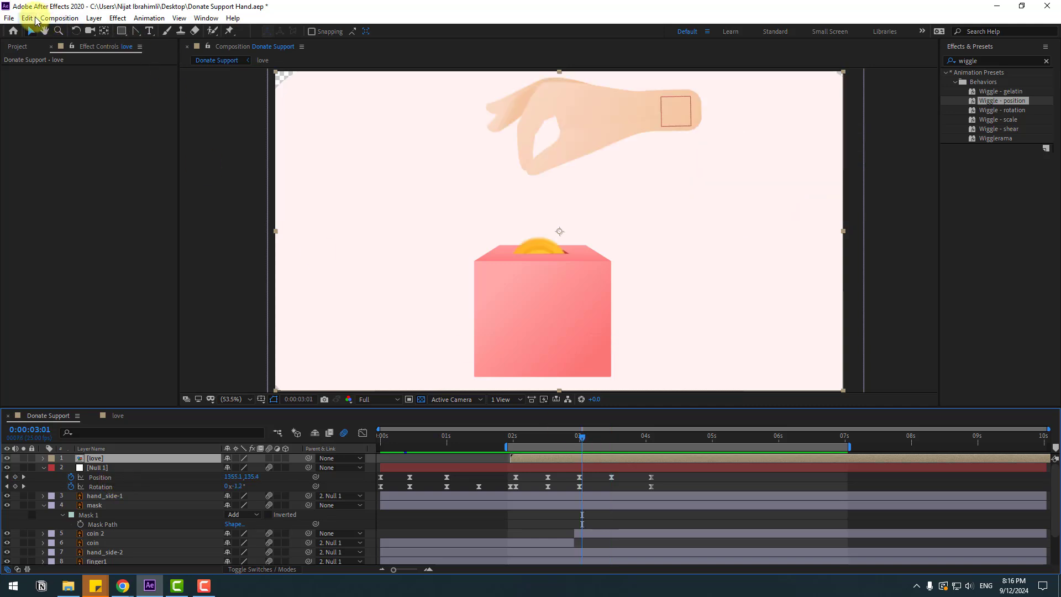
pyautogui.click(28, 18)
pyautogui.click(51, 178)
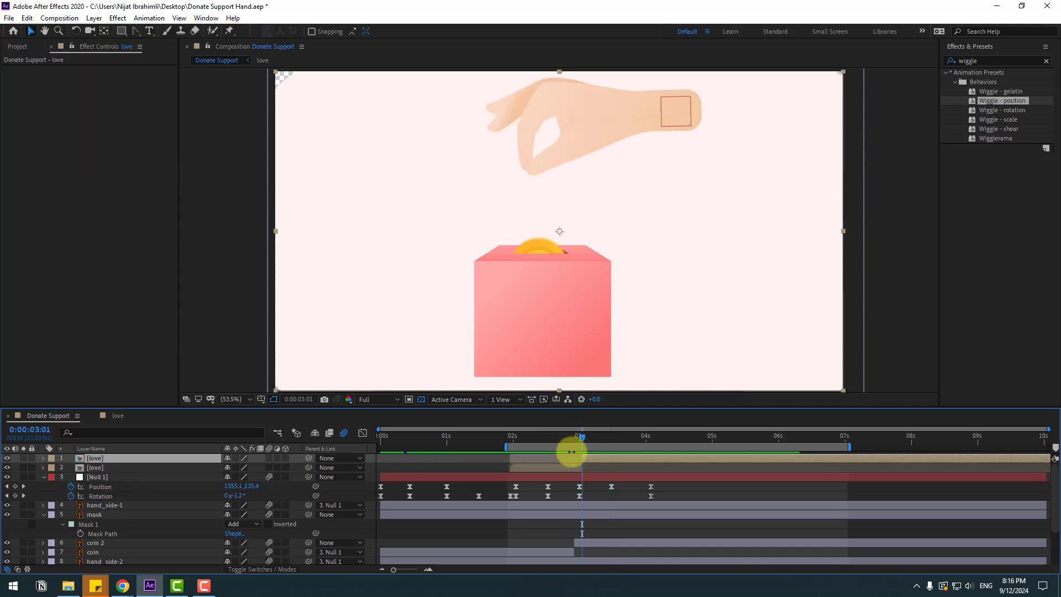
pyautogui.click(568, 467)
pyautogui.press('Delete')
pyautogui.moveTo(582, 436); pyautogui.dragTo(648, 437)
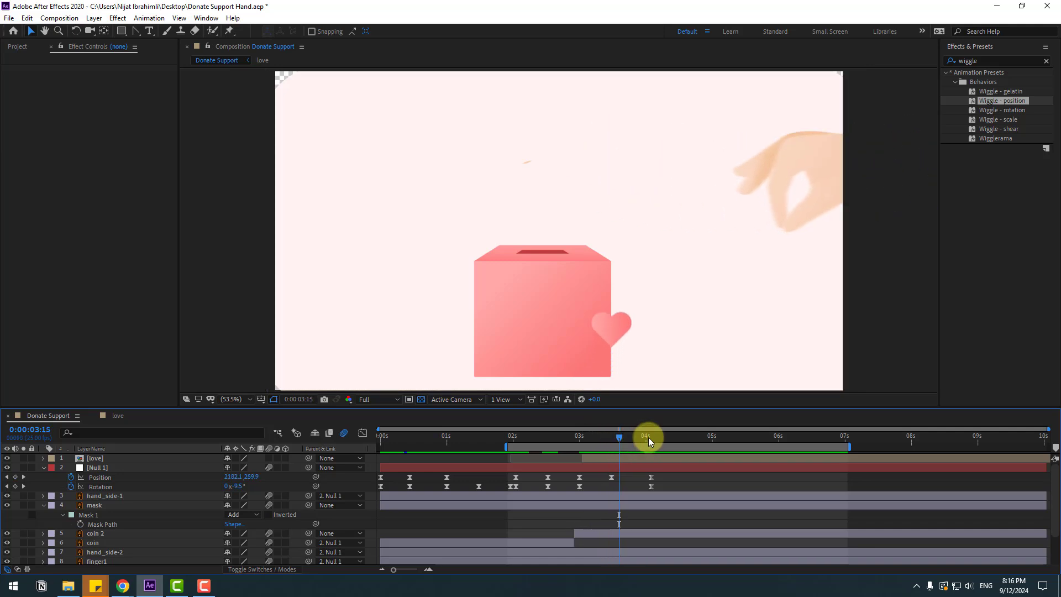
pyautogui.press('space')
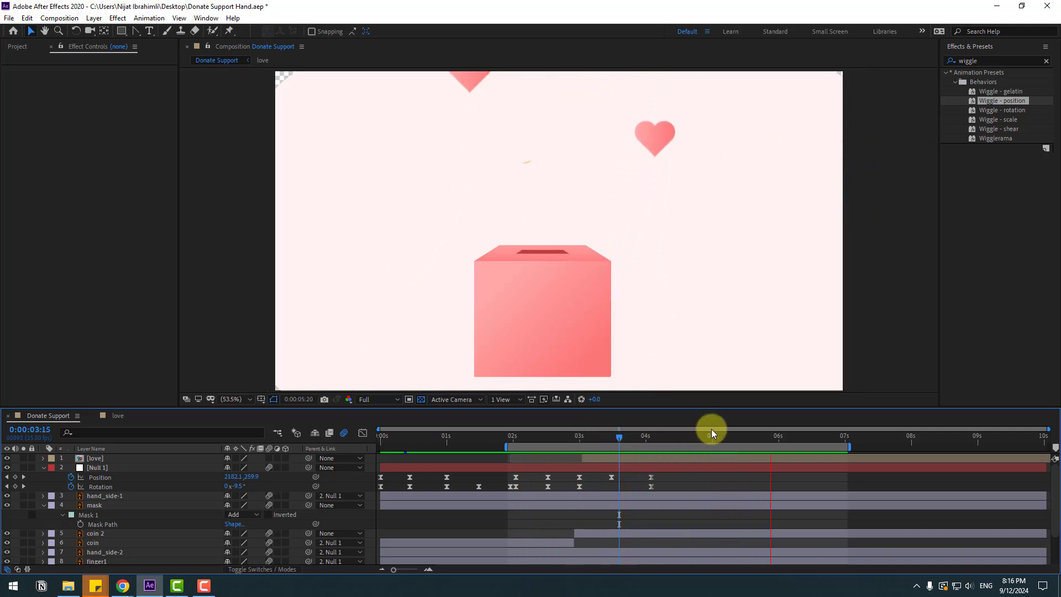
# Step: Duplicate the love layer, start the copy at about 0:00:03:23, and shift its hearts left in the frame
pyautogui.moveTo(619, 439); pyautogui.dragTo(680, 440)
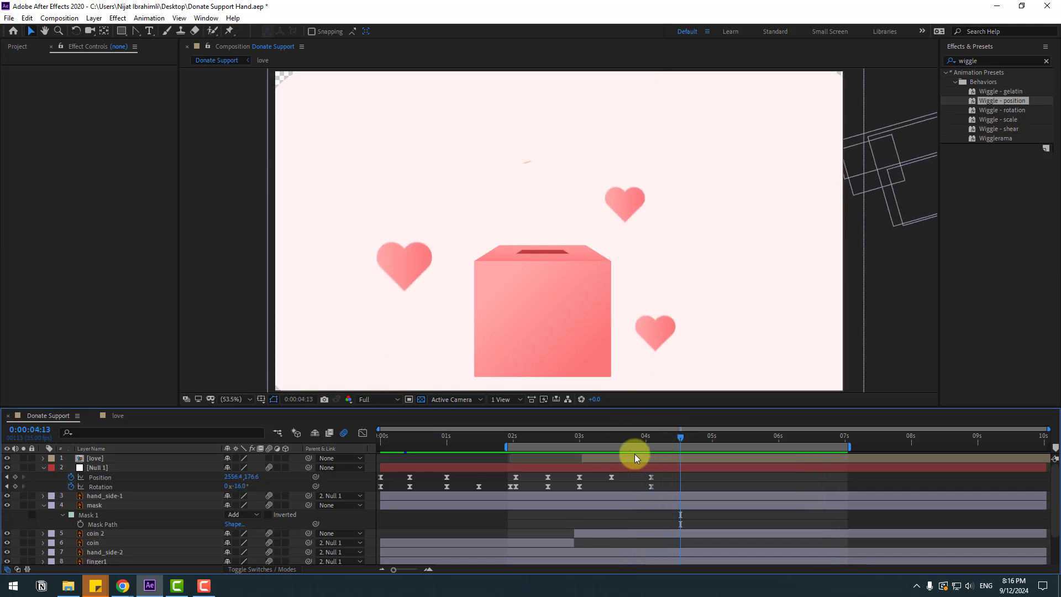
pyautogui.click(635, 457)
pyautogui.hotkey('ctrl', 'd')
pyautogui.moveTo(598, 457); pyautogui.dragTo(765, 437)
pyautogui.click(605, 332)
# Step: Duplicate the delayed love layer, start the new copy about 0.6 seconds later, and shift its hearts right in the frame
pyautogui.click(661, 459)
pyautogui.hotkey('ctrl', 'd')
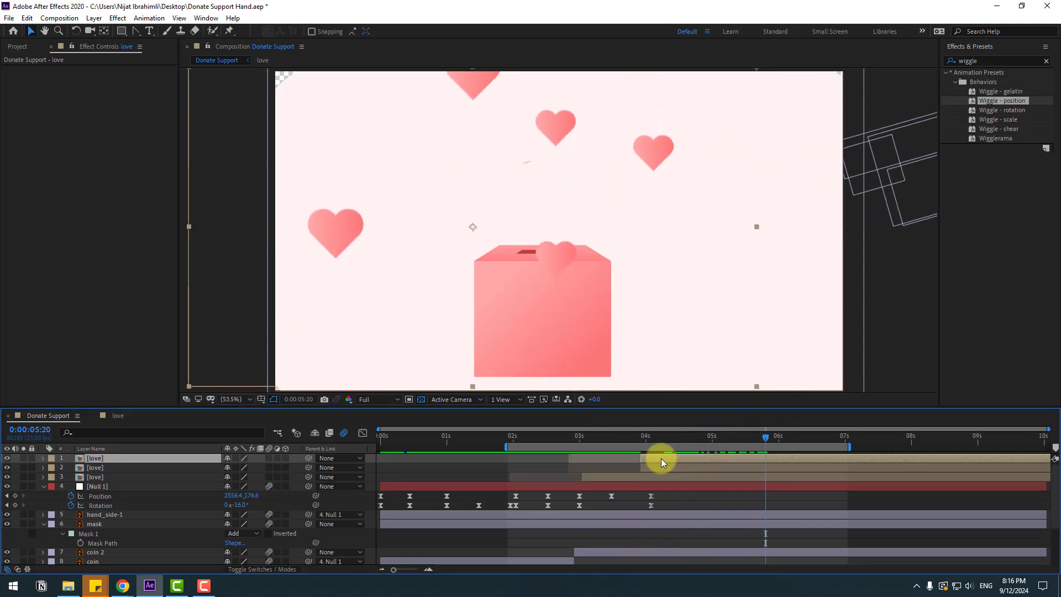
pyautogui.moveTo(661, 459); pyautogui.dragTo(703, 457)
pyautogui.moveTo(546, 254); pyautogui.dragTo(899, 254)
pyautogui.moveTo(678, 441); pyautogui.dragTo(813, 432)
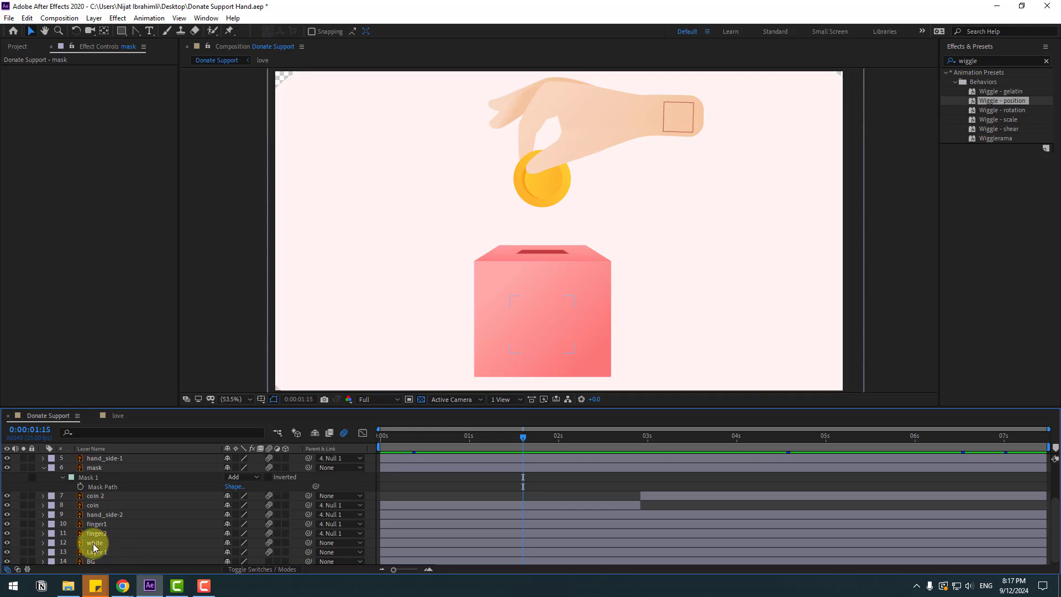
# Step: Move the white heart layer directly above the mask layer so it shows on the donation box
pyautogui.click(92, 542)
pyautogui.moveTo(96, 548); pyautogui.dragTo(116, 515)
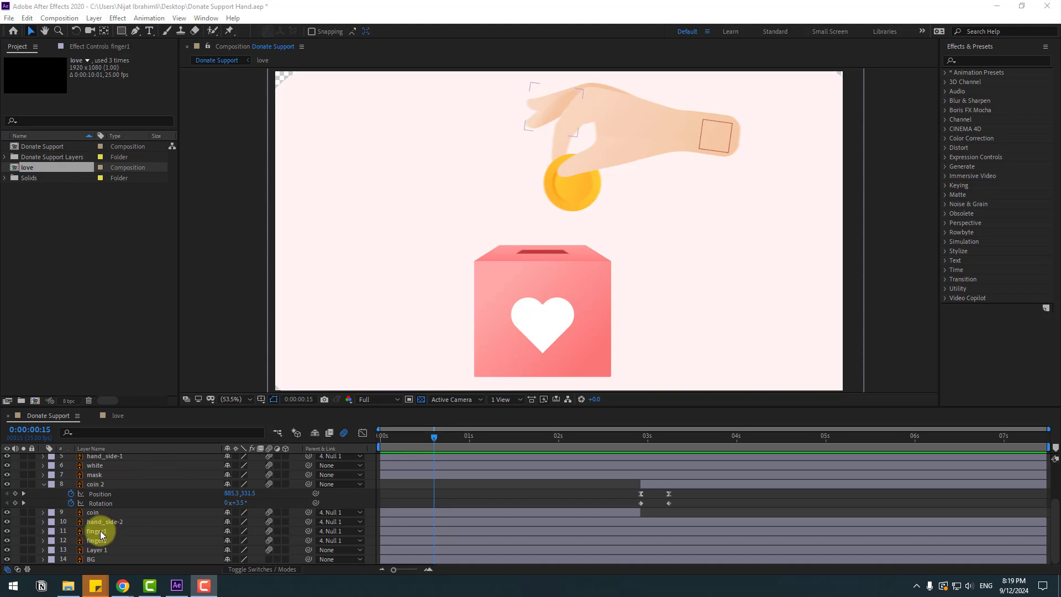
# Step: Solo the finger1 and finger2 layers and select finger1 in the composition
pyautogui.click(100, 532)
pyautogui.keyDown('shift'); pyautogui.click(92, 544); pyautogui.keyUp('shift')
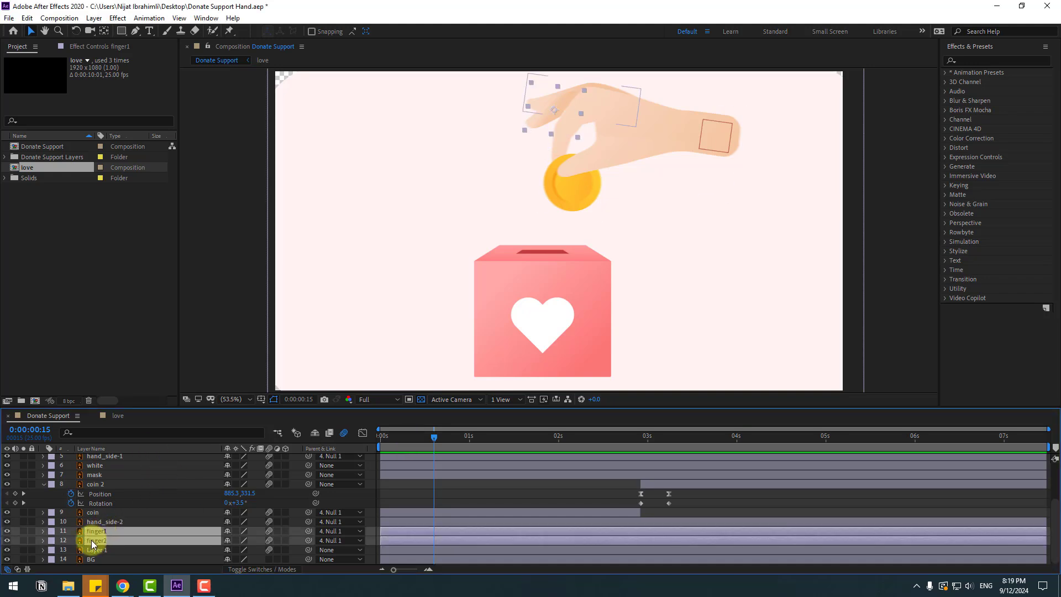
pyautogui.click(23, 532)
pyautogui.moveTo(638, 172); pyautogui.dragTo(634, 269)
pyautogui.scroll(1, 635, 270)
pyautogui.click(616, 276)
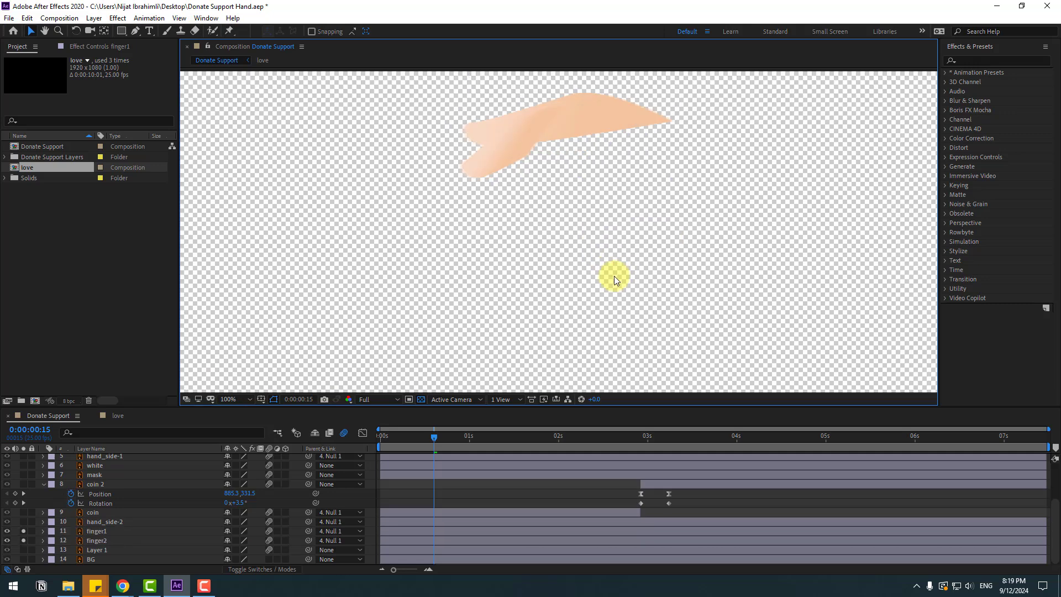
pyautogui.click(505, 163)
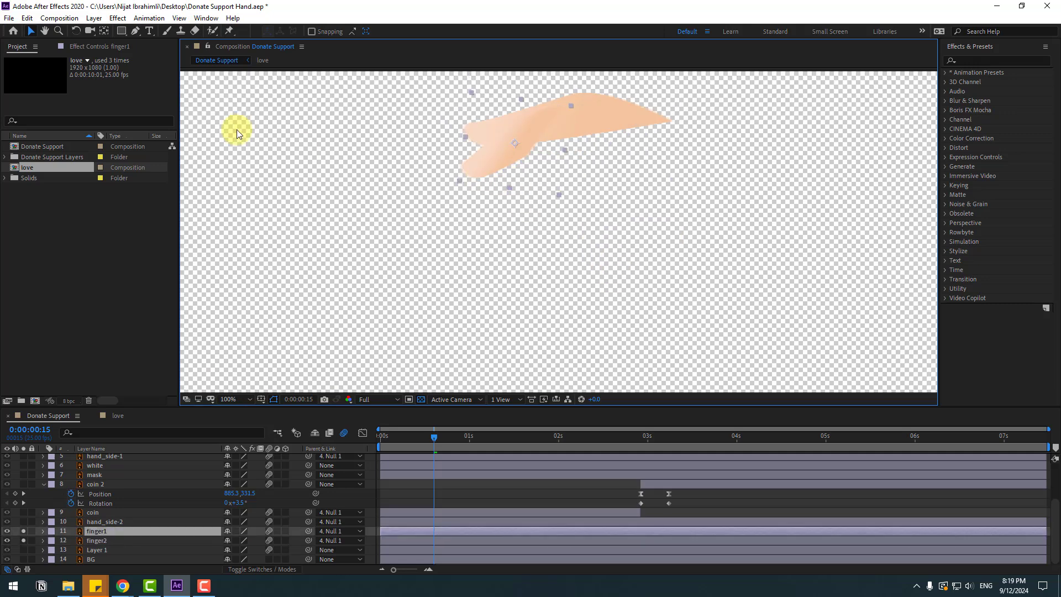
# Step: Move the anchor points of finger1 and finger2 to where each finger joins the hand, and turn off solo for both layers
pyautogui.click(104, 31)
pyautogui.moveTo(515, 145); pyautogui.dragTo(523, 137)
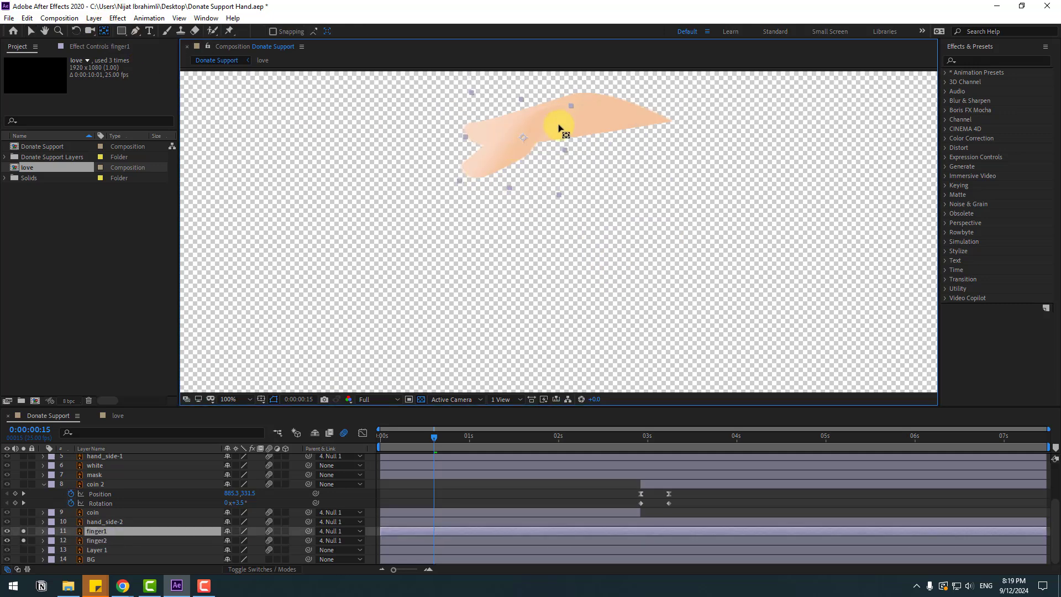
pyautogui.click(622, 128)
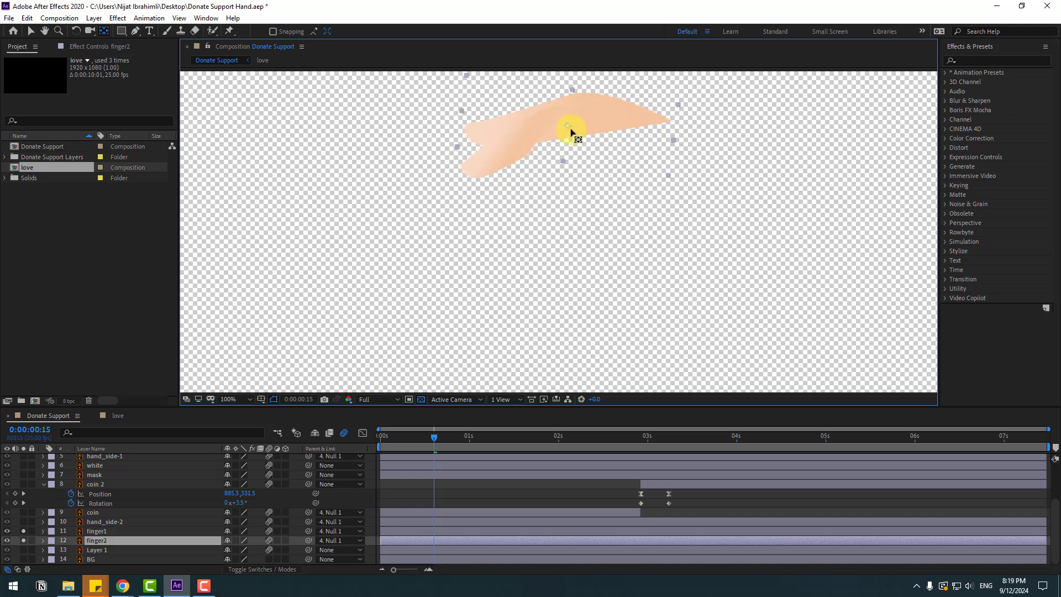
pyautogui.click(32, 32)
pyautogui.click(22, 540)
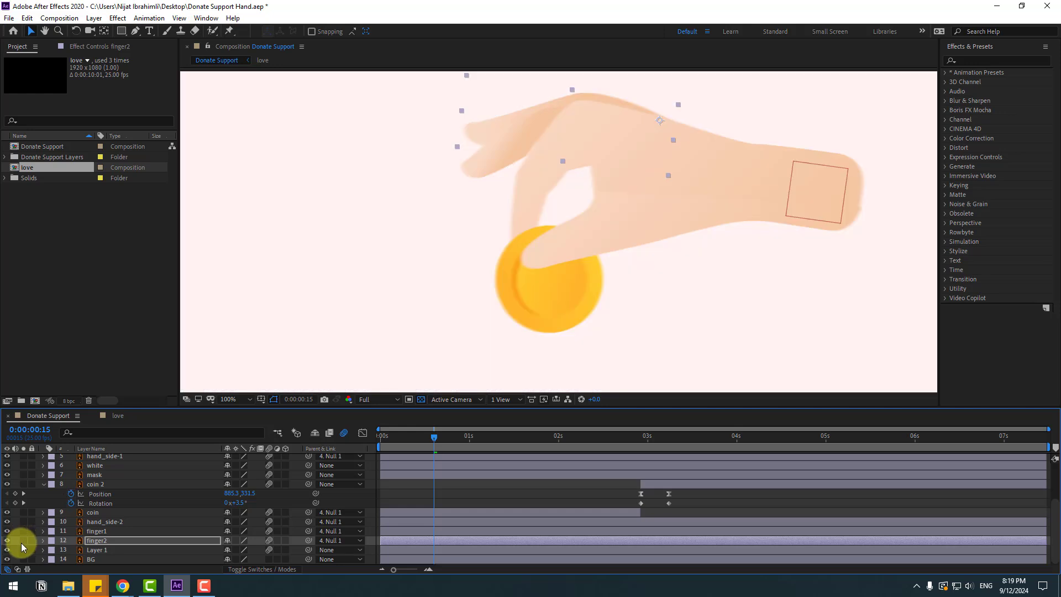
# Step: Keyframe the rotation of finger1 and finger2, starting at 0:00:00:04 with 0° and reaching 12° at about 0:00:00:14
pyautogui.keyDown('shift'); pyautogui.click(96, 531); pyautogui.keyUp('shift')
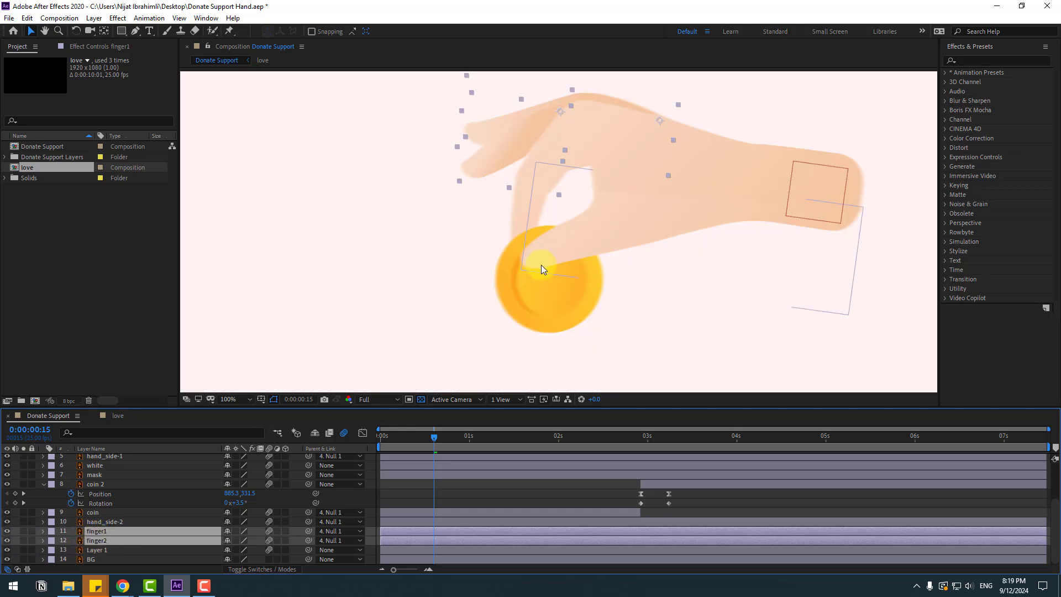
pyautogui.scroll(-2, 541, 264)
pyautogui.press('r')
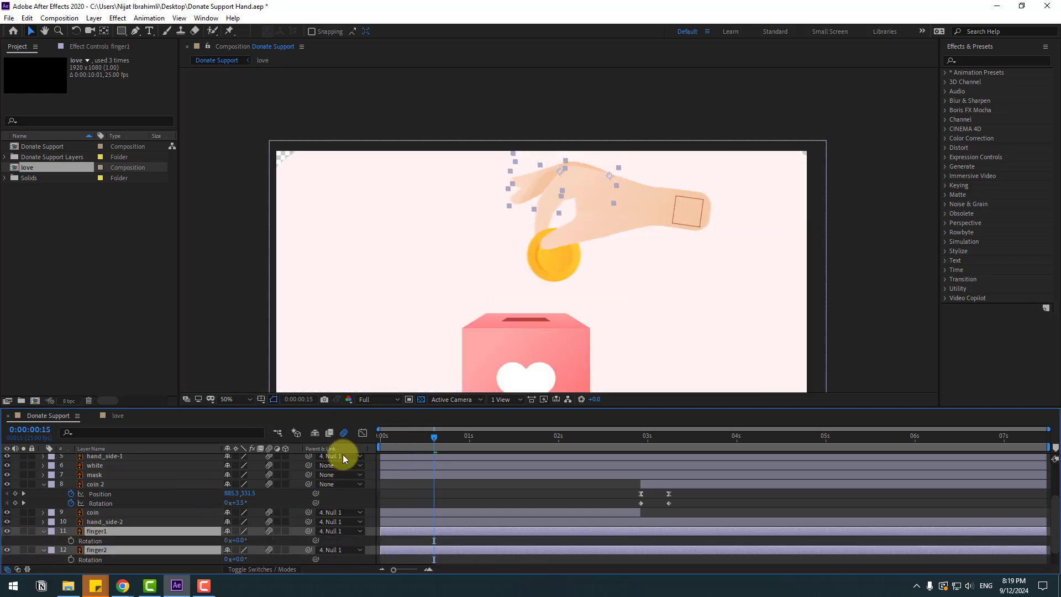
pyautogui.click(396, 439)
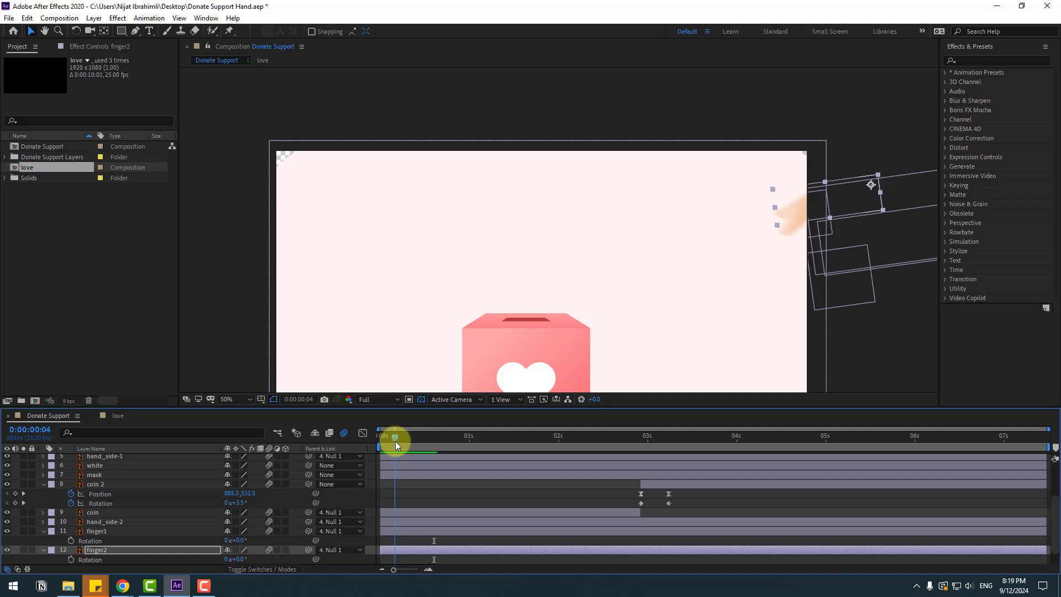
pyautogui.click(71, 540)
pyautogui.moveTo(417, 436)
pyautogui.mouseDown()
pyautogui.moveTo(449, 435)
pyautogui.moveTo(430, 435)
pyautogui.mouseUp()
pyautogui.moveTo(239, 538)
pyautogui.mouseDown()
pyautogui.moveTo(443, 488)
pyautogui.moveTo(410, 466)
pyautogui.moveTo(236, 540)
pyautogui.mouseUp()
# Step: Rotate both fingers to -3° at 0:00:00:20 and check the motion around that keyframe
pyautogui.moveTo(435, 439); pyautogui.dragTo(451, 439)
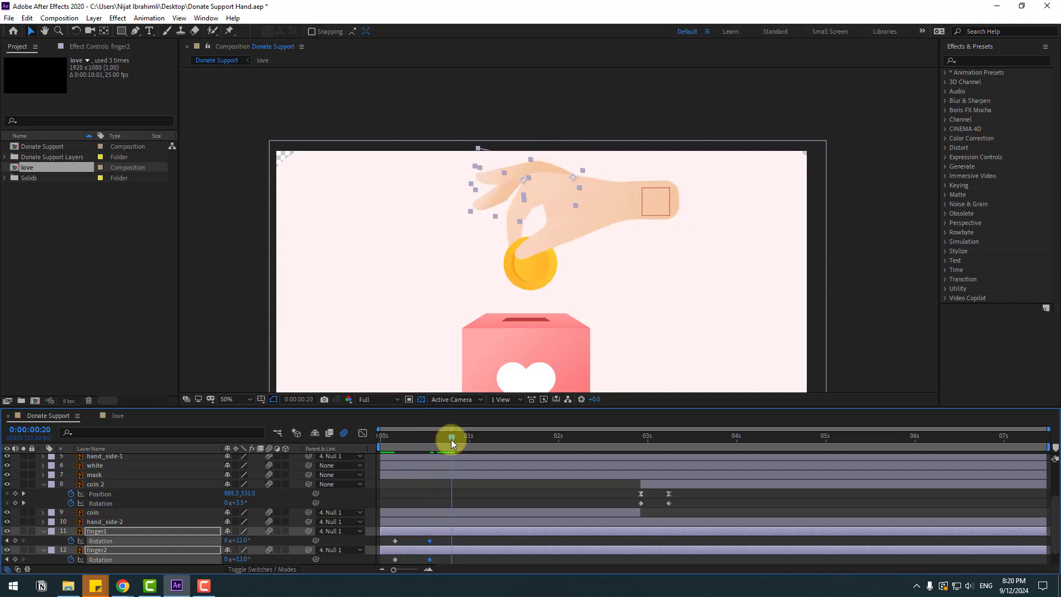
pyautogui.moveTo(238, 540); pyautogui.dragTo(230, 539)
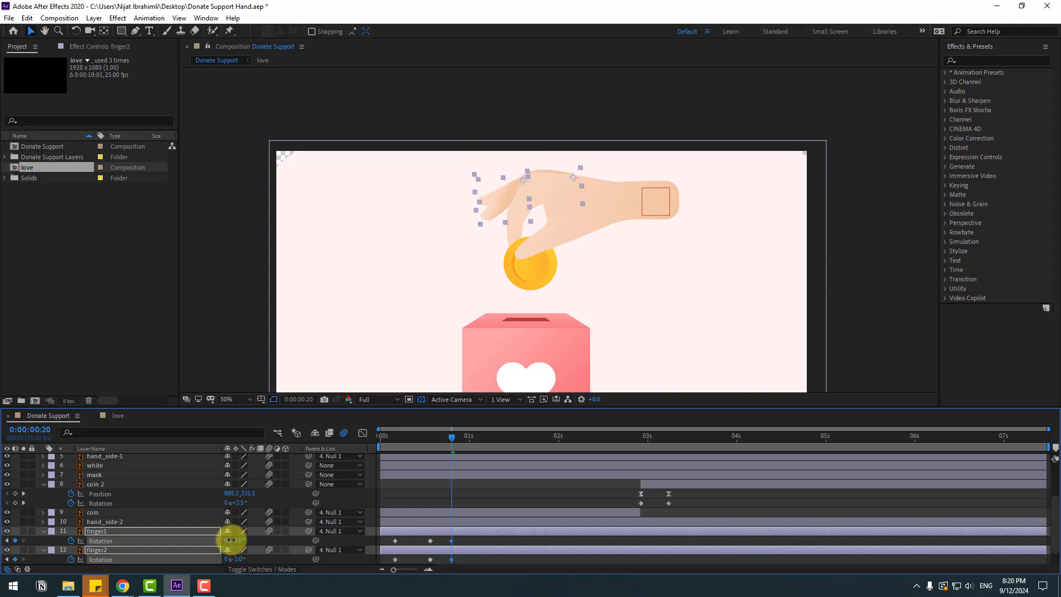
pyautogui.moveTo(450, 440)
pyautogui.mouseDown()
pyautogui.moveTo(379, 442)
pyautogui.moveTo(449, 442)
pyautogui.mouseUp()
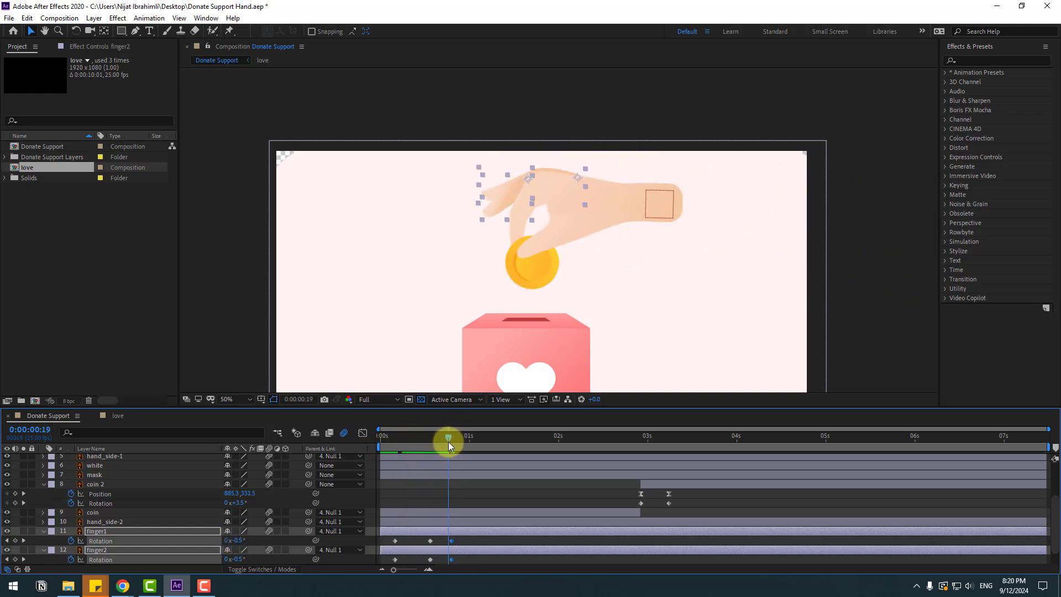
# Step: Apply Easy Ease to all rotation keyframes of both fingers and preview the movement
pyautogui.rightClick(393, 559)
pyautogui.moveTo(497, 553)
pyautogui.click(579, 478)
pyautogui.press('space')
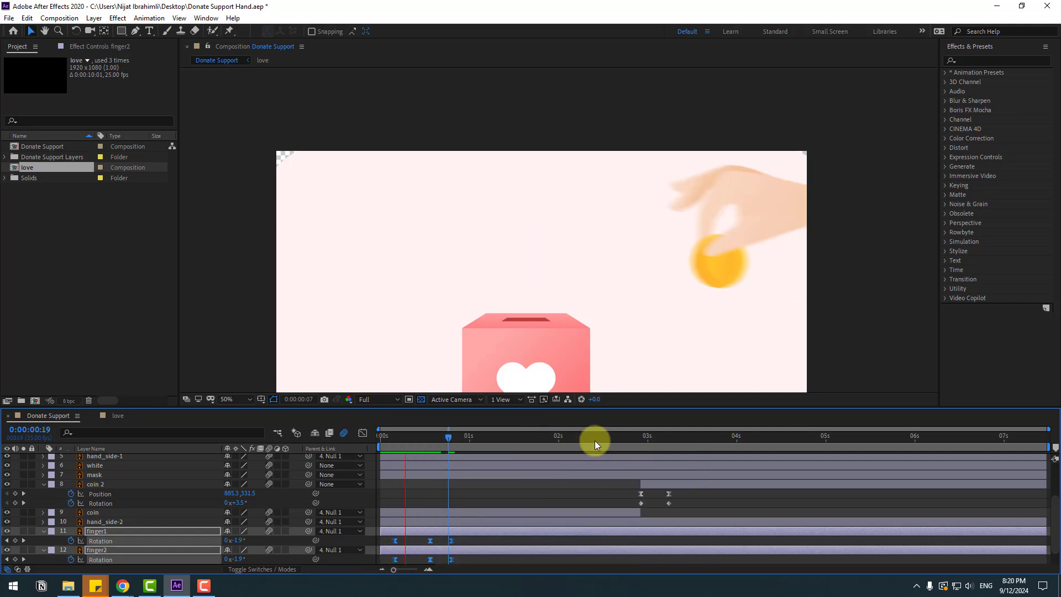
pyautogui.click(422, 437)
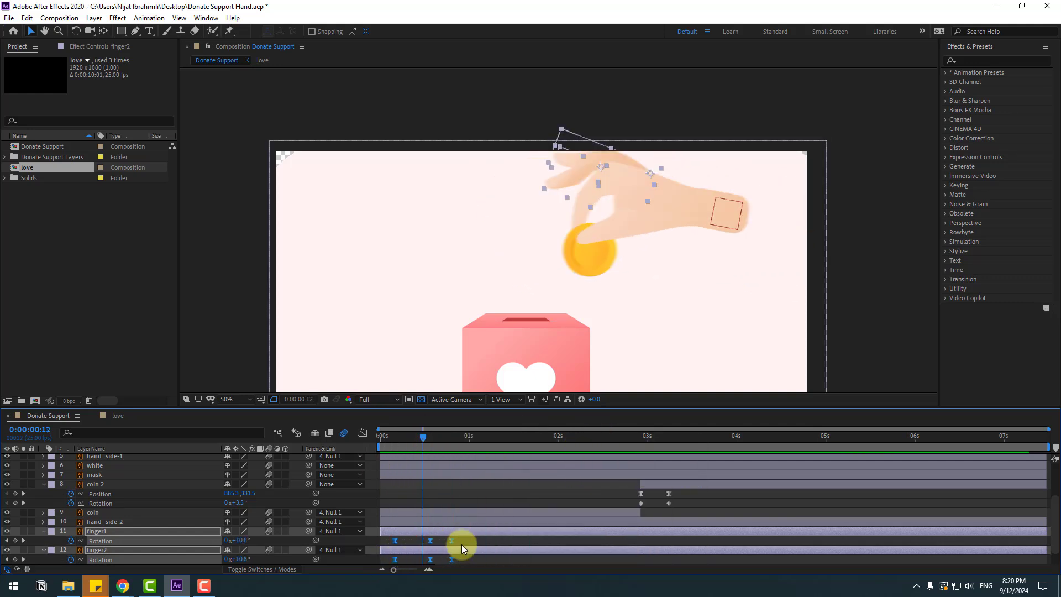
# Step: Delay both fingers' last rotation keyframes to about 0:00:01:02, and add an 11° rotation keyframe for both at 0:00:01:13
pyautogui.moveTo(463, 536); pyautogui.dragTo(488, 523)
pyautogui.moveTo(470, 437); pyautogui.dragTo(515, 436)
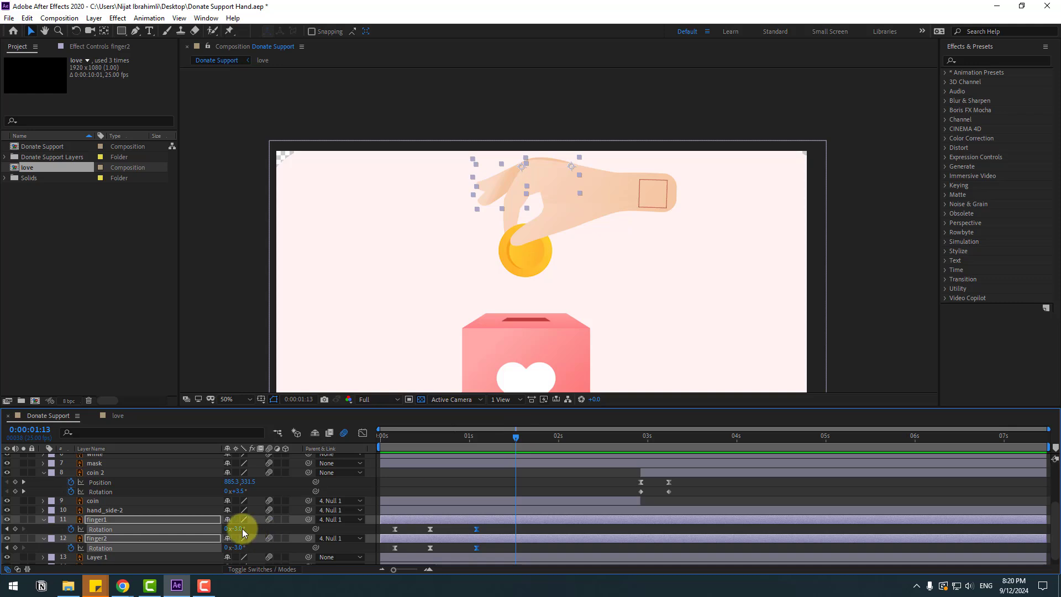
pyautogui.moveTo(238, 528); pyautogui.dragTo(248, 528)
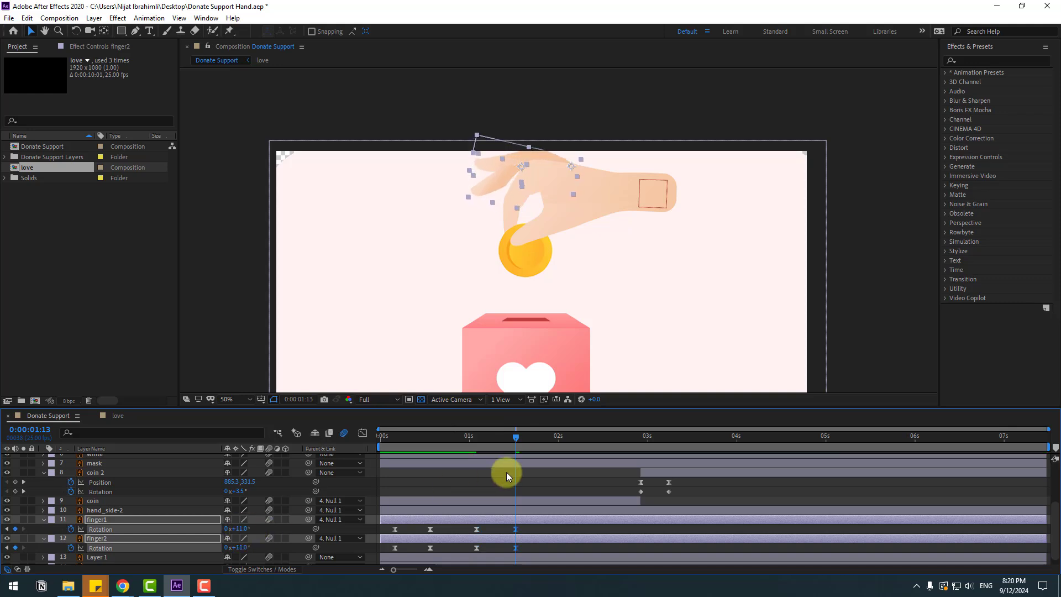
# Step: Rotate both fingers to 3° at 0:00:01:20 and preview the animation
pyautogui.moveTo(518, 440); pyautogui.dragTo(540, 445)
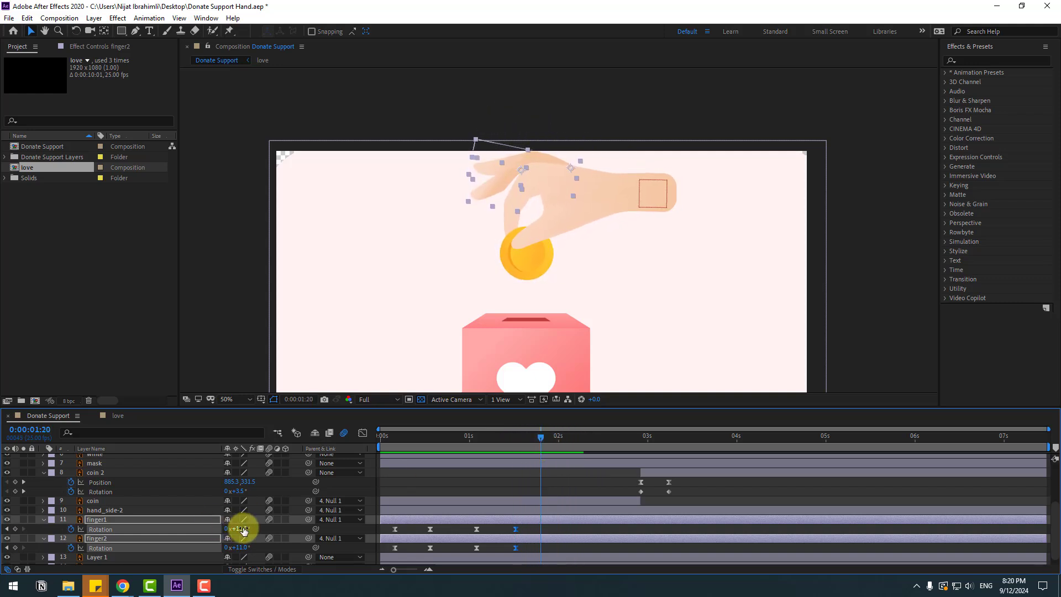
pyautogui.moveTo(241, 528); pyautogui.dragTo(236, 529)
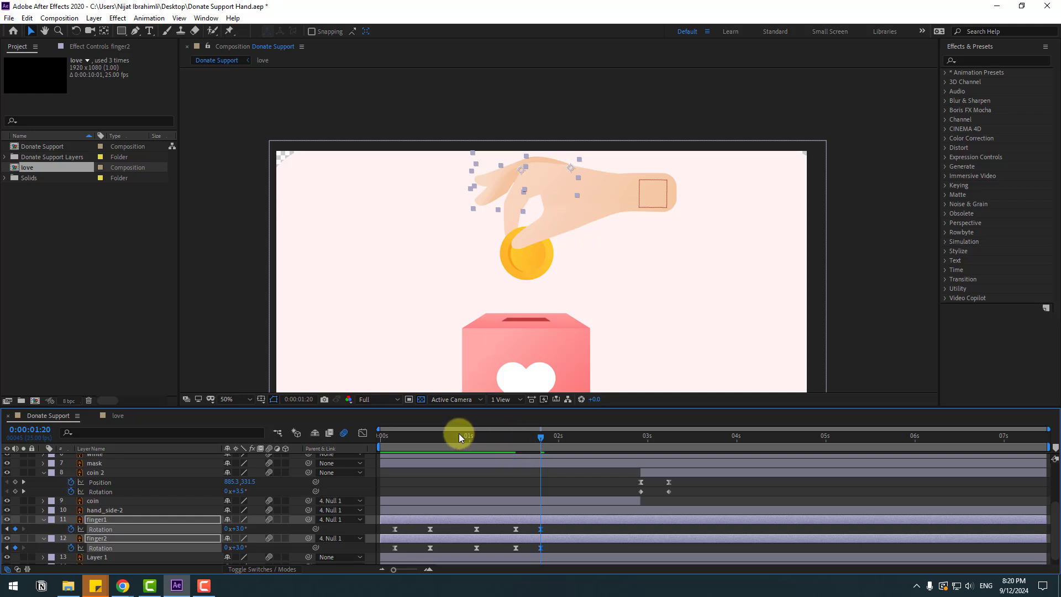
pyautogui.click(480, 436)
pyautogui.click(542, 529)
pyautogui.press('space')
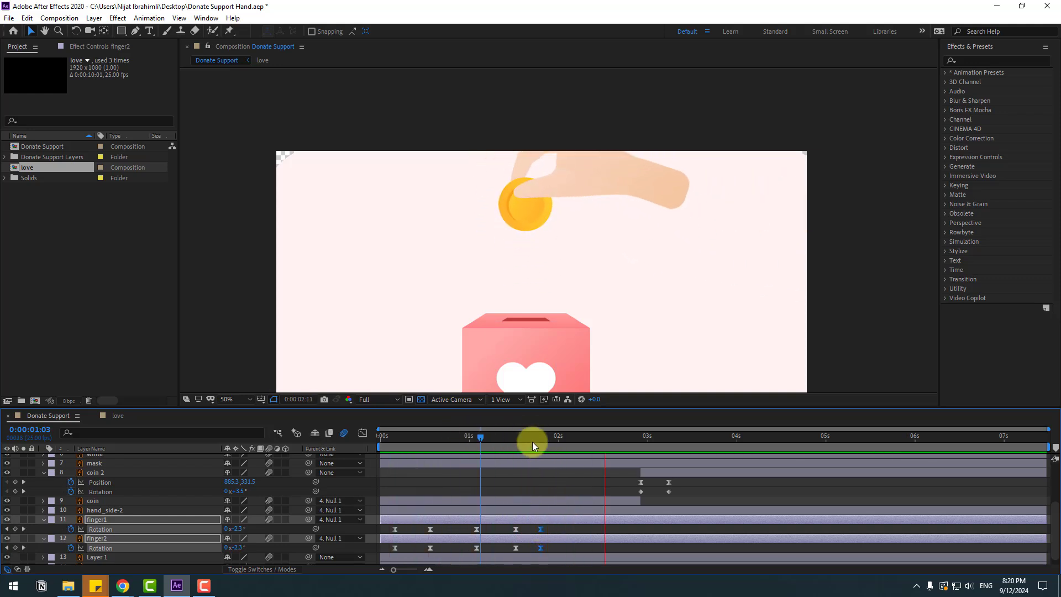
# Step: Add two more rotation keyframes to both fingers, ending at -13°, and shift the pairs to about 0:00:02:10 and 0:00:03:04
pyautogui.moveTo(532, 436); pyautogui.dragTo(576, 436)
pyautogui.moveTo(239, 530); pyautogui.dragTo(246, 530)
pyautogui.moveTo(536, 438); pyautogui.dragTo(645, 437)
pyautogui.moveTo(249, 527); pyautogui.dragTo(228, 532)
pyautogui.moveTo(607, 440); pyautogui.dragTo(650, 439)
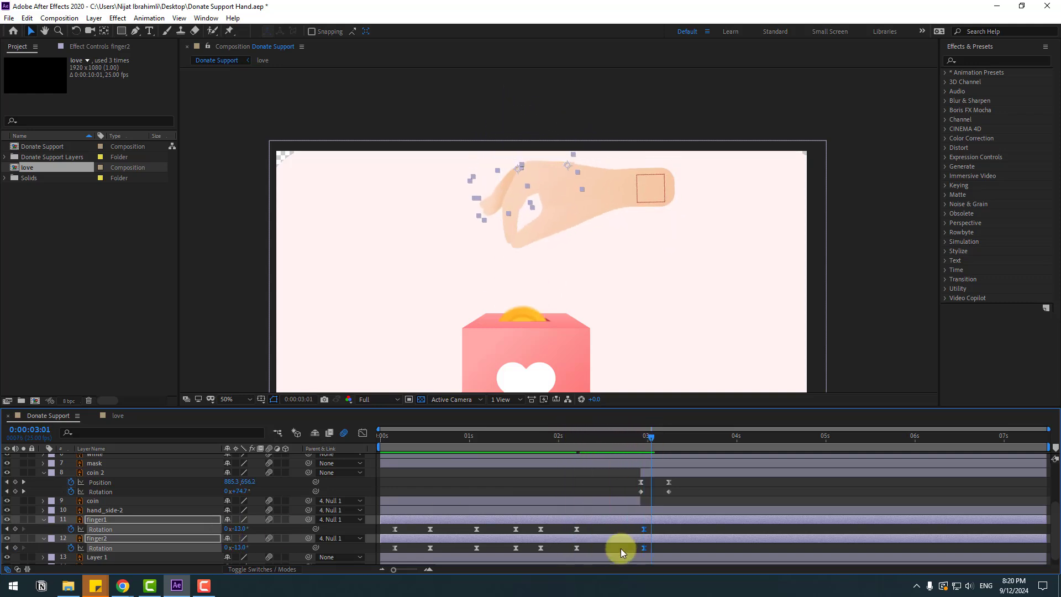
pyautogui.moveTo(664, 527); pyautogui.dragTo(573, 551)
pyautogui.moveTo(576, 548); pyautogui.dragTo(594, 548)
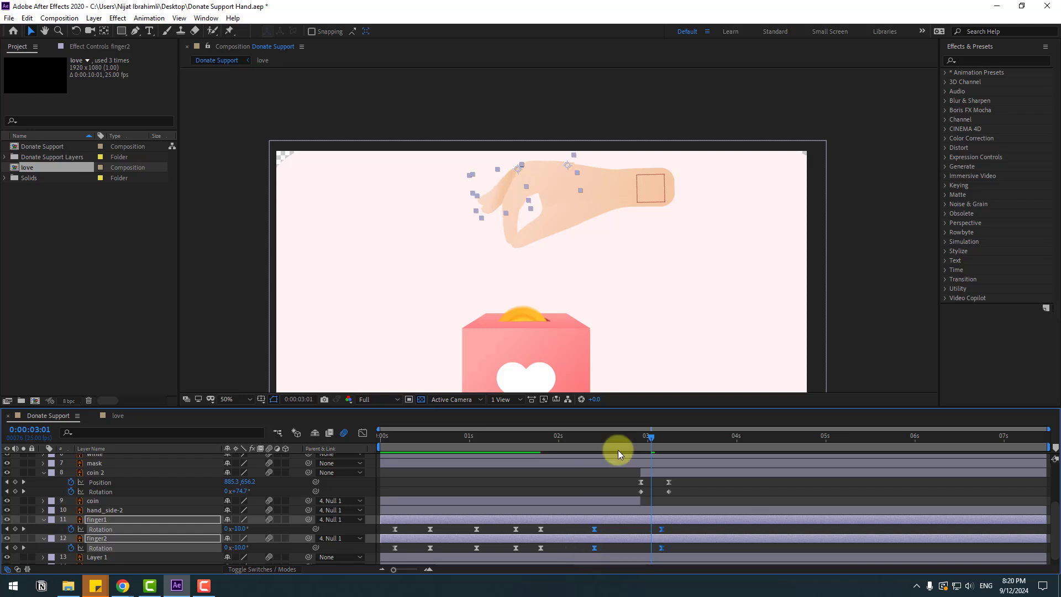
# Step: At 0:00:03:13, set the rotation of finger1 to 37° and of finger2 to 23°
pyautogui.moveTo(581, 436); pyautogui.dragTo(694, 442)
pyautogui.click(692, 533)
pyautogui.moveTo(243, 528); pyautogui.dragTo(260, 543)
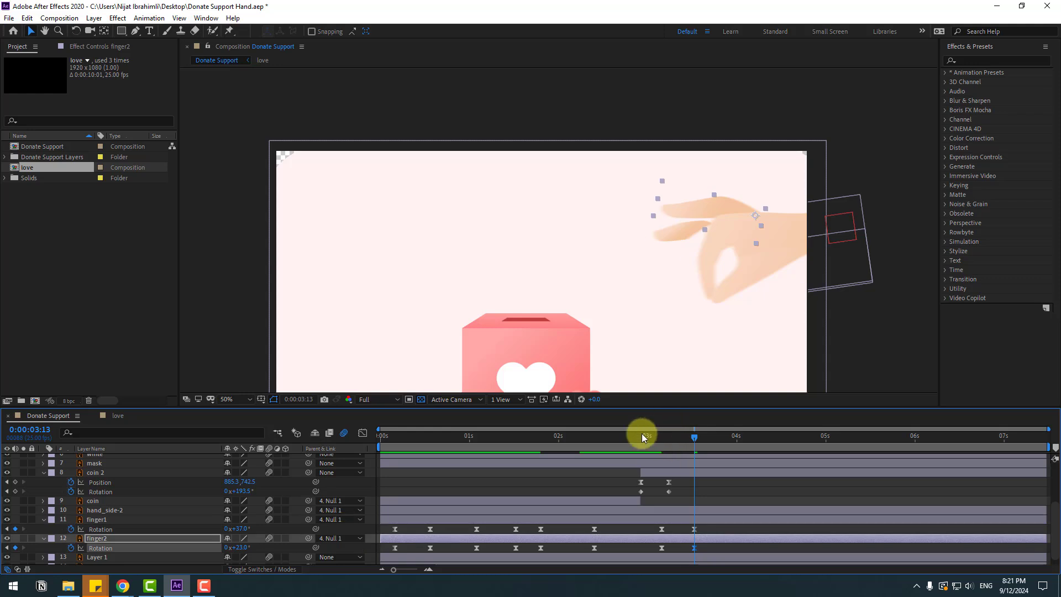
# Step: Move both fingers' second-to-last rotation keyframes back to about 0:00:02:23 and preview the animation
pyautogui.moveTo(641, 436); pyautogui.dragTo(676, 440)
pyautogui.click(661, 530)
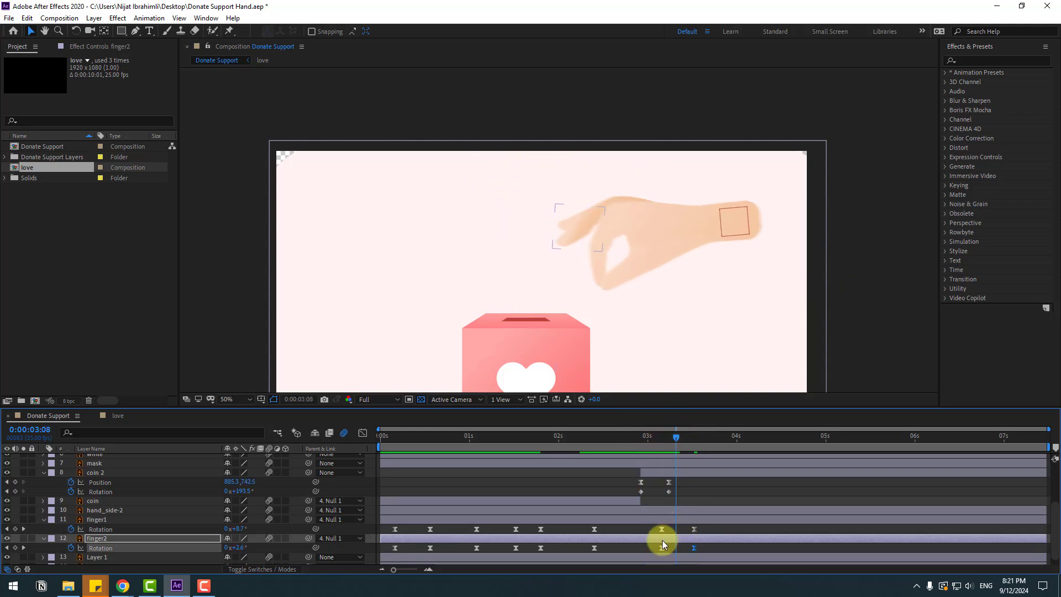
pyautogui.keyDown('shift'); pyautogui.click(661, 548); pyautogui.keyUp('shift')
pyautogui.moveTo(661, 549); pyautogui.dragTo(641, 548)
pyautogui.moveTo(621, 443); pyautogui.dragTo(704, 436)
pyautogui.click(725, 489)
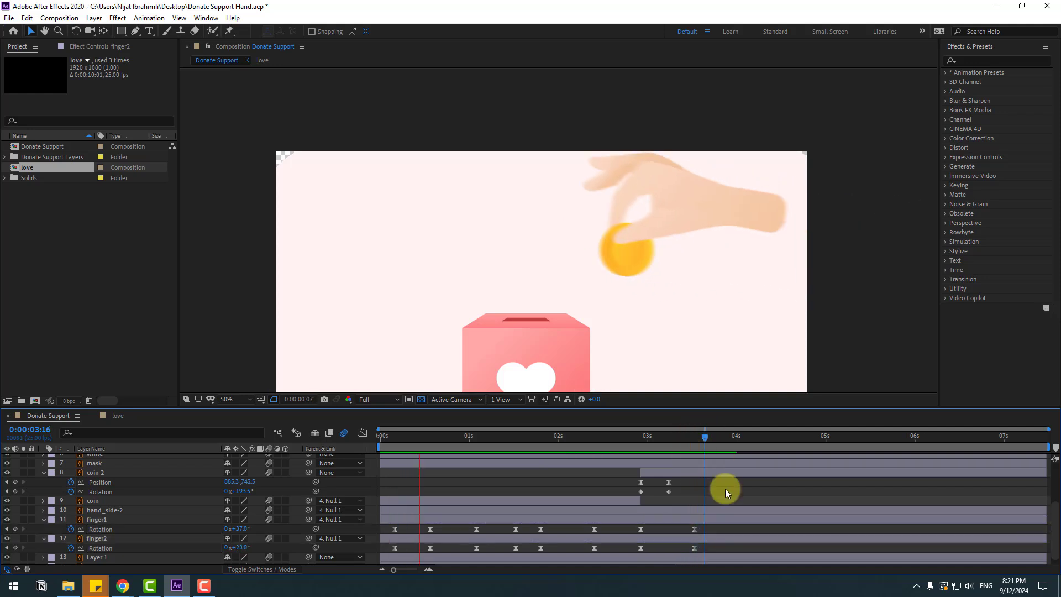
pyautogui.press('space')
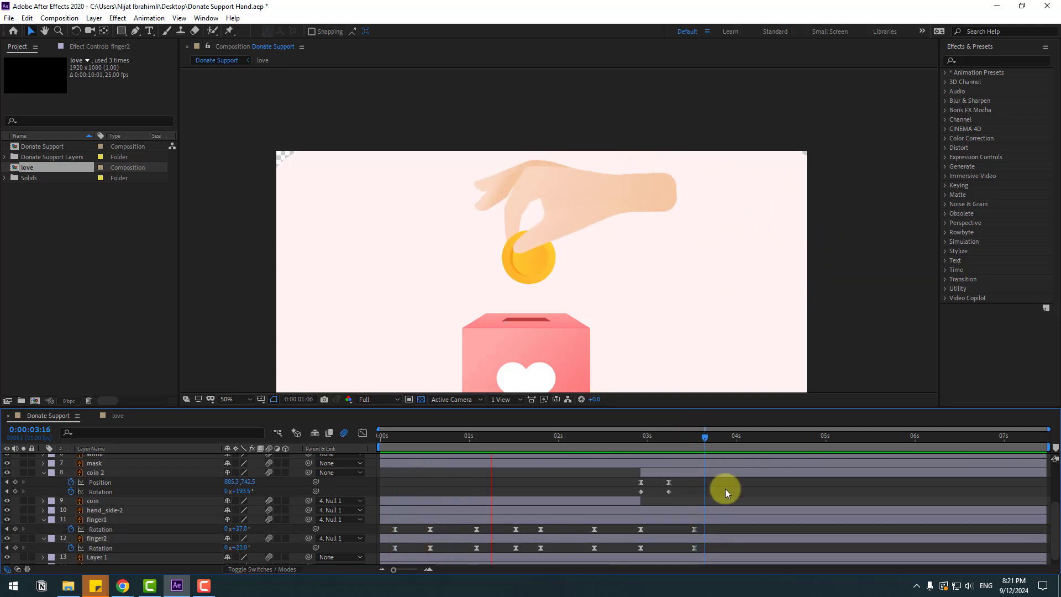